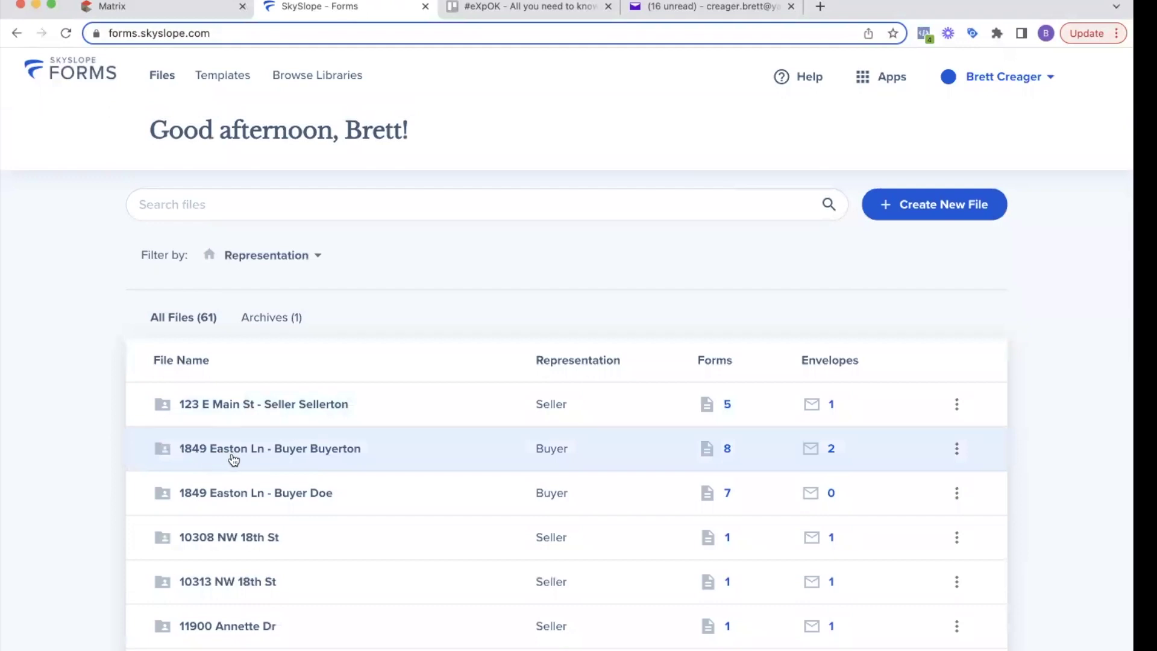
pyautogui.click(323, 453)
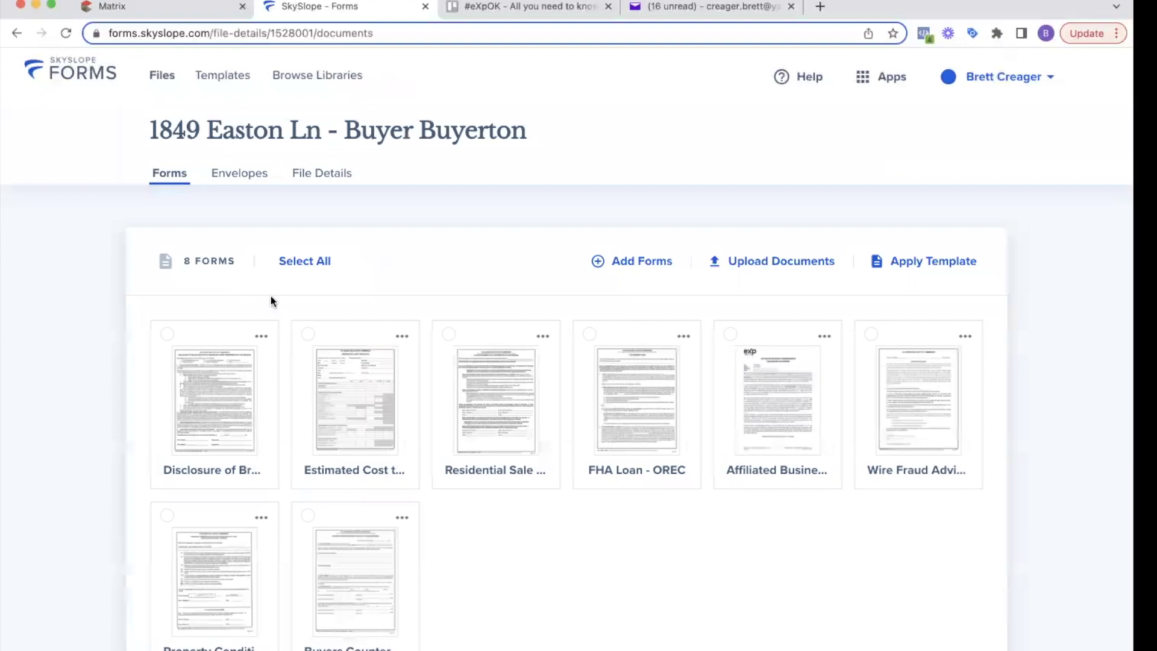
pyautogui.scroll(-1, 270, 295)
pyautogui.scroll(1, 154, 352)
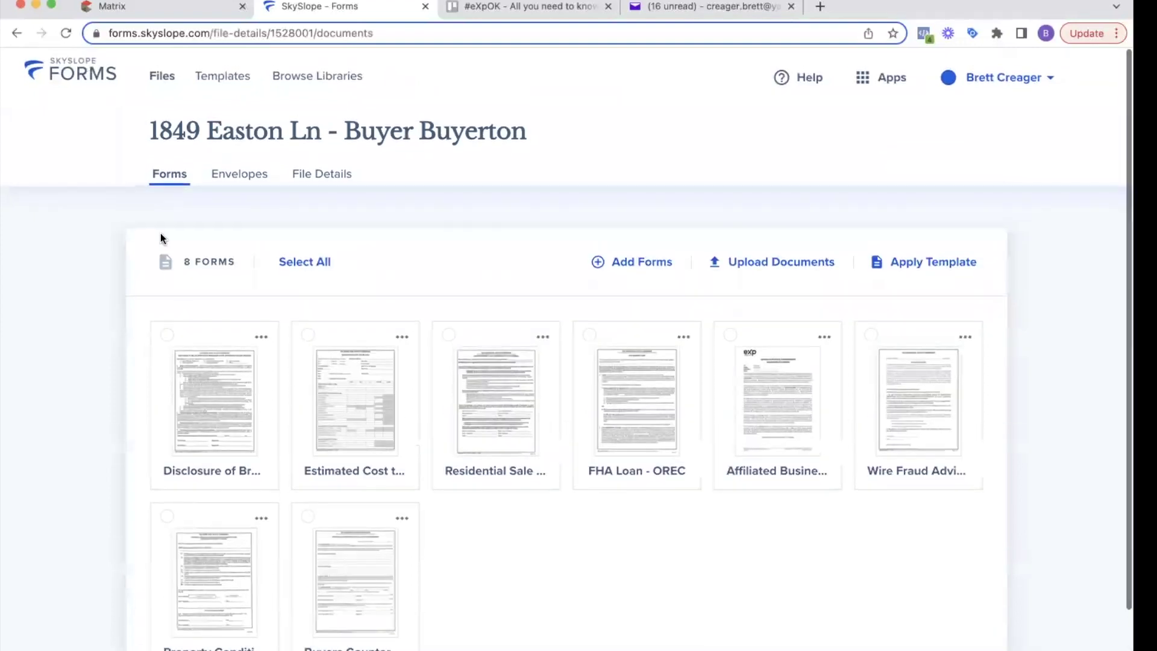
# Step: Check the Completed envelope's actions, then switch to the SkySlope dashboard via Apps
pyautogui.click(230, 183)
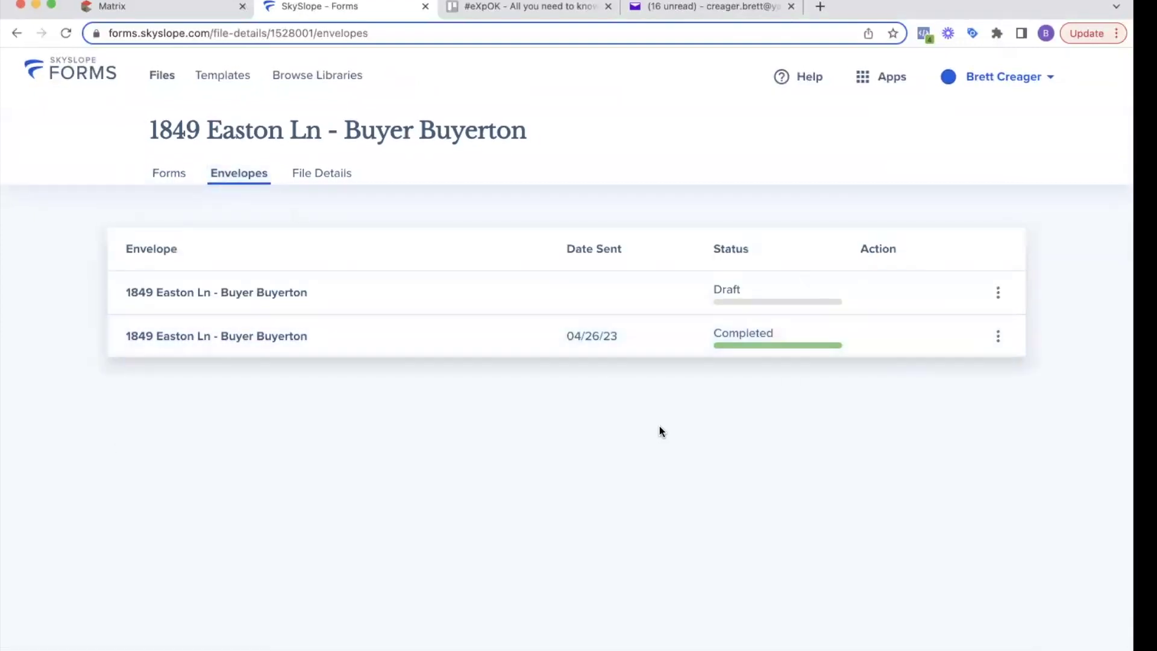
pyautogui.click(998, 337)
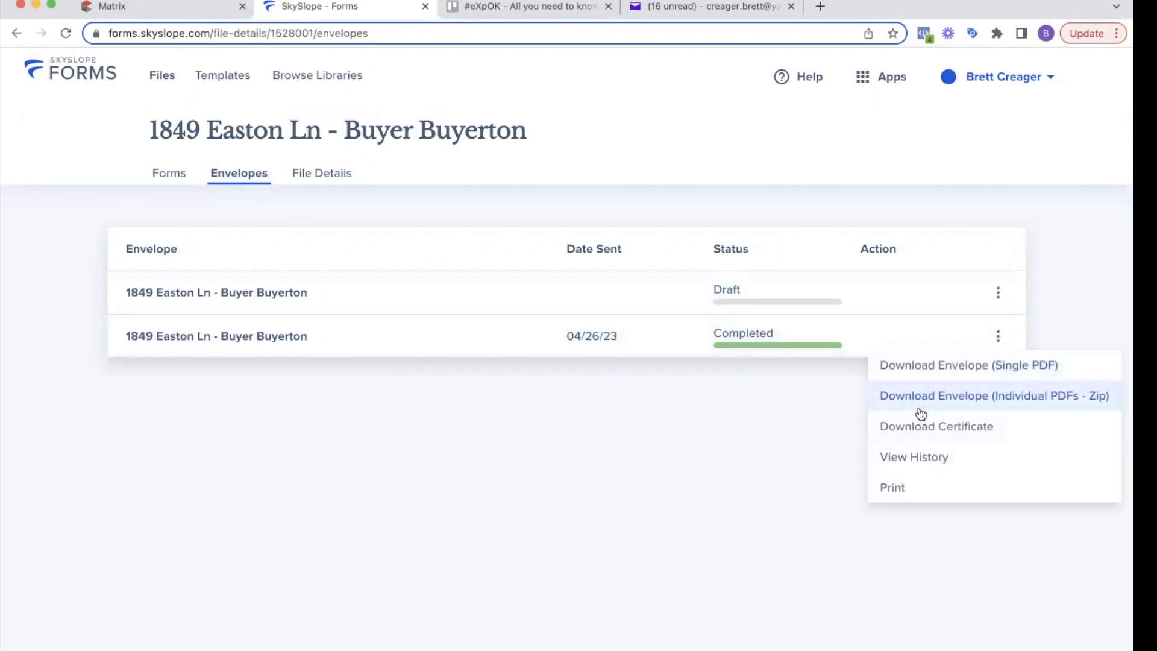
pyautogui.click(659, 447)
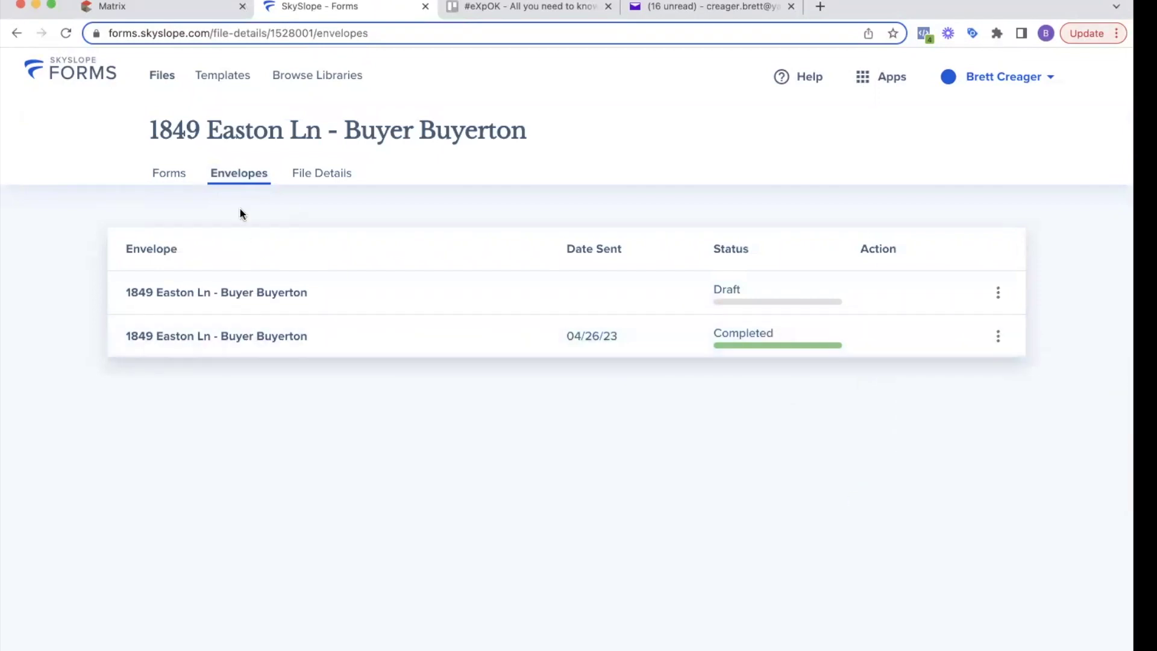
pyautogui.click(896, 80)
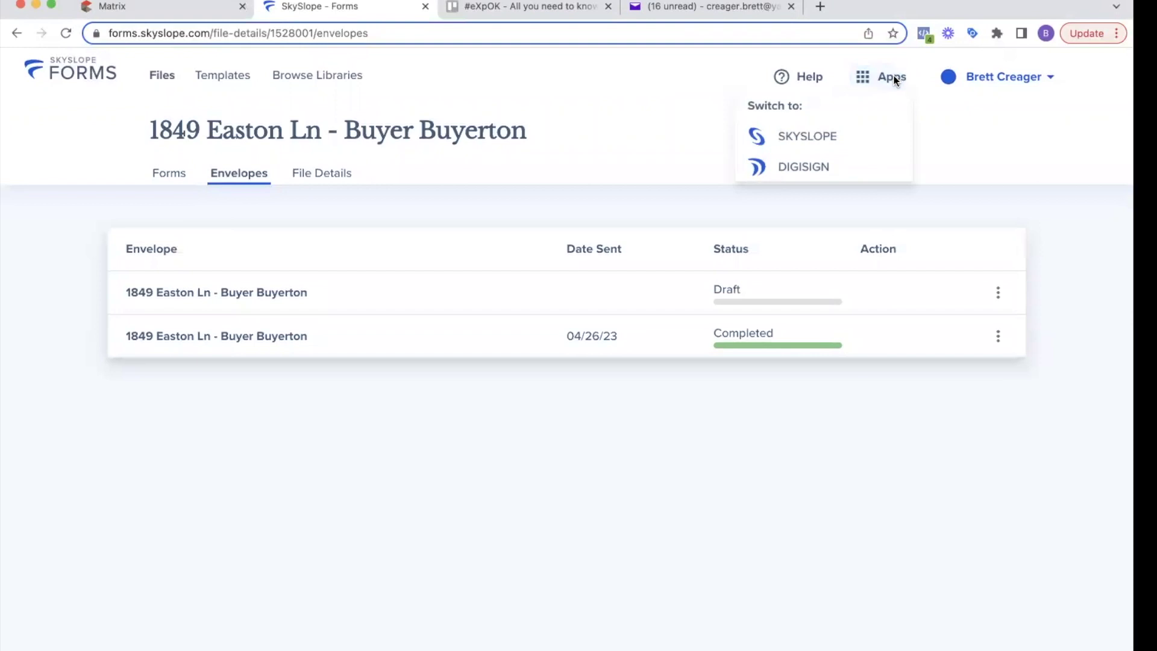
pyautogui.click(830, 135)
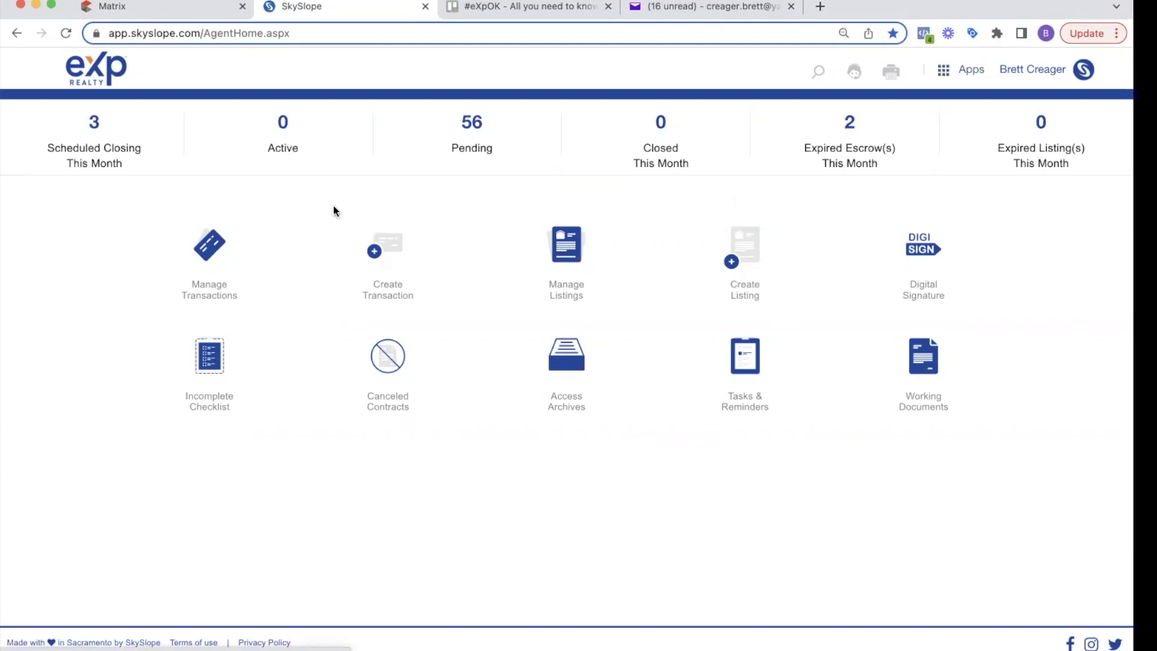
pyautogui.click(387, 247)
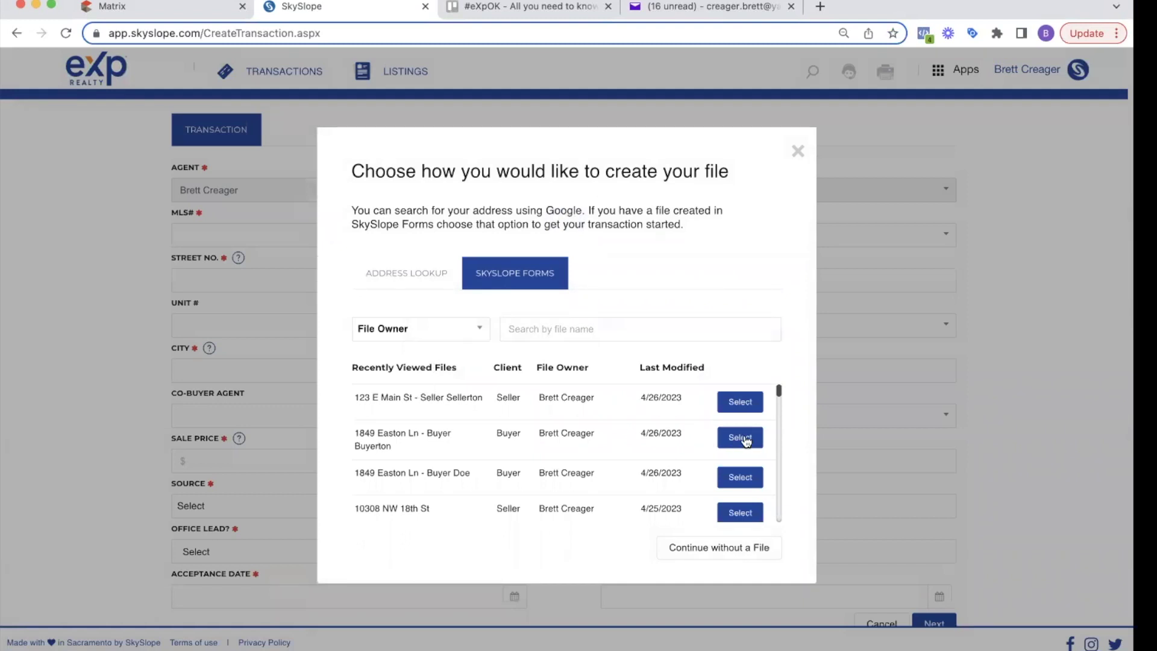
pyautogui.tripleClick(356, 439)
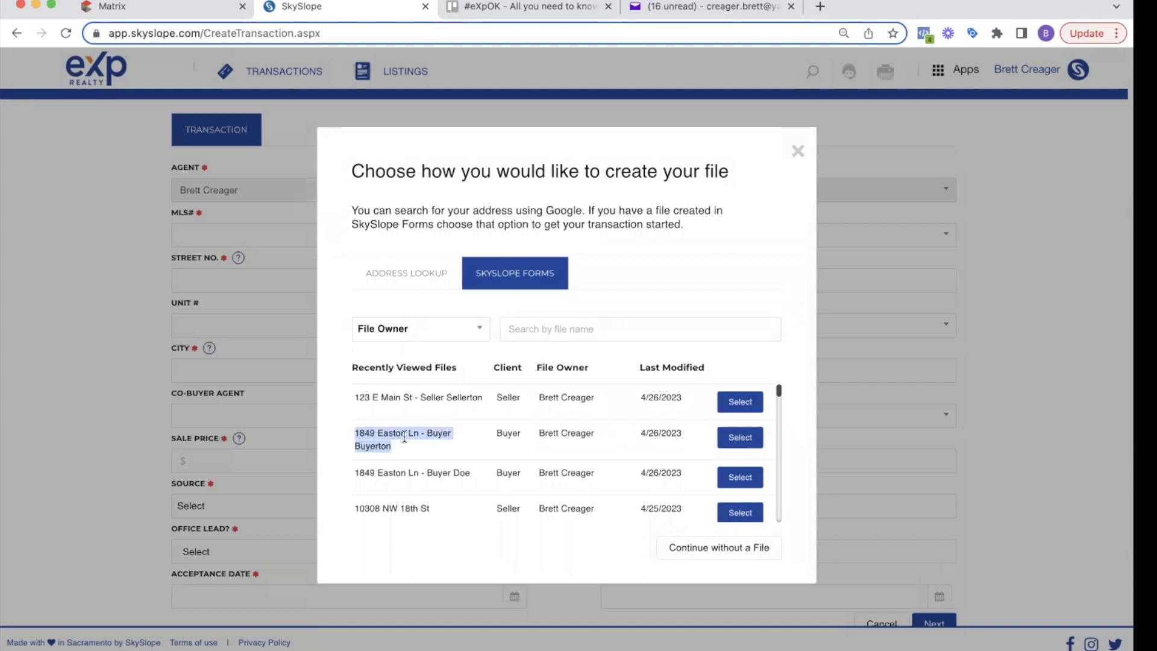
pyautogui.click(360, 442)
pyautogui.moveTo(359, 442); pyautogui.dragTo(729, 447)
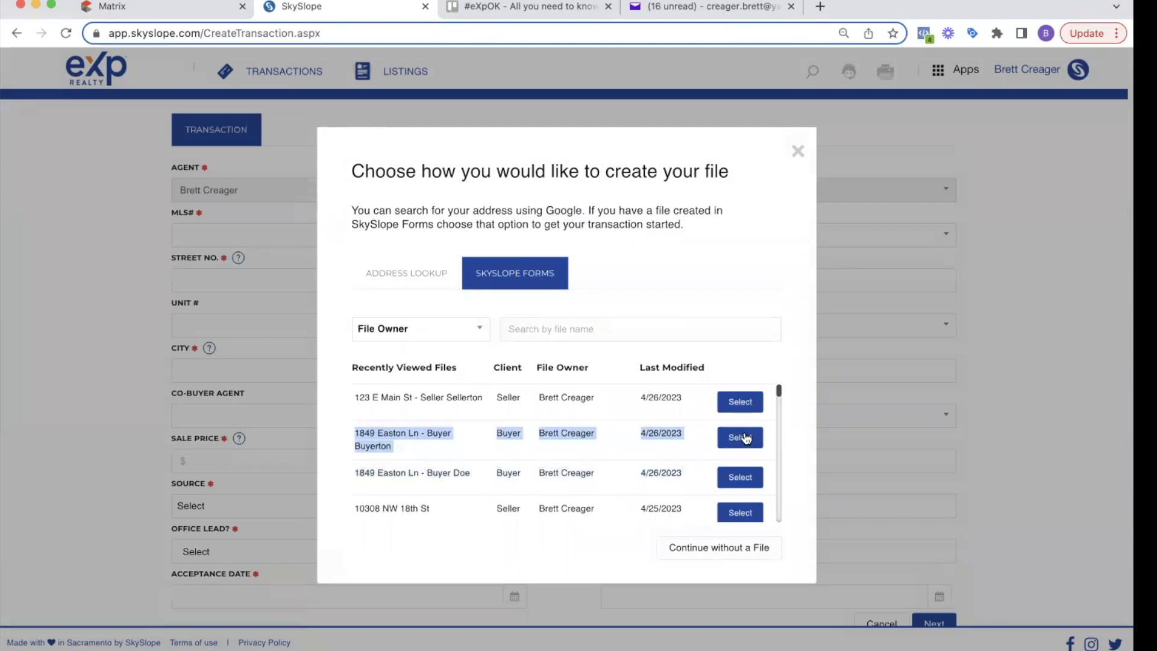
pyautogui.click(745, 438)
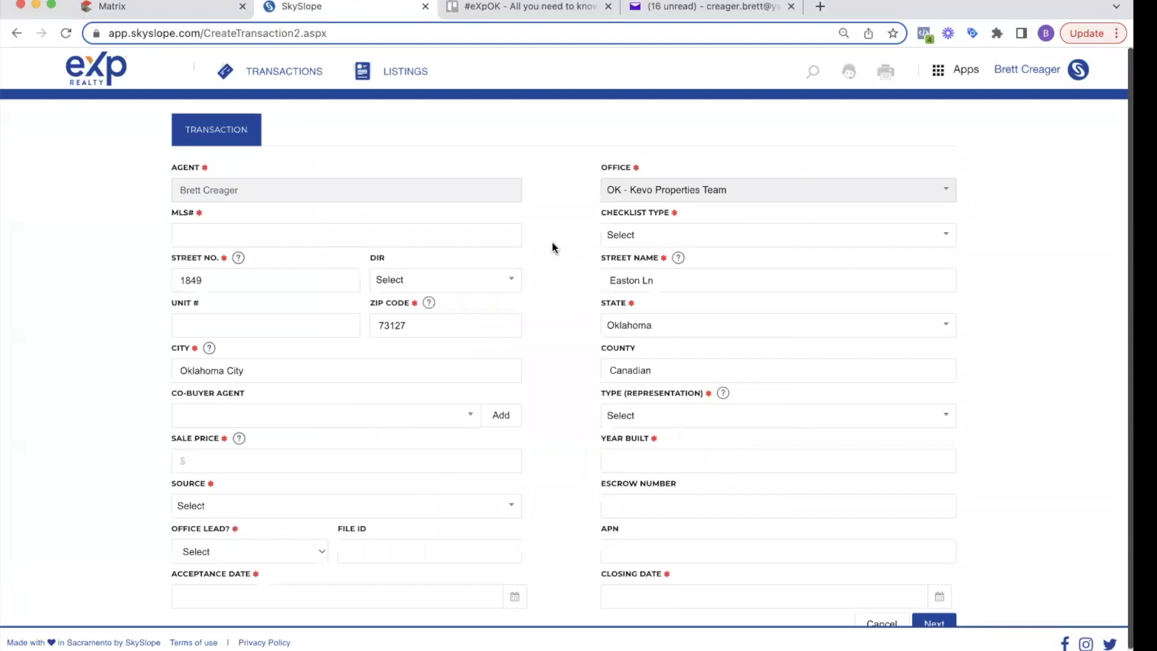
# Step: Copy MLS# 1059377 from the Matrix listing into the MLS# field
pyautogui.click(164, 10)
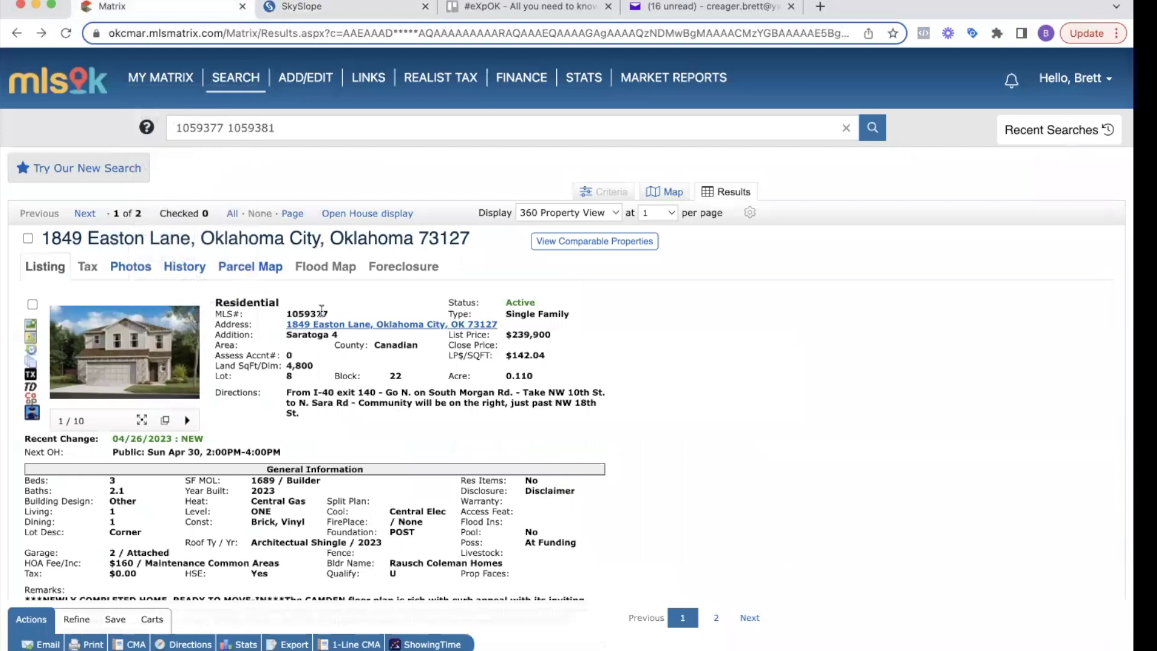
pyautogui.doubleClick(320, 311)
pyautogui.press('super+c')
pyautogui.click(300, 10)
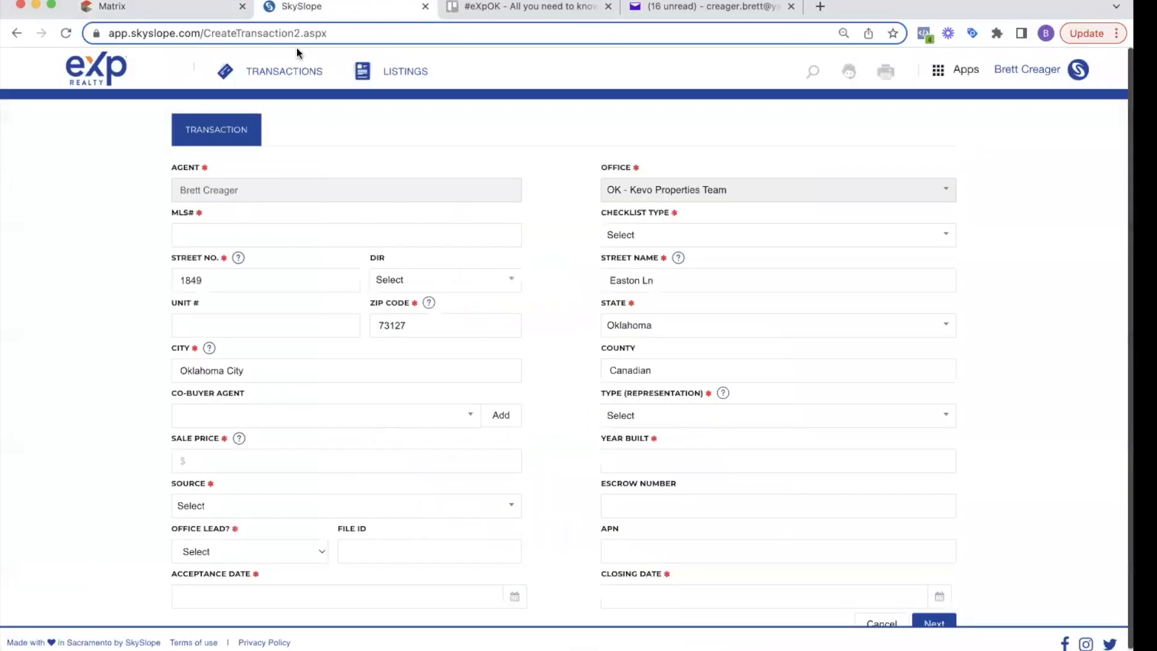
pyautogui.click(215, 233)
pyautogui.press('super+v')
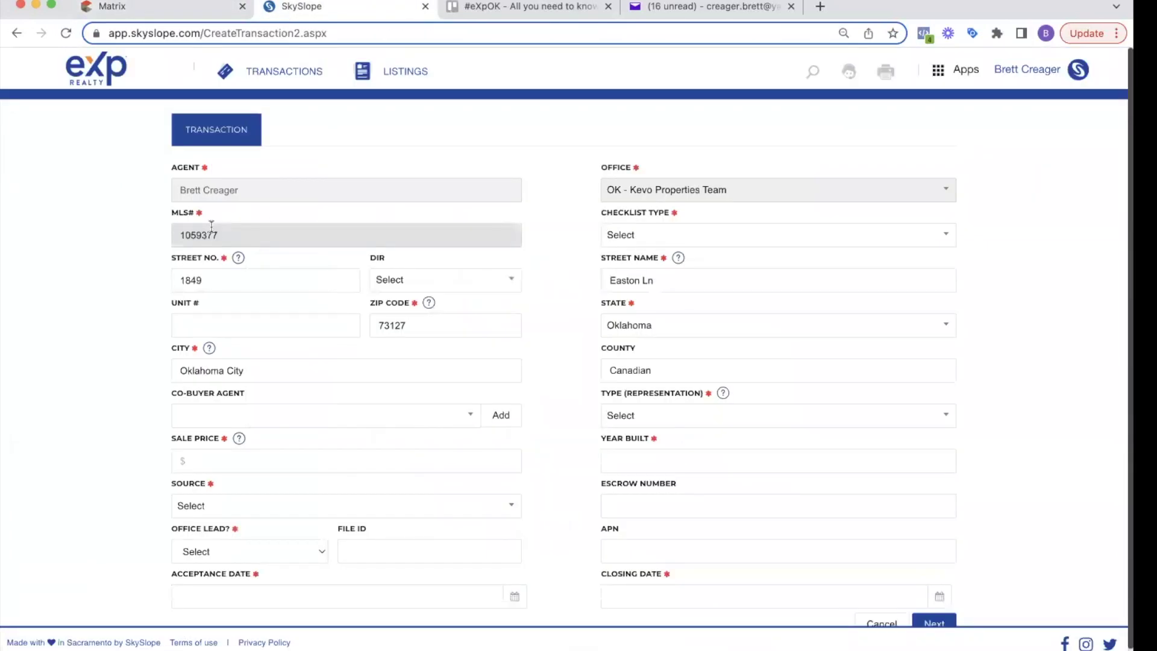
# Step: Set the checklist type to Residential Sale - Buyer
pyautogui.click(653, 234)
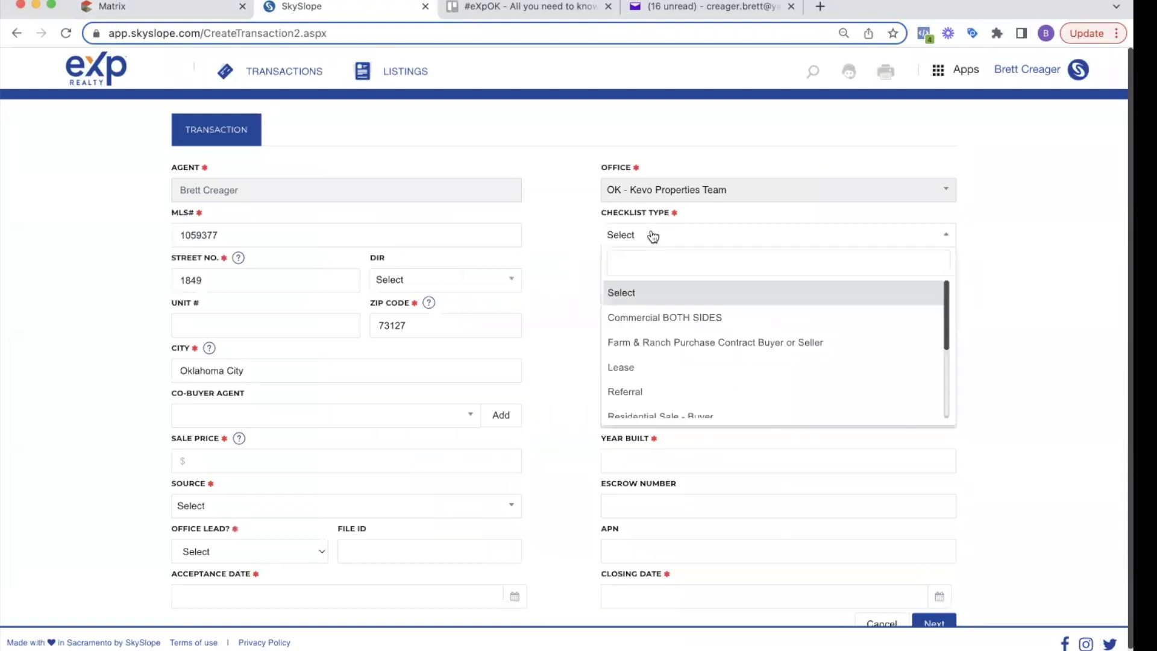
pyautogui.write('buy')
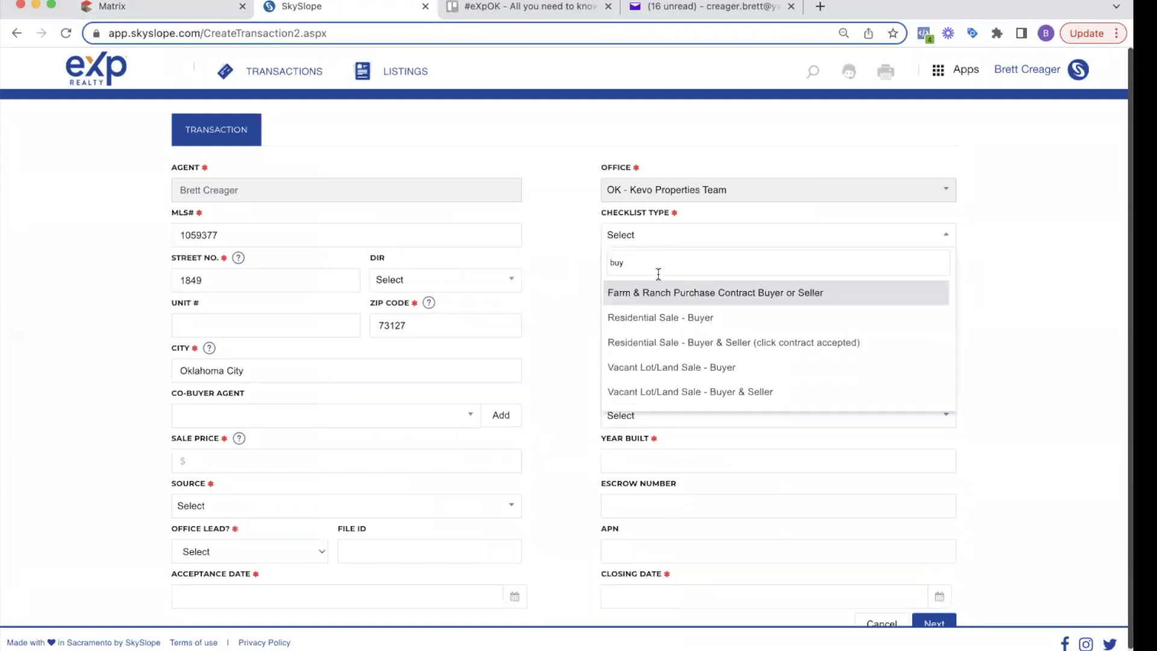
pyautogui.click(724, 318)
pyautogui.click(642, 241)
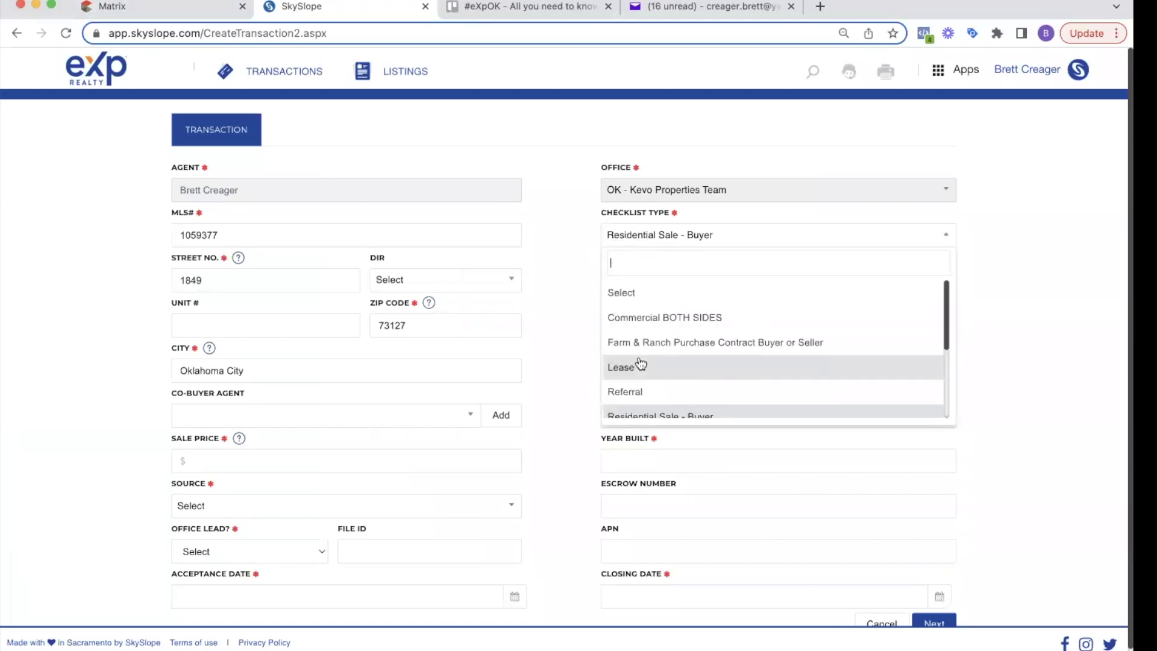
pyautogui.scroll(-2, 645, 370)
pyautogui.scroll(2, 645, 370)
pyautogui.scroll(-2, 645, 367)
pyautogui.scroll(2, 646, 367)
pyautogui.click(575, 276)
# Step: Set representation to Purchase / Tenant and year built to 2023
pyautogui.click(652, 422)
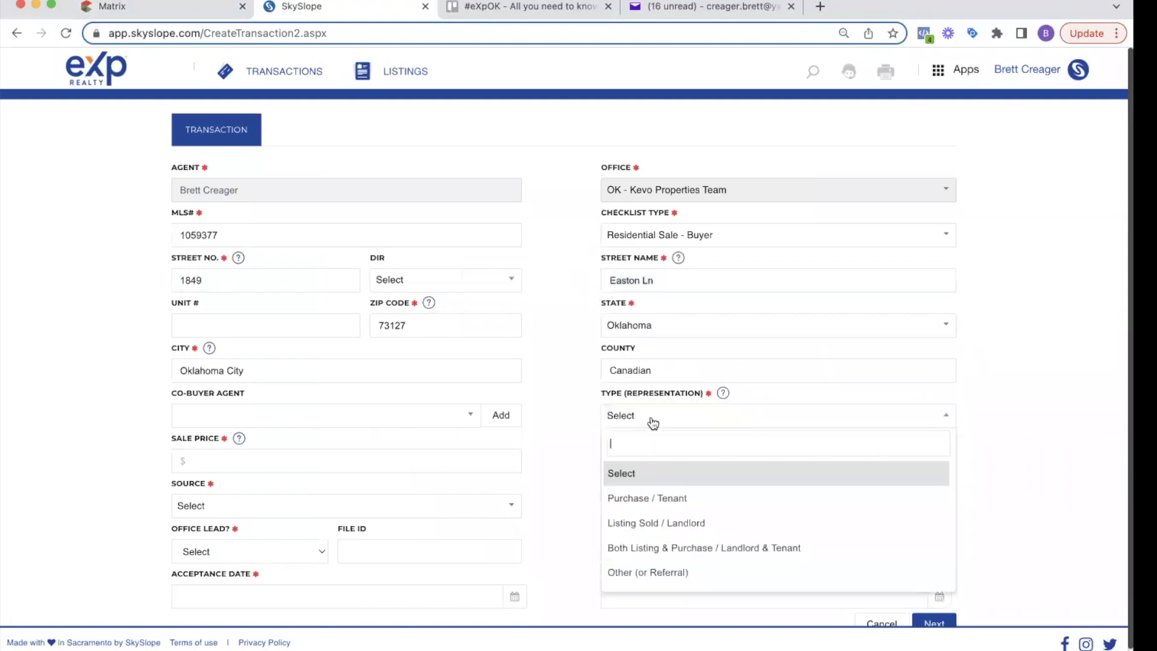
pyautogui.click(674, 500)
pyautogui.click(650, 465)
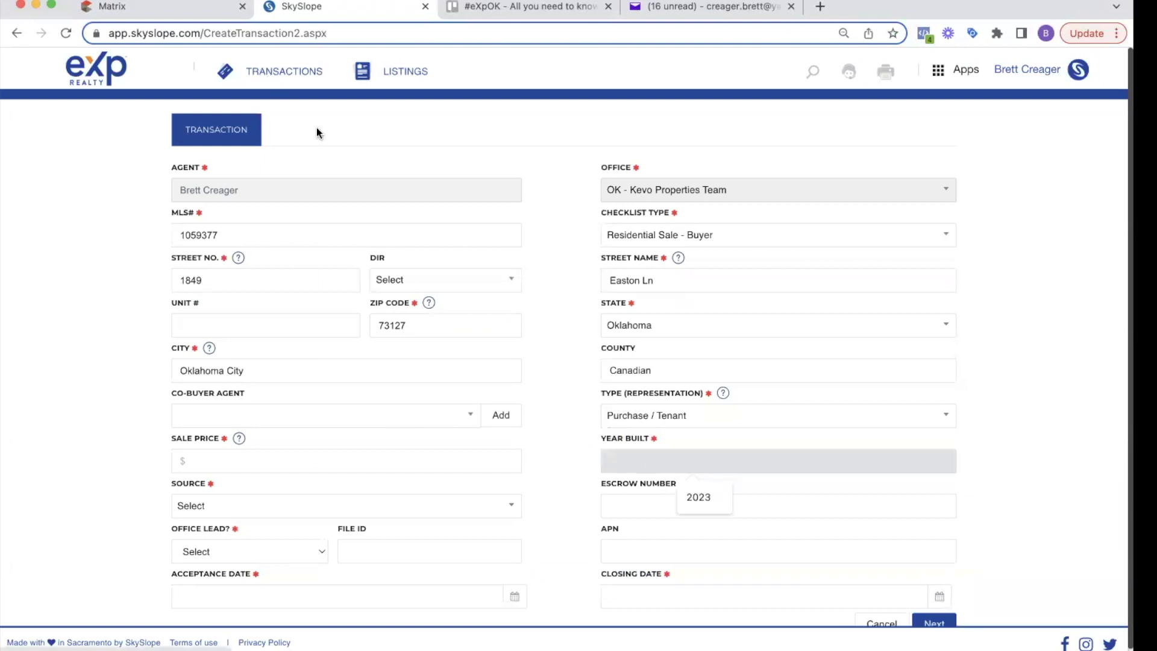
pyautogui.write('2023')
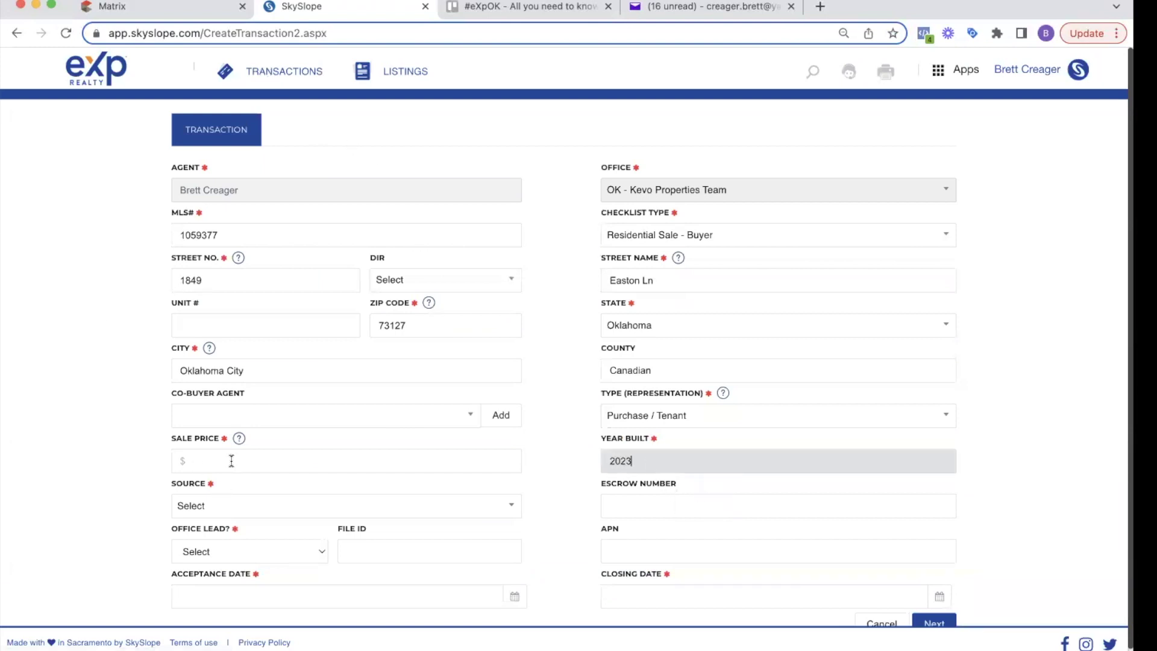
# Step: Copy the $239,900 list price from the MLS listing into Sale Price
pyautogui.click(231, 460)
pyautogui.click(150, 7)
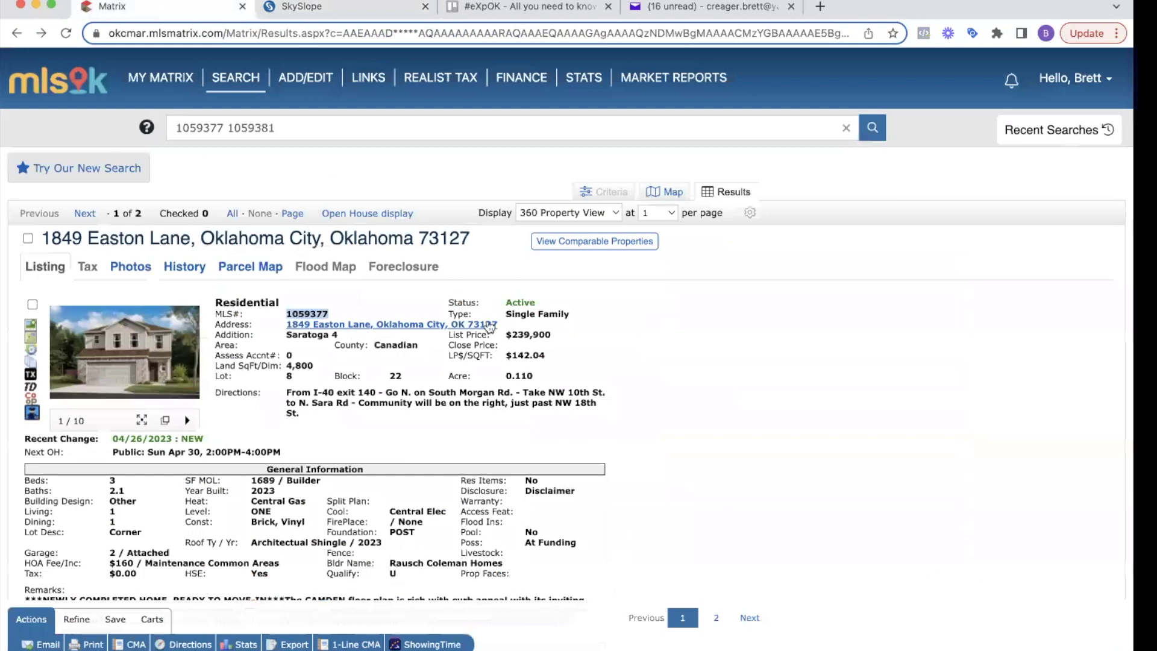
pyautogui.tripleClick(512, 334)
pyautogui.hotkey('ctrl', 'c')
pyautogui.click(271, 6)
pyautogui.hotkey('ctrl', 'v')
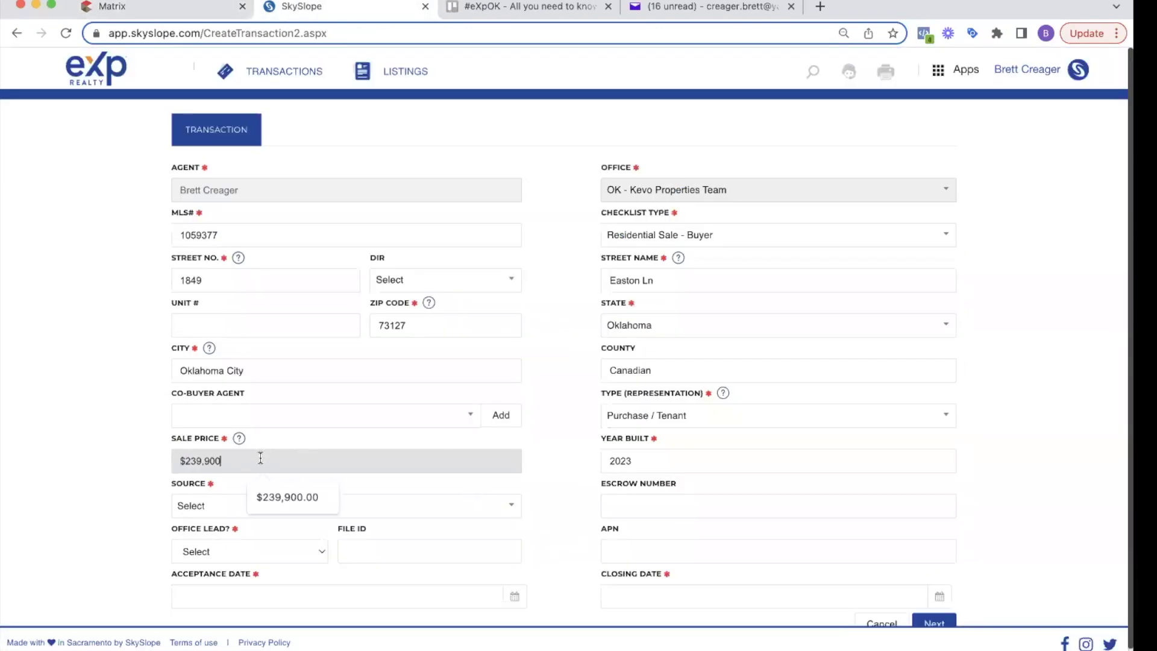
# Step: Set the lead source to Open House and mark it as not an office lead
pyautogui.click(213, 502)
pyautogui.scroll(-2, 214, 444)
pyautogui.scroll(2, 218, 448)
pyautogui.click(129, 468)
pyautogui.click(202, 509)
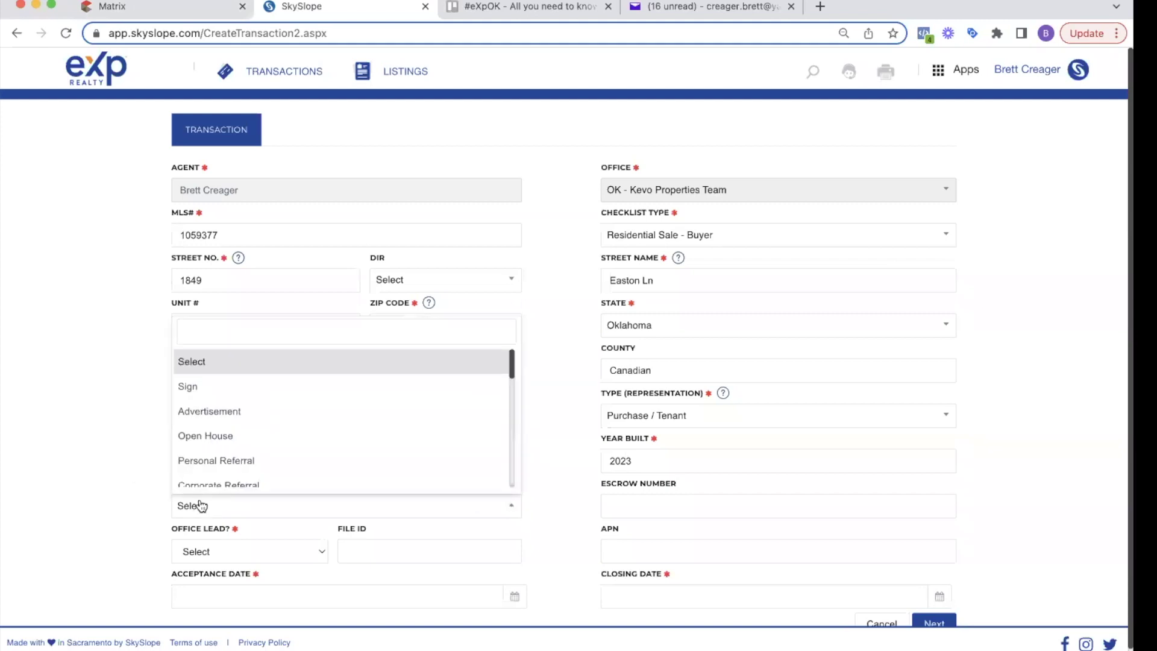
pyautogui.click(248, 438)
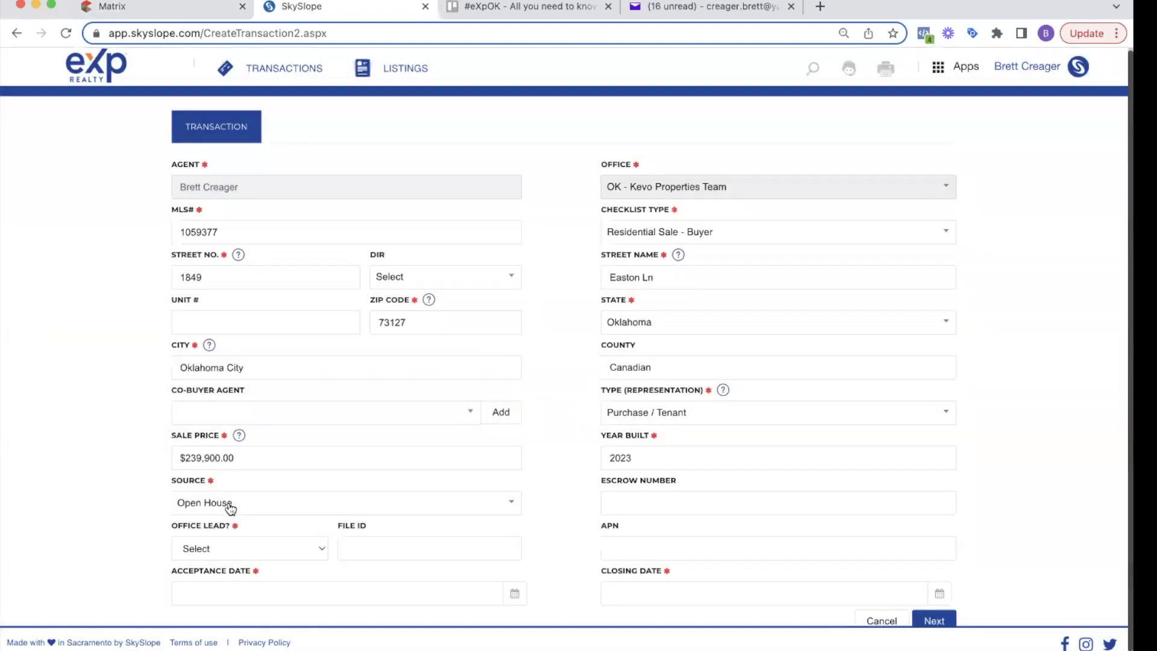
pyautogui.scroll(-1, 228, 529)
pyautogui.click(228, 529)
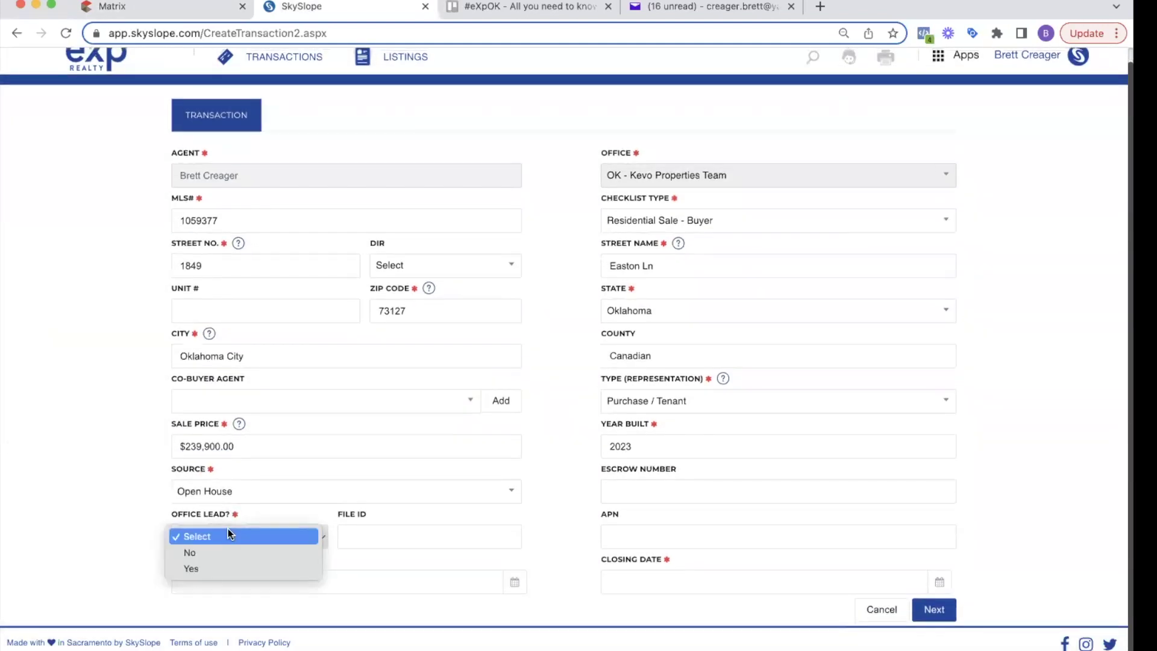
pyautogui.click(191, 553)
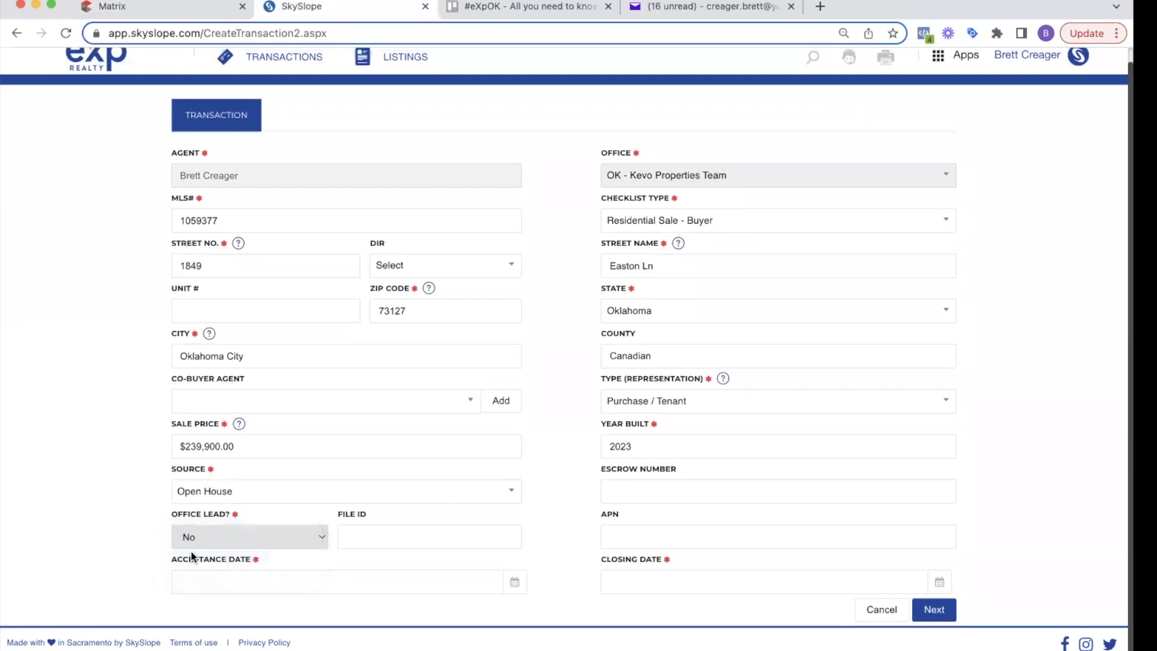
# Step: Set acceptance date 04/25/2023 and closing date 05/31/2023, then submit the details
pyautogui.click(398, 582)
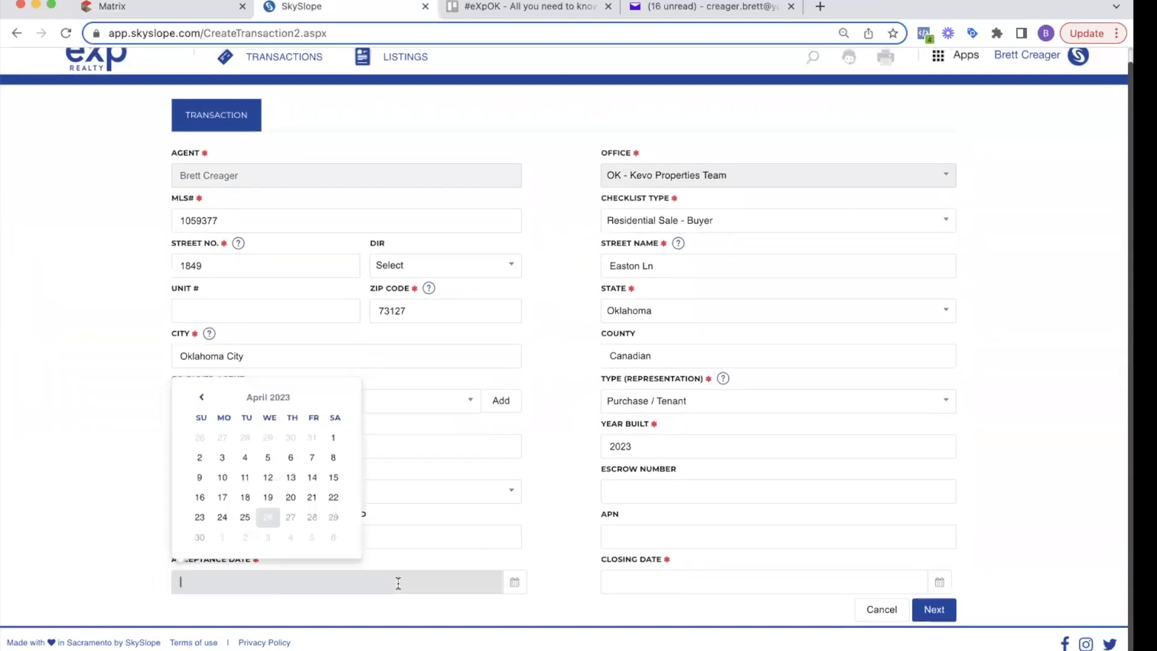
pyautogui.click(245, 516)
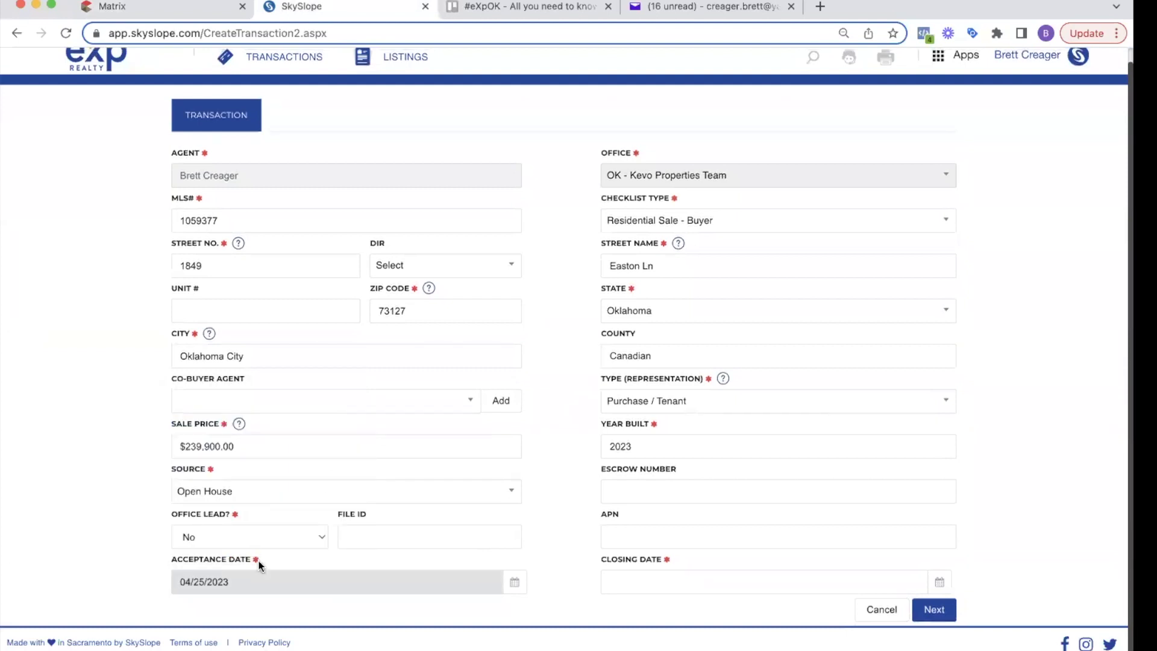
pyautogui.click(704, 576)
pyautogui.click(765, 397)
pyautogui.click(697, 516)
pyautogui.click(1092, 589)
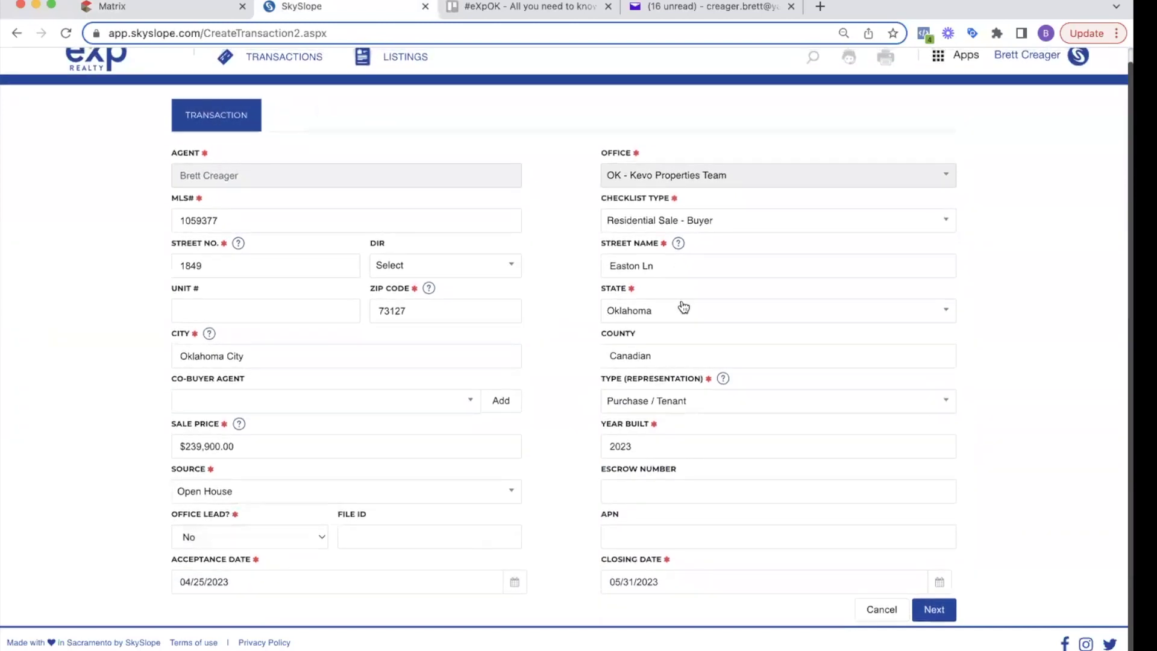
pyautogui.click(934, 612)
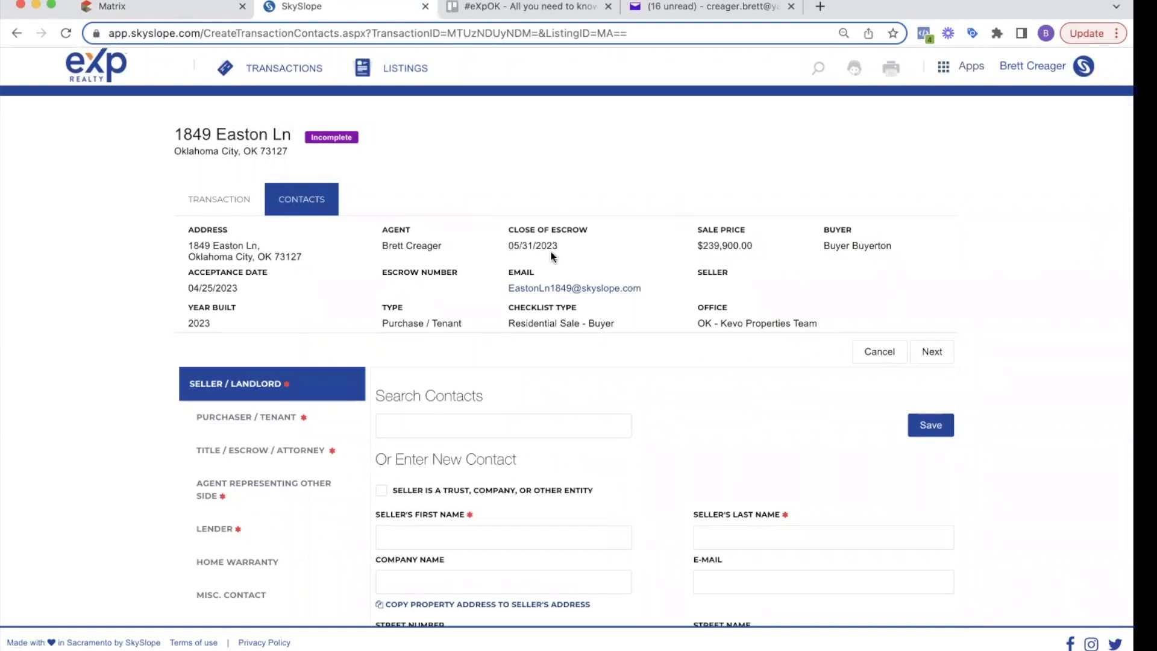
# Step: Save the Seller/Landlord contact as TBD
pyautogui.scroll(-3, 551, 258)
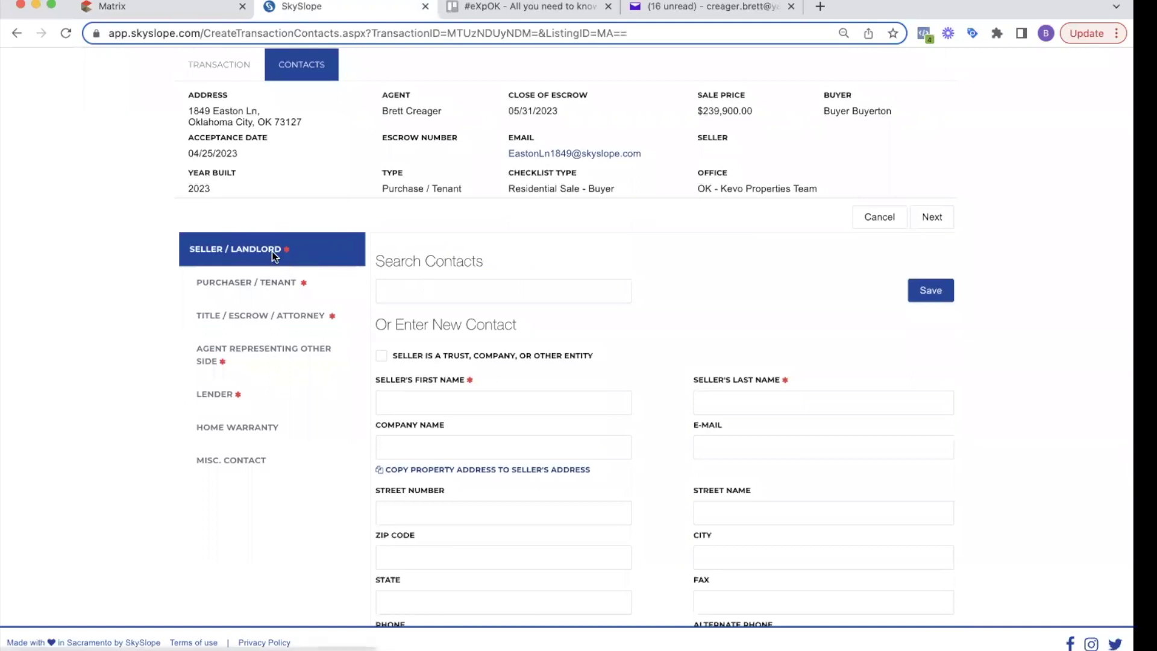
pyautogui.scroll(-3, 427, 285)
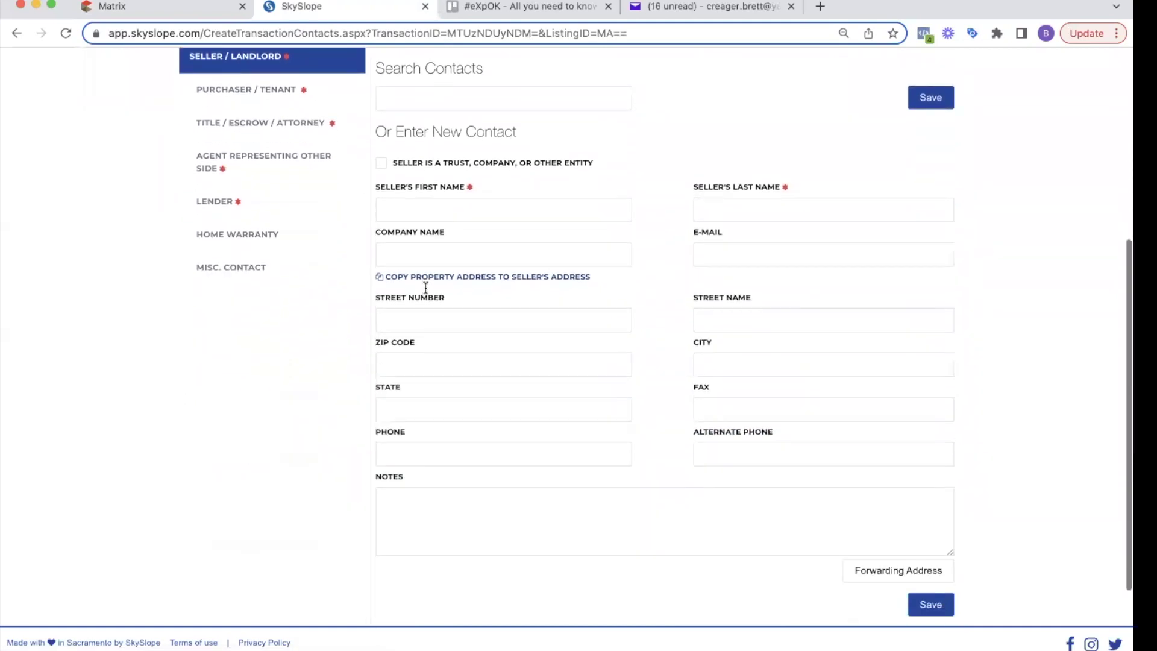
pyautogui.scroll(3, 425, 288)
pyautogui.click(407, 251)
pyautogui.write('tbd')
pyautogui.click(402, 275)
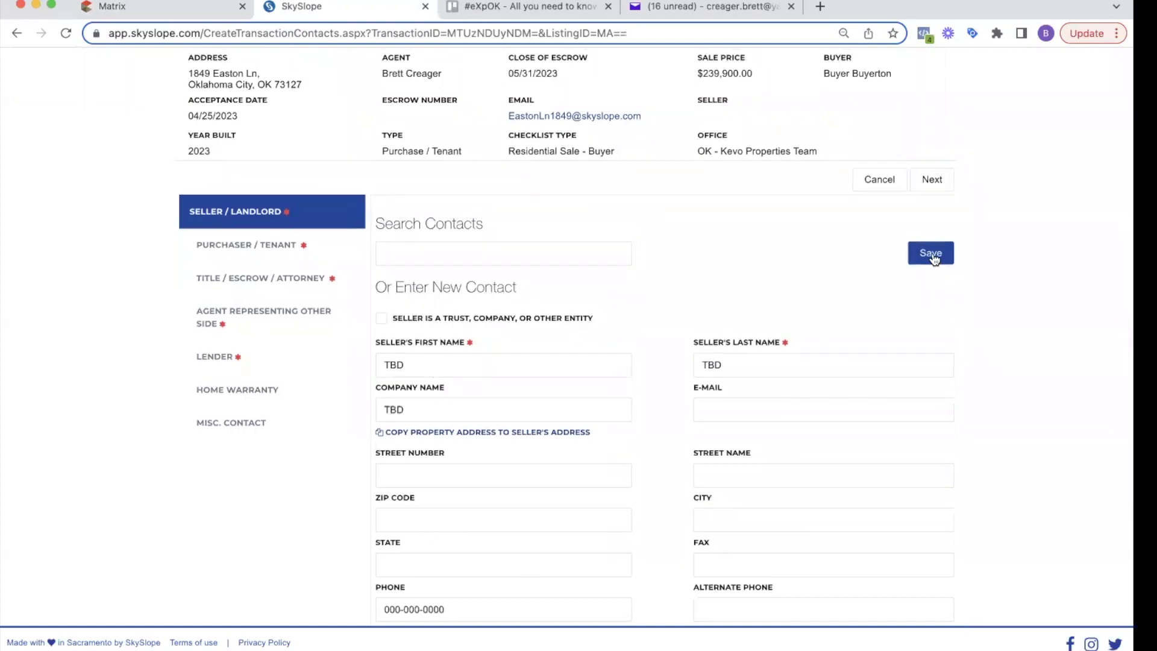
pyautogui.click(920, 254)
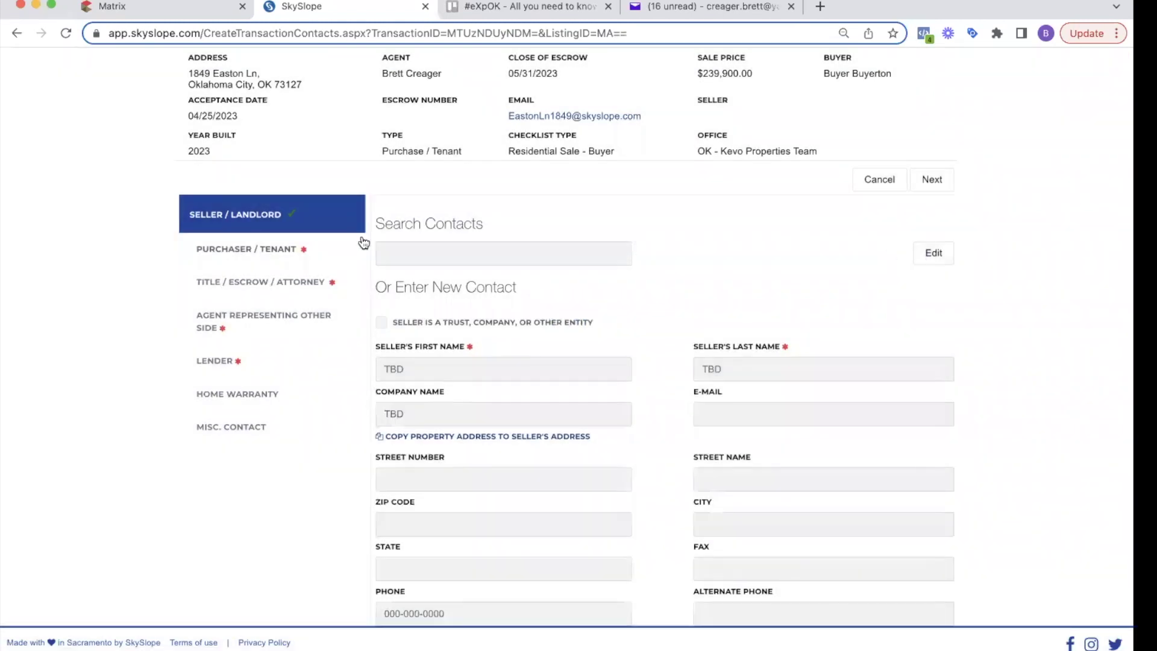
# Step: Add the buyer's phone number to the Purchaser / Tenant contact and save it
pyautogui.click(237, 249)
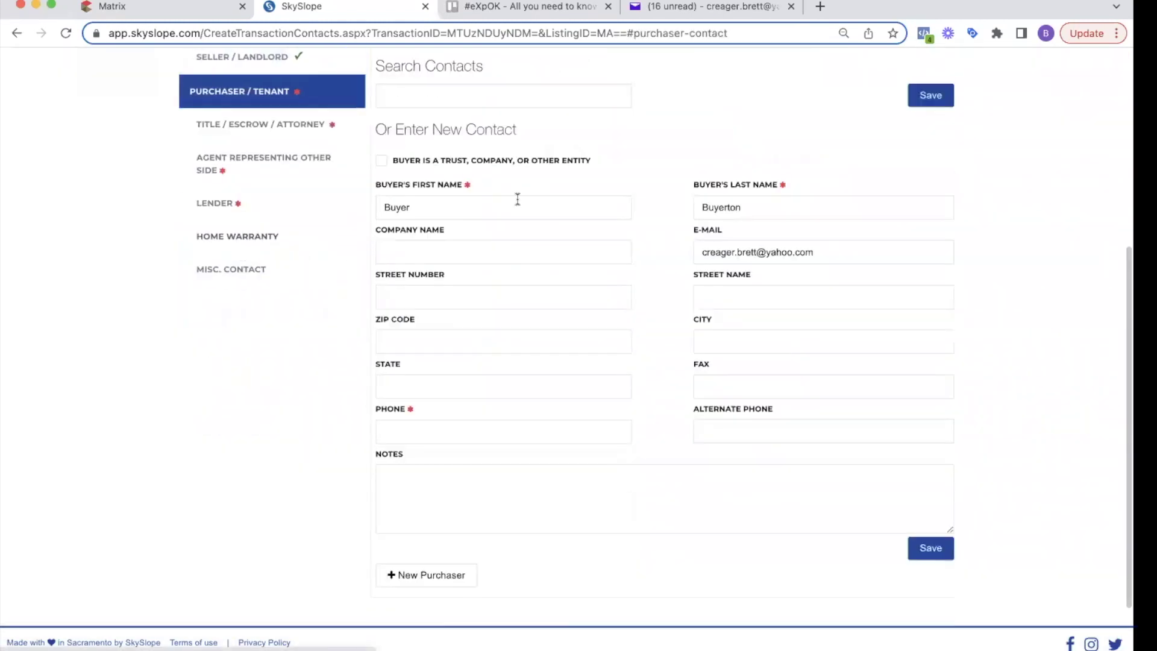
pyautogui.click(458, 205)
pyautogui.click(768, 196)
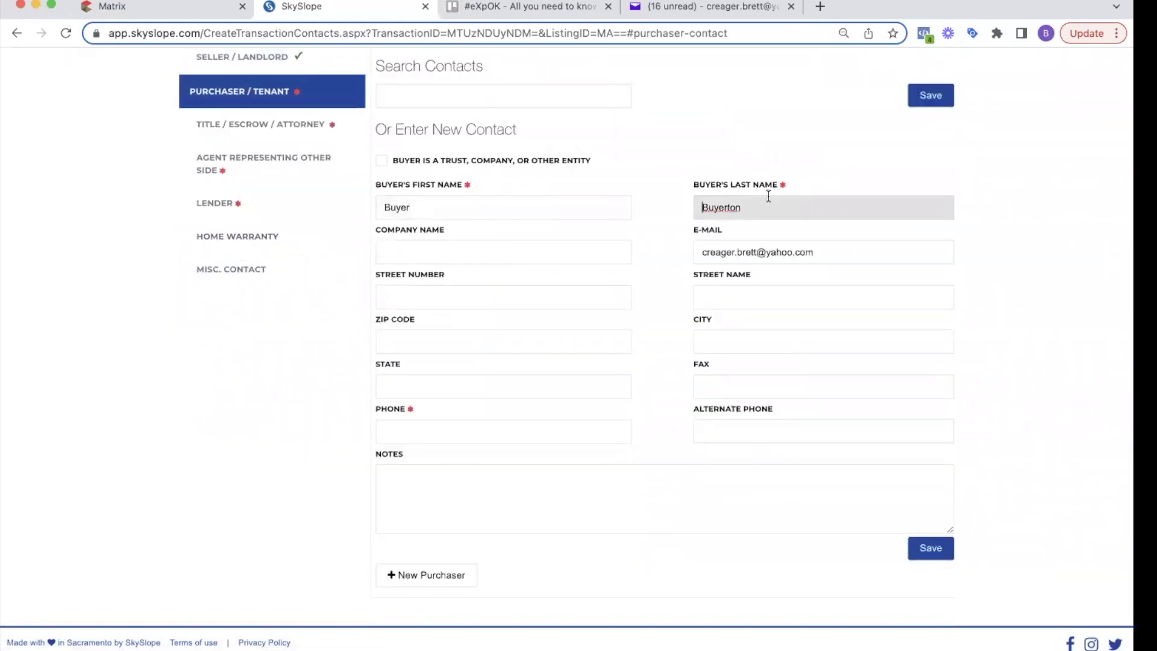
pyautogui.click(779, 252)
pyautogui.click(491, 428)
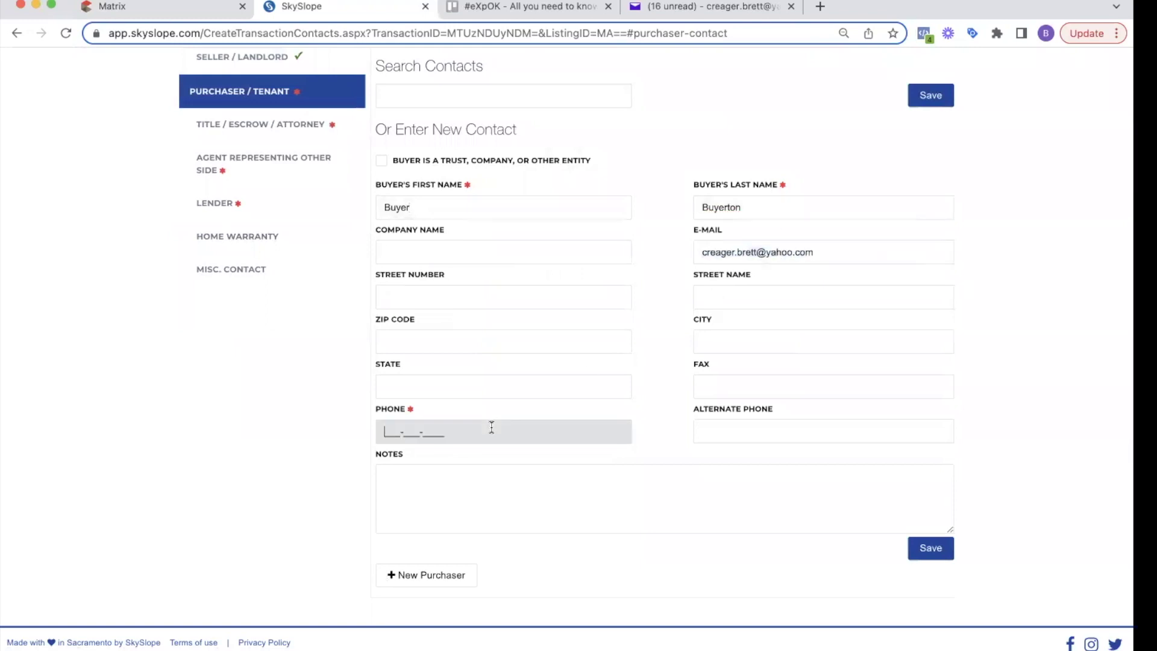
pyautogui.click(960, 350)
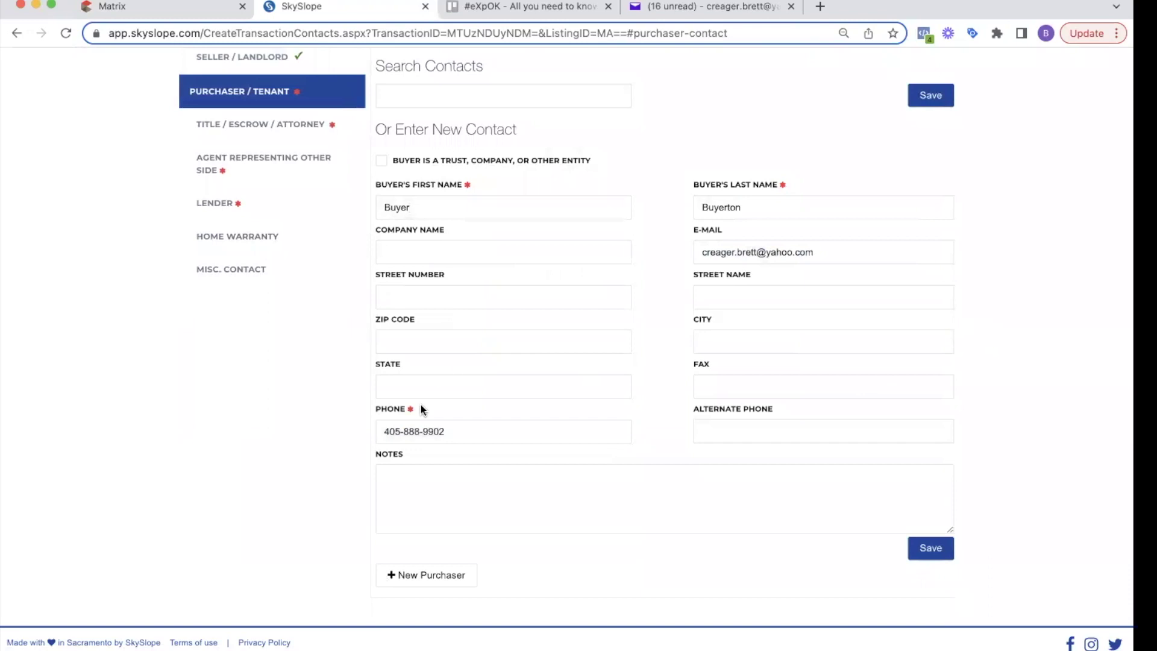
pyautogui.moveTo(422, 408); pyautogui.dragTo(392, 410)
pyautogui.click(947, 102)
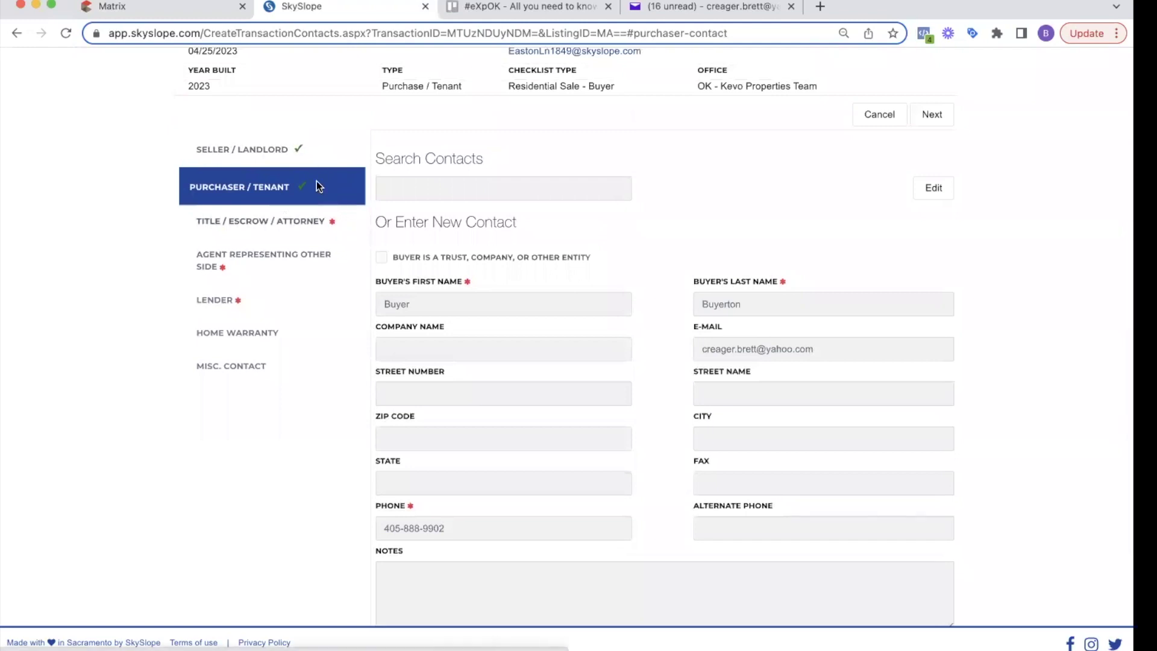
# Step: Enter the closing officer's name, phone, e-mail and title company American Eagle, then save
pyautogui.click(310, 227)
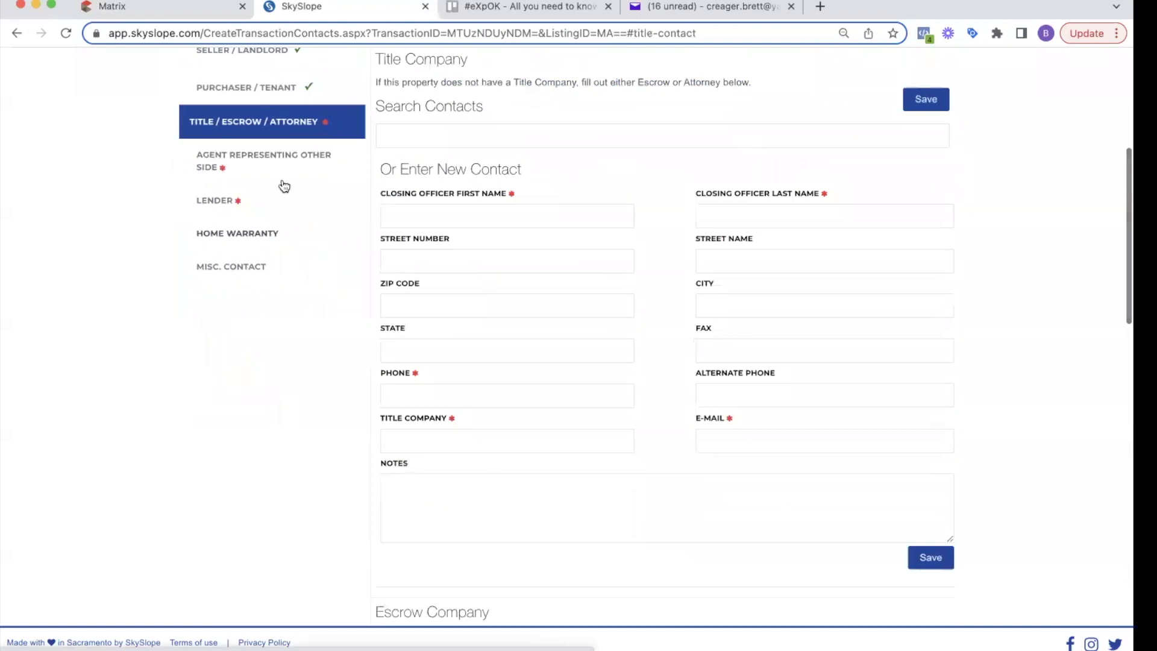
pyautogui.scroll(2, 282, 184)
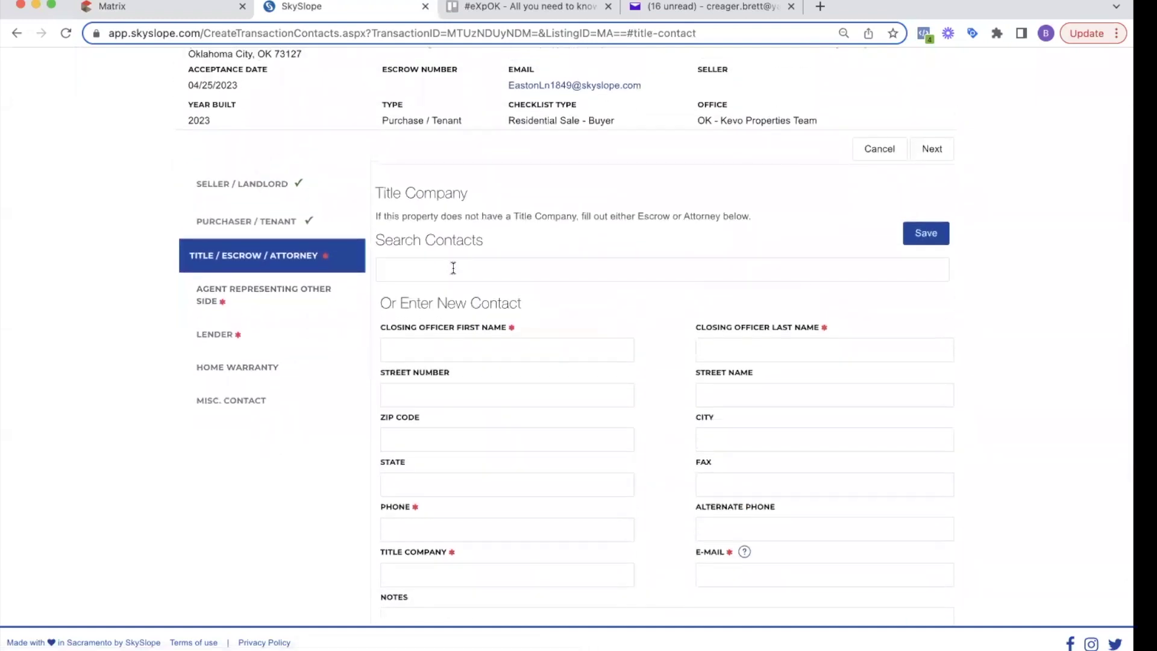
pyautogui.click(426, 356)
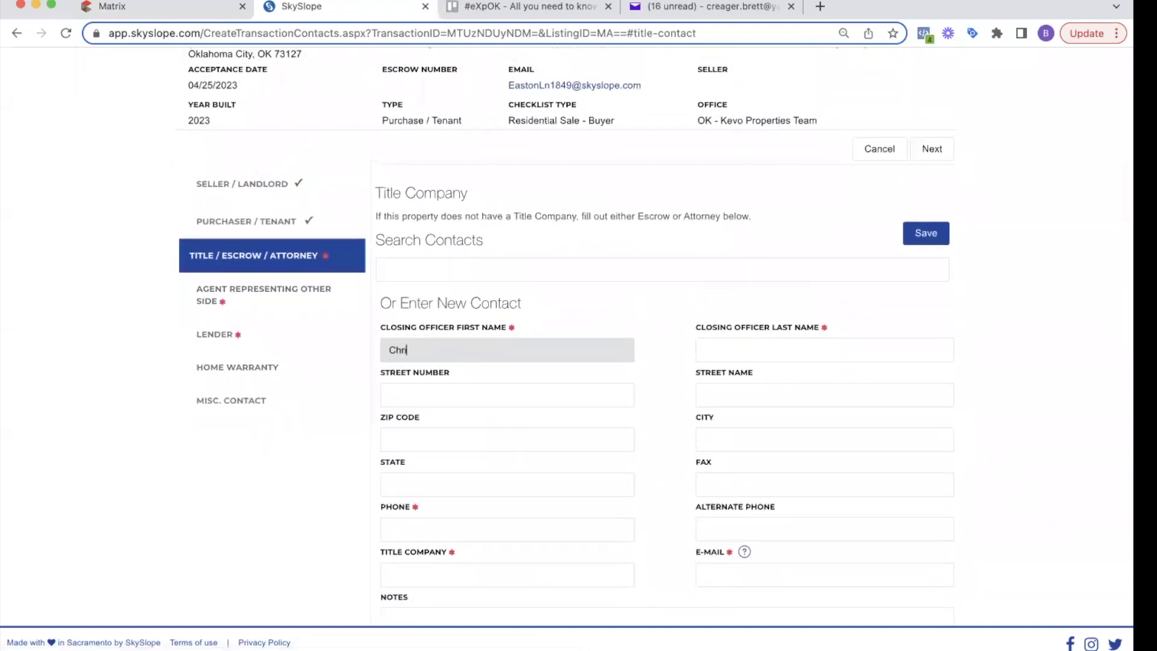
pyautogui.click(703, 350)
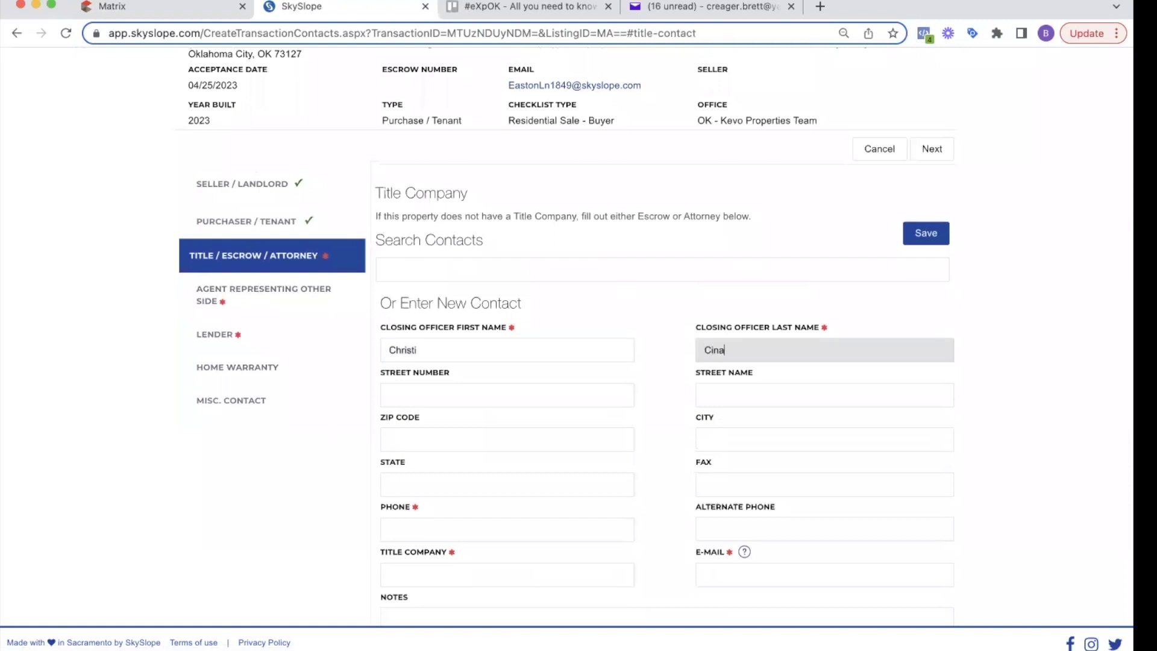
pyautogui.click(410, 568)
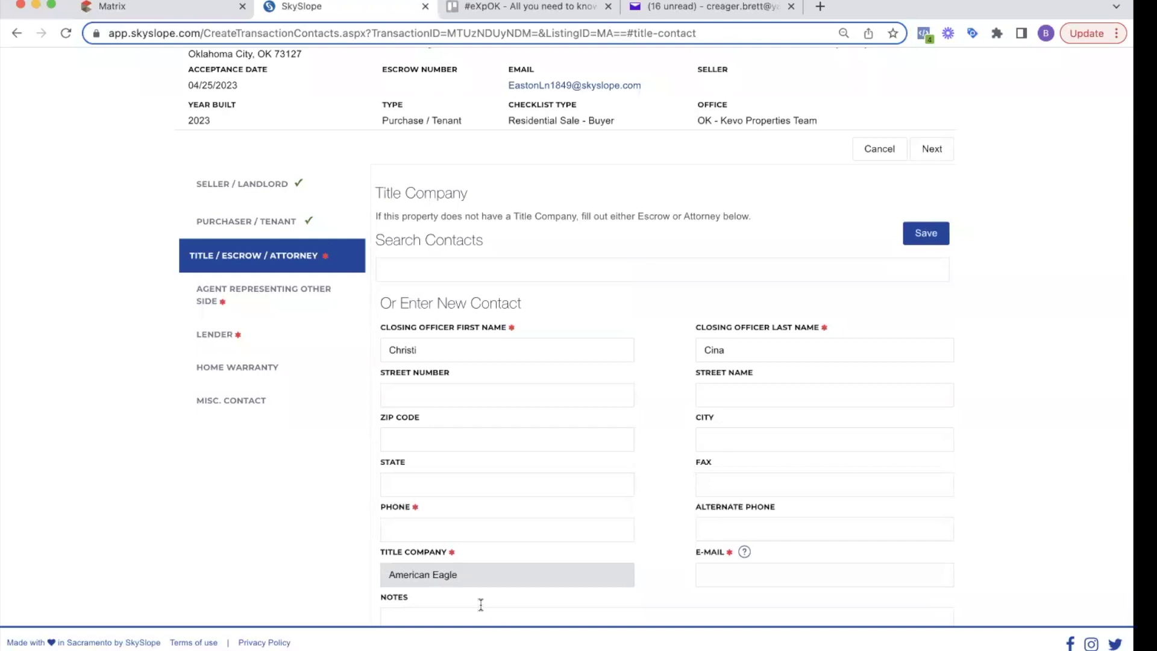
pyautogui.click(478, 535)
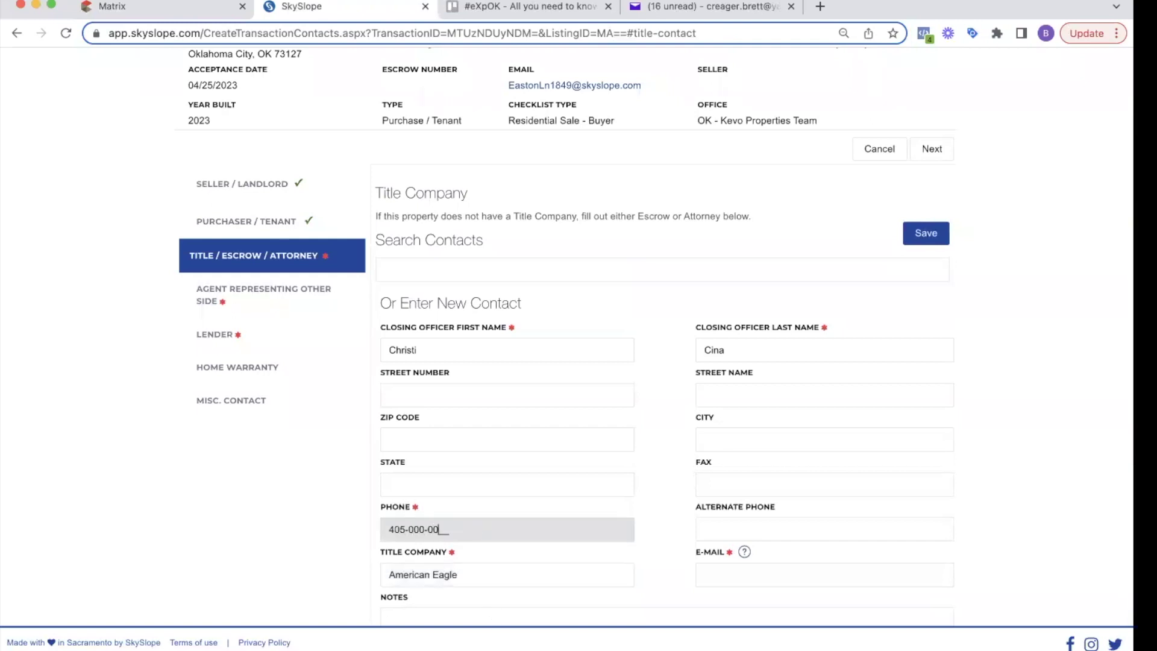
pyautogui.click(762, 580)
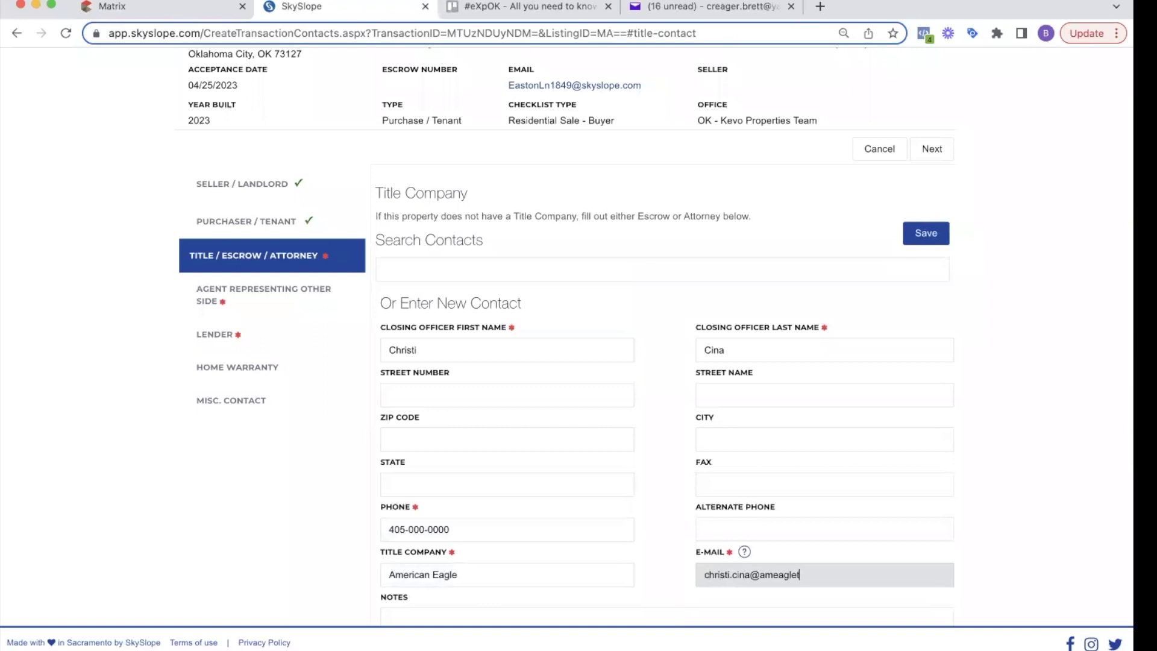
pyautogui.click(691, 453)
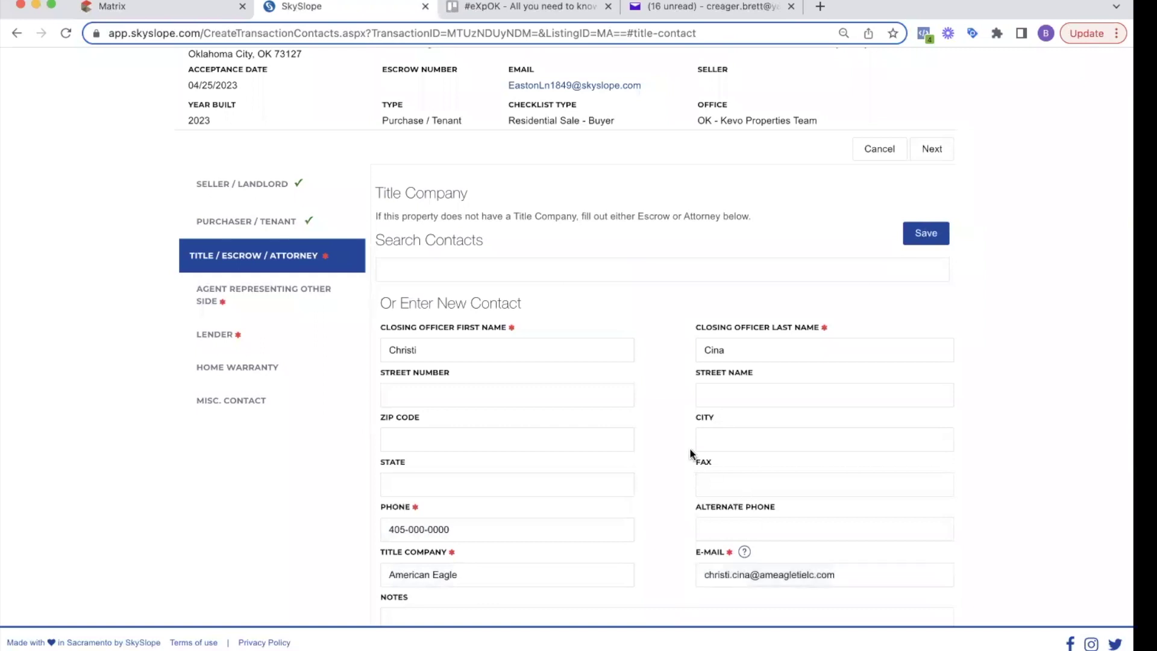
pyautogui.scroll(-3, 690, 447)
pyautogui.scroll(2, 783, 332)
pyautogui.click(945, 138)
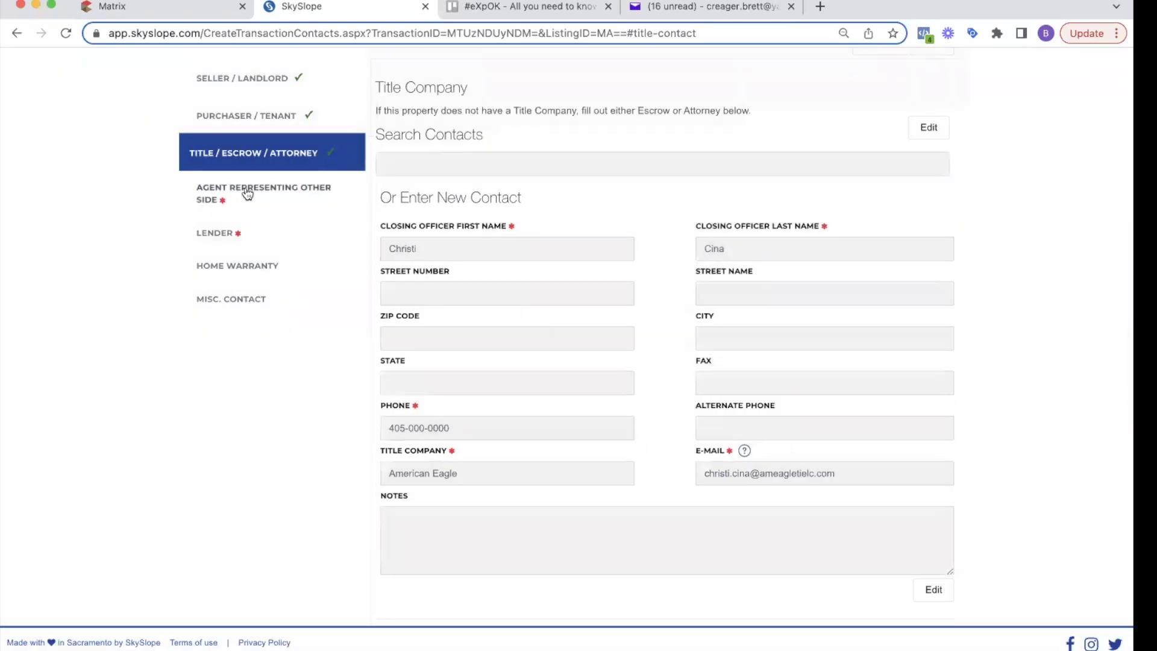
# Step: Fill in the other side's agent name, phone and co-broker company Agentcybrokerage, then save
pyautogui.click(241, 190)
pyautogui.click(425, 175)
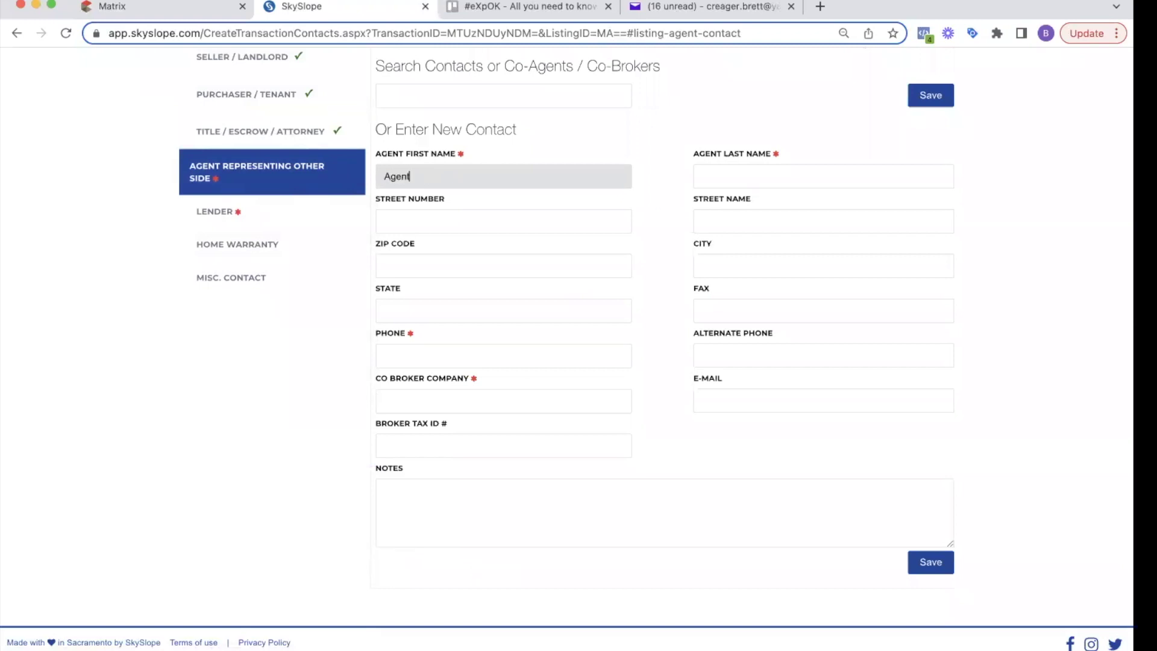
pyautogui.press('Tab')
pyautogui.write('A')
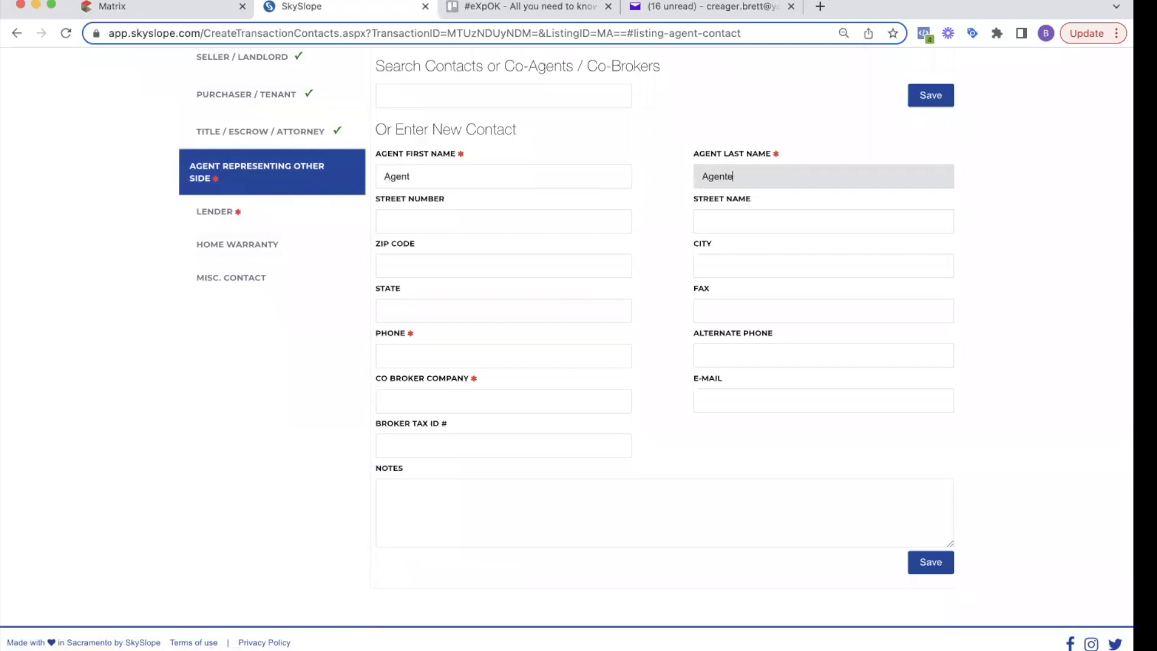
pyautogui.click(433, 346)
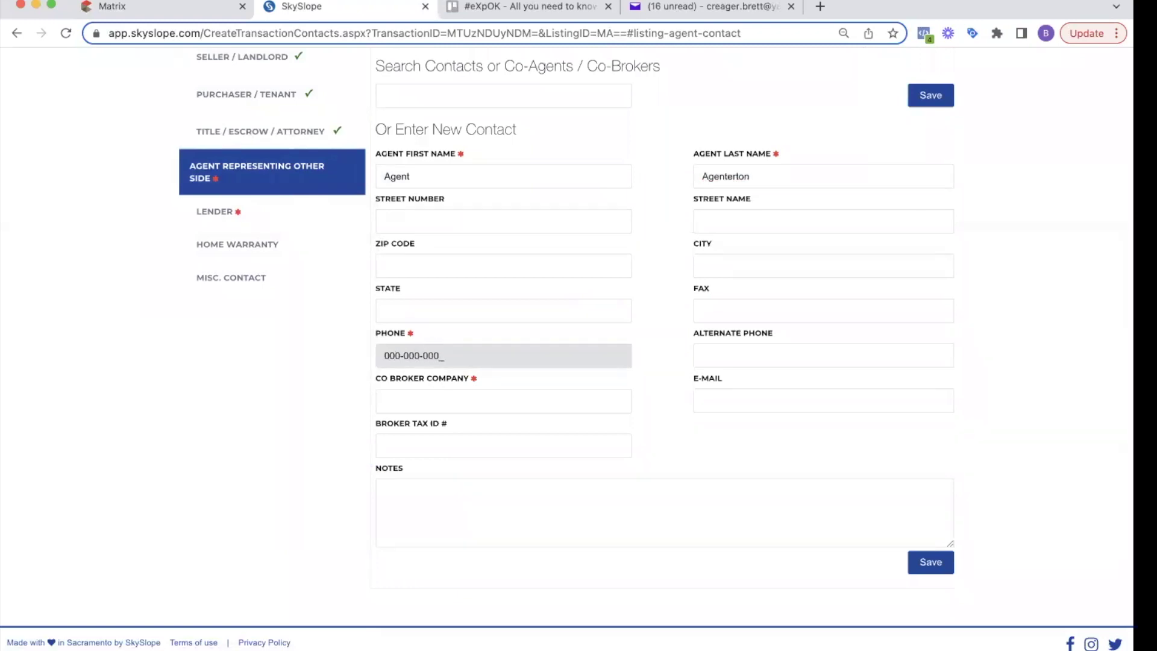
pyautogui.click(426, 393)
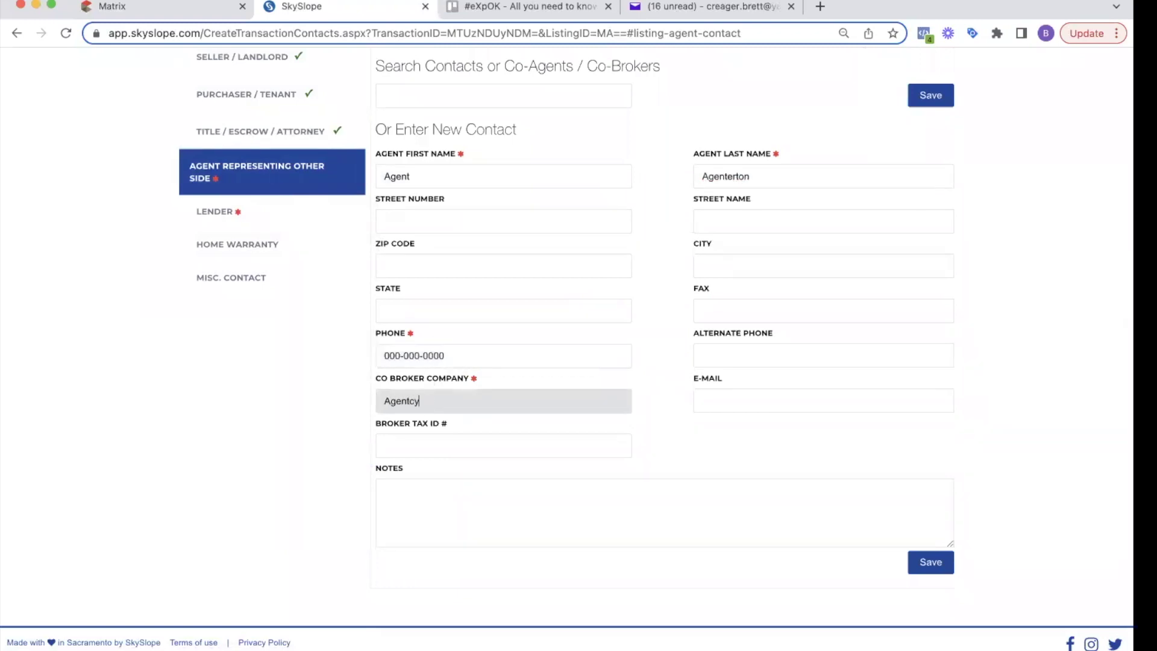
pyautogui.write('Agentcybrokerage')
pyautogui.click(940, 563)
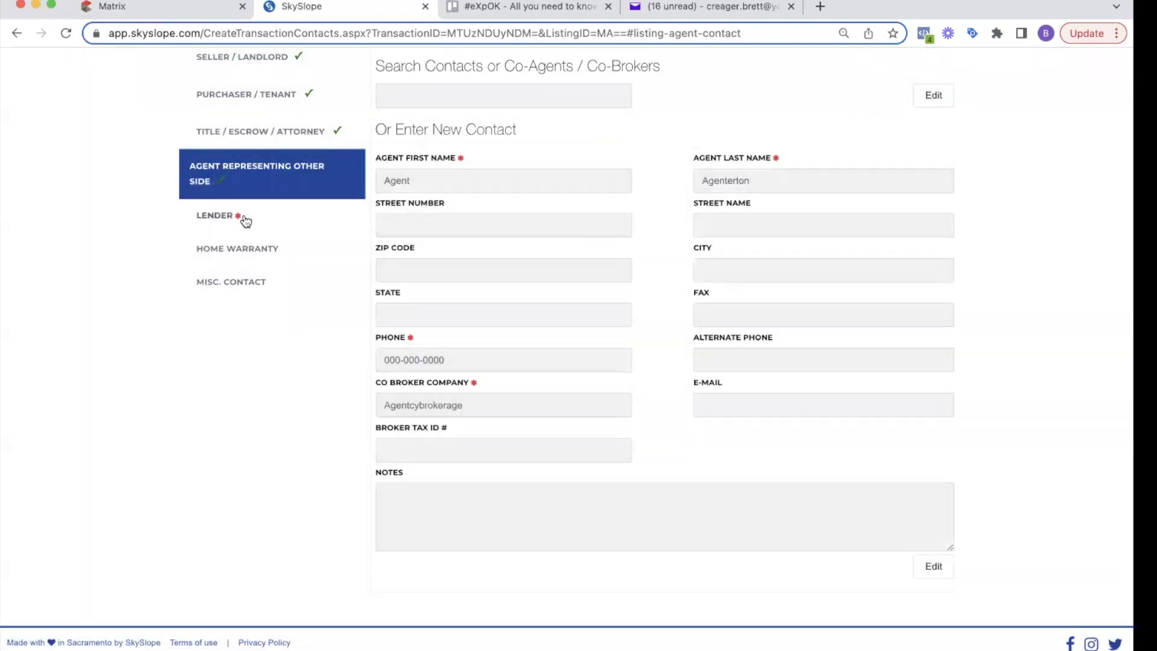
# Step: Save the lender with the loan officer's name, Hometown lenders and FHA loan, then submit contacts
pyautogui.click(245, 221)
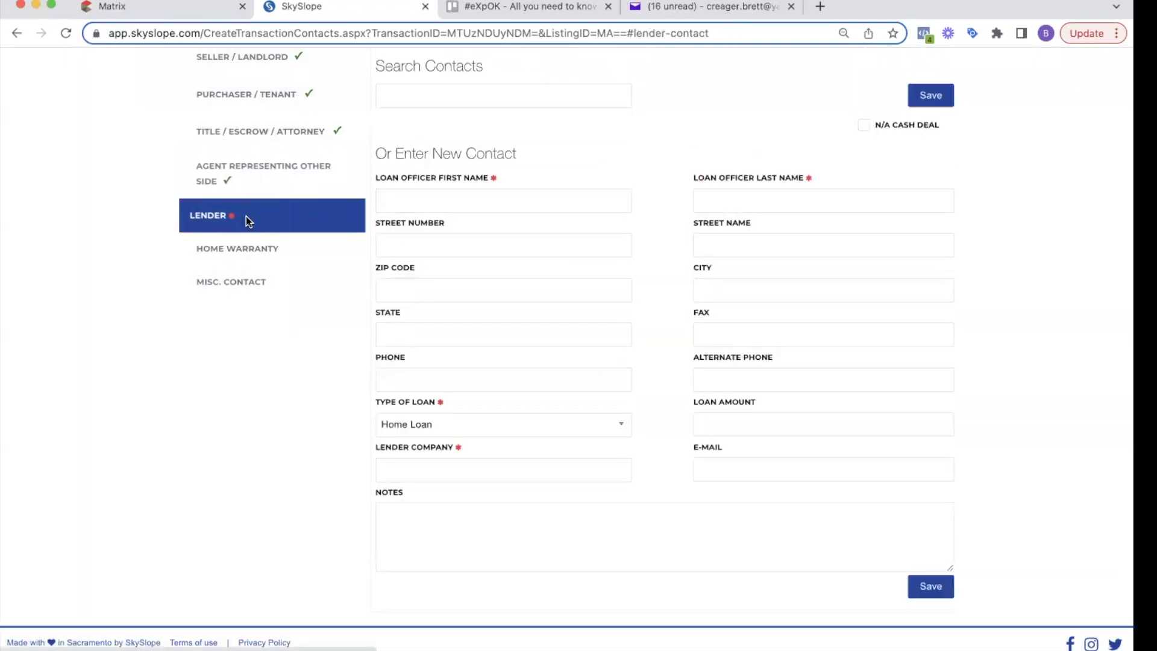
pyautogui.click(424, 205)
pyautogui.write('Shelby')
pyautogui.press('Tab')
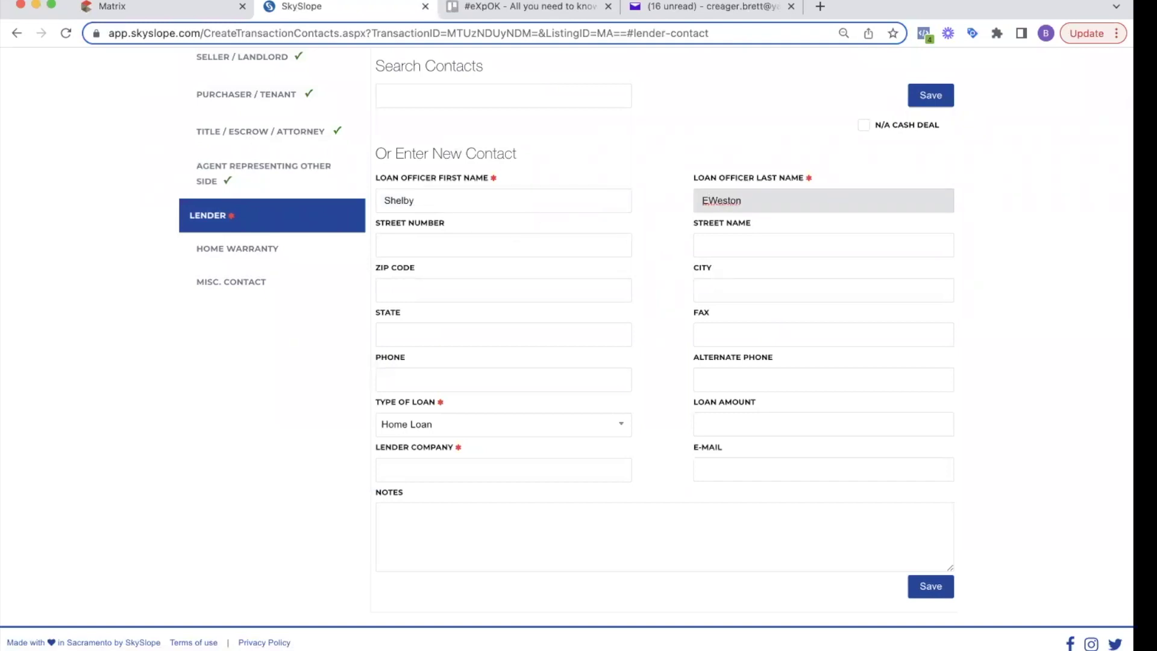
pyautogui.click(535, 465)
pyautogui.write('Hometown lenders')
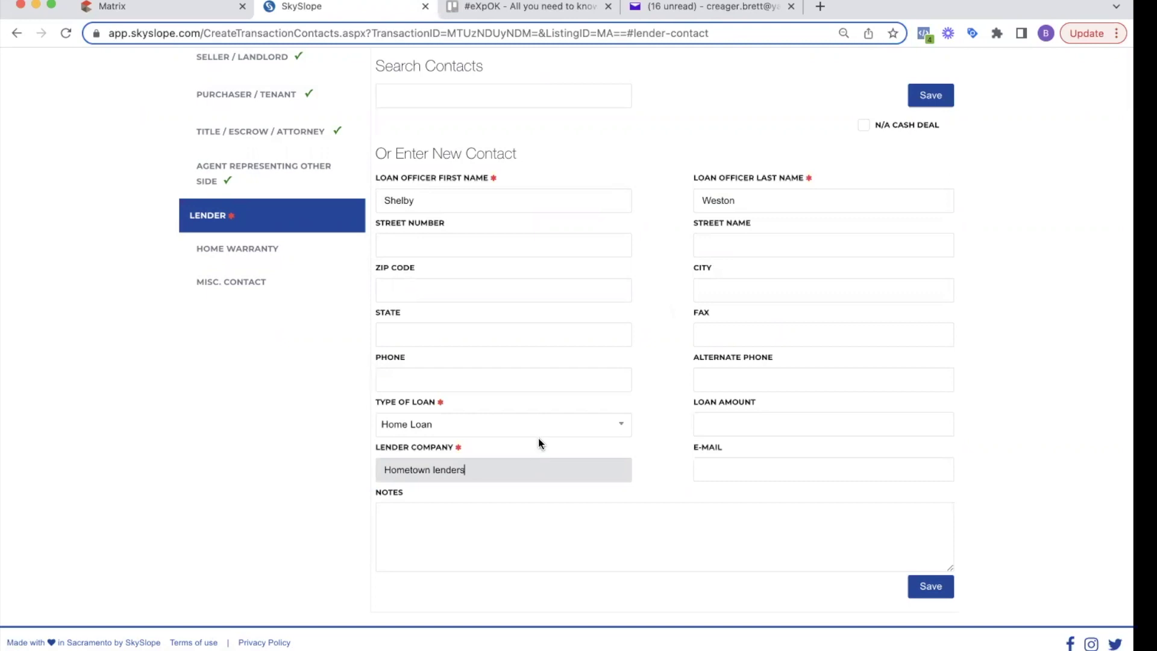
pyautogui.click(513, 427)
pyautogui.click(395, 580)
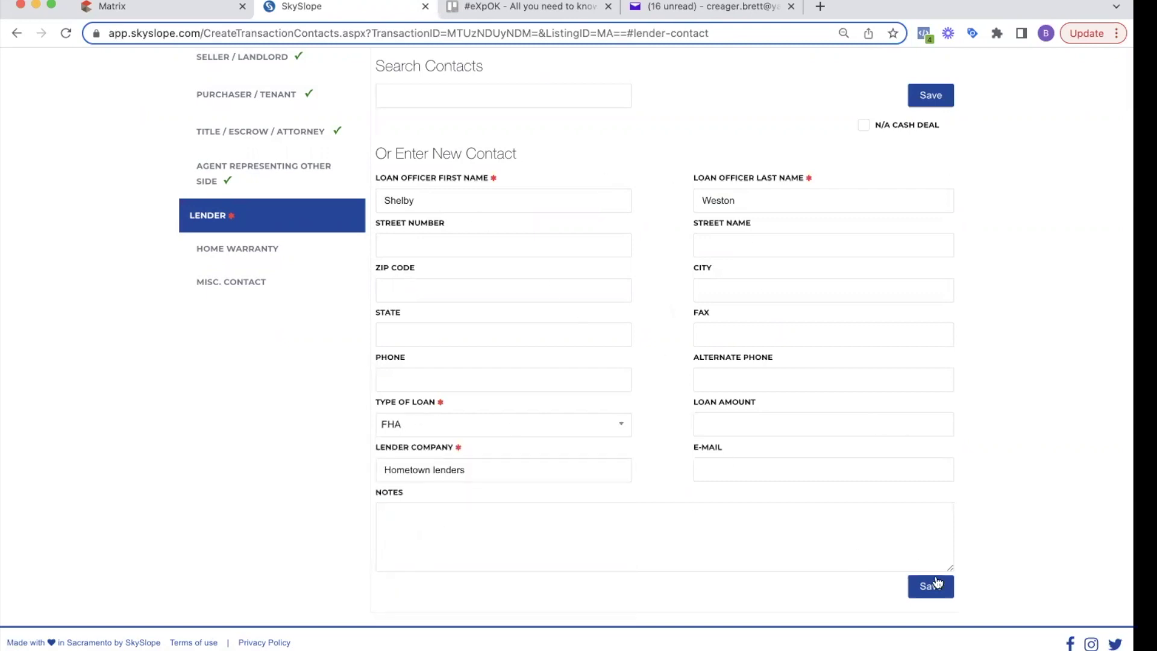
pyautogui.click(939, 586)
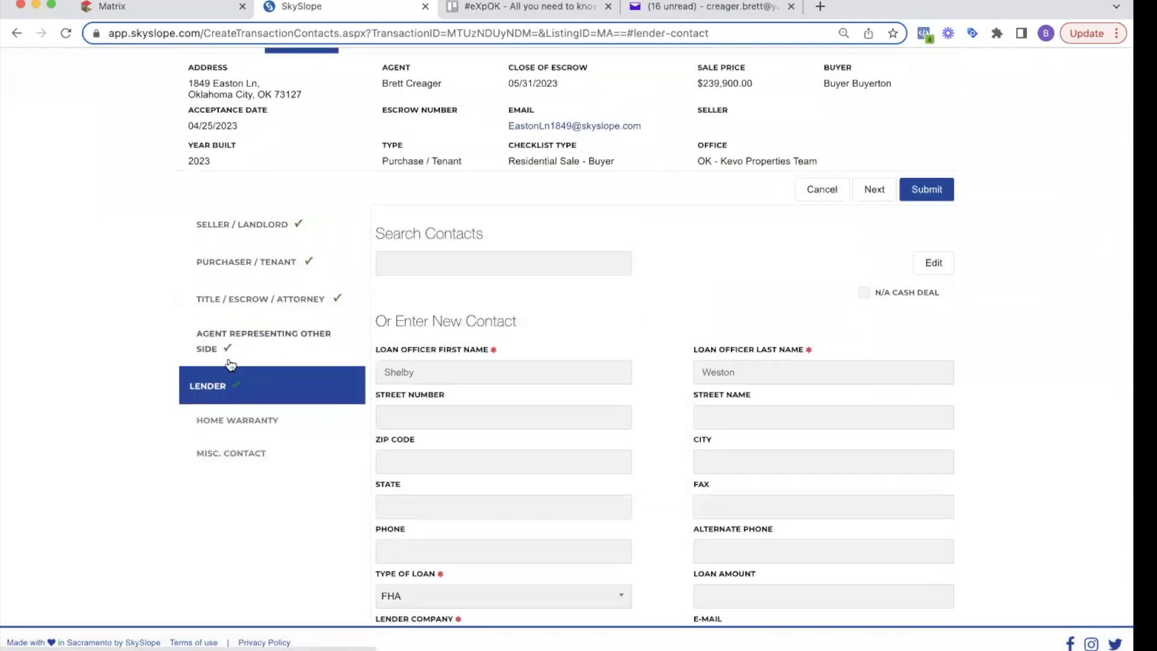
pyautogui.scroll(3, 662, 332)
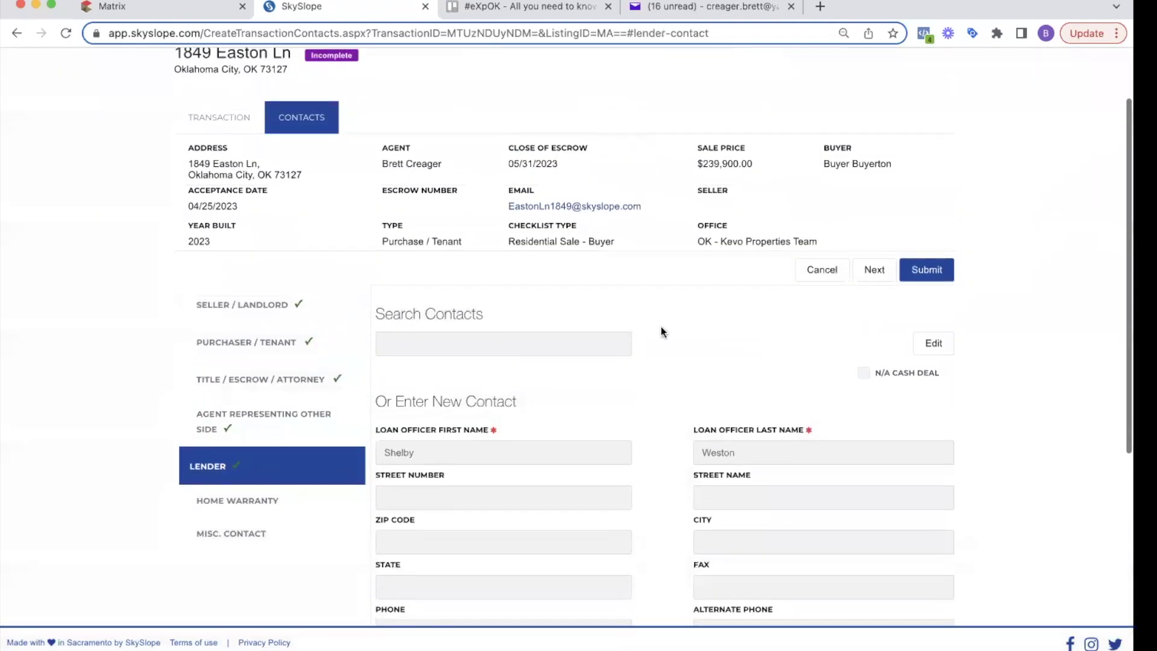
pyautogui.click(932, 269)
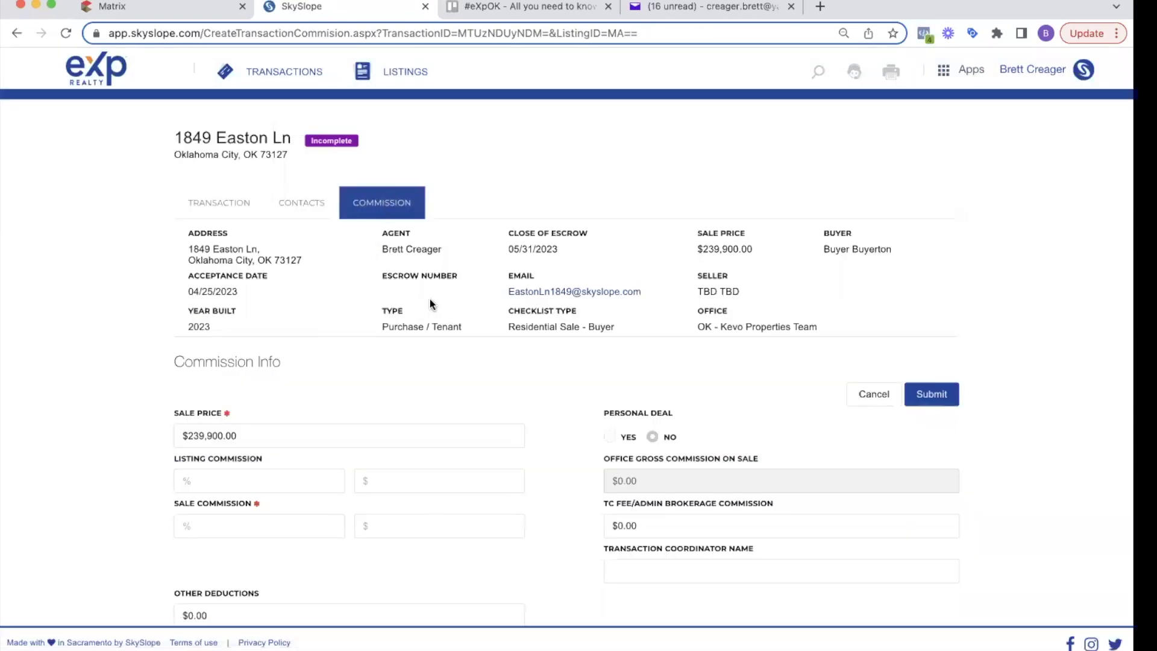
# Step: Enter a 3% sale commission
pyautogui.scroll(-3, 429, 301)
pyautogui.click(232, 444)
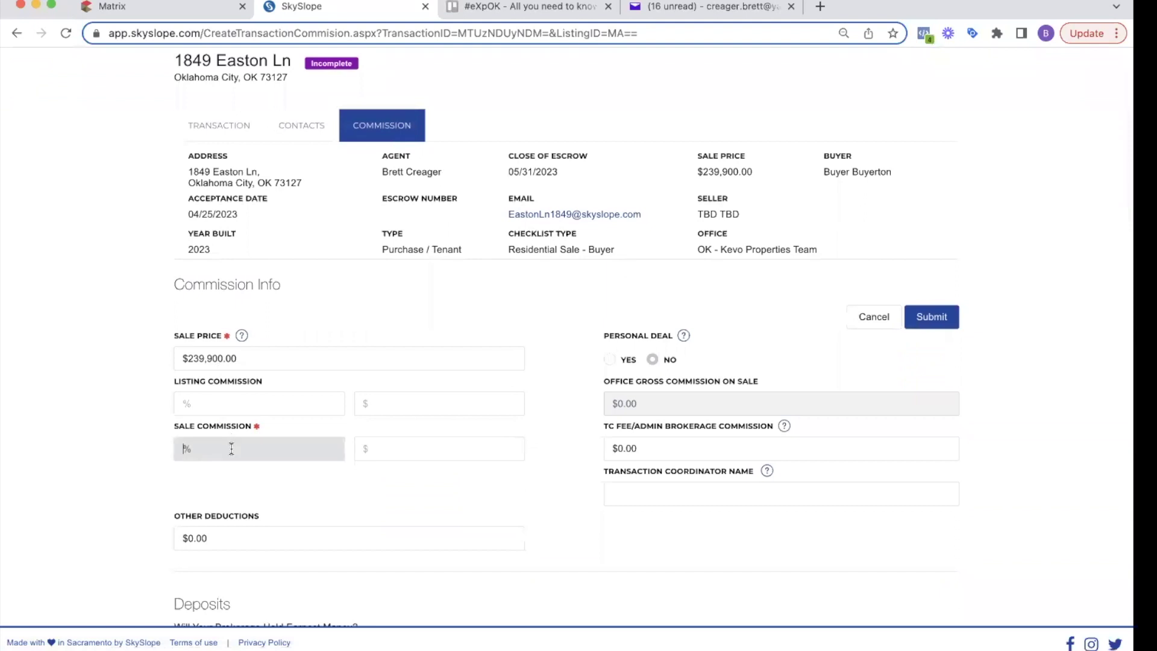
pyautogui.write('3')
pyautogui.press('Tab')
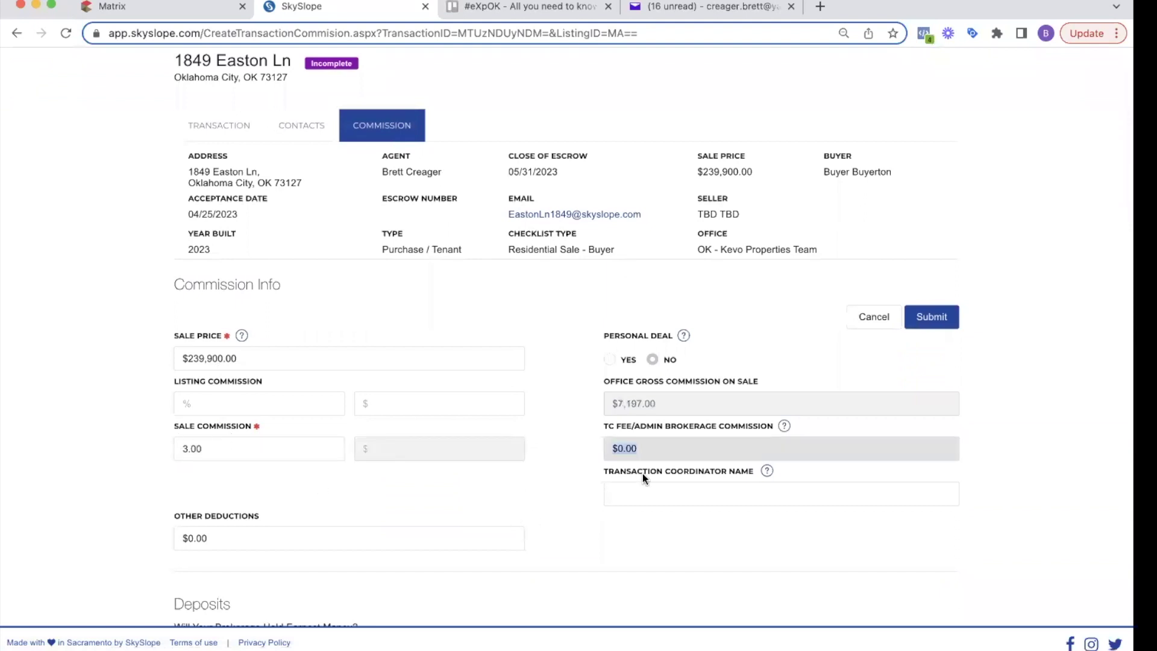
pyautogui.tripleClick(637, 428)
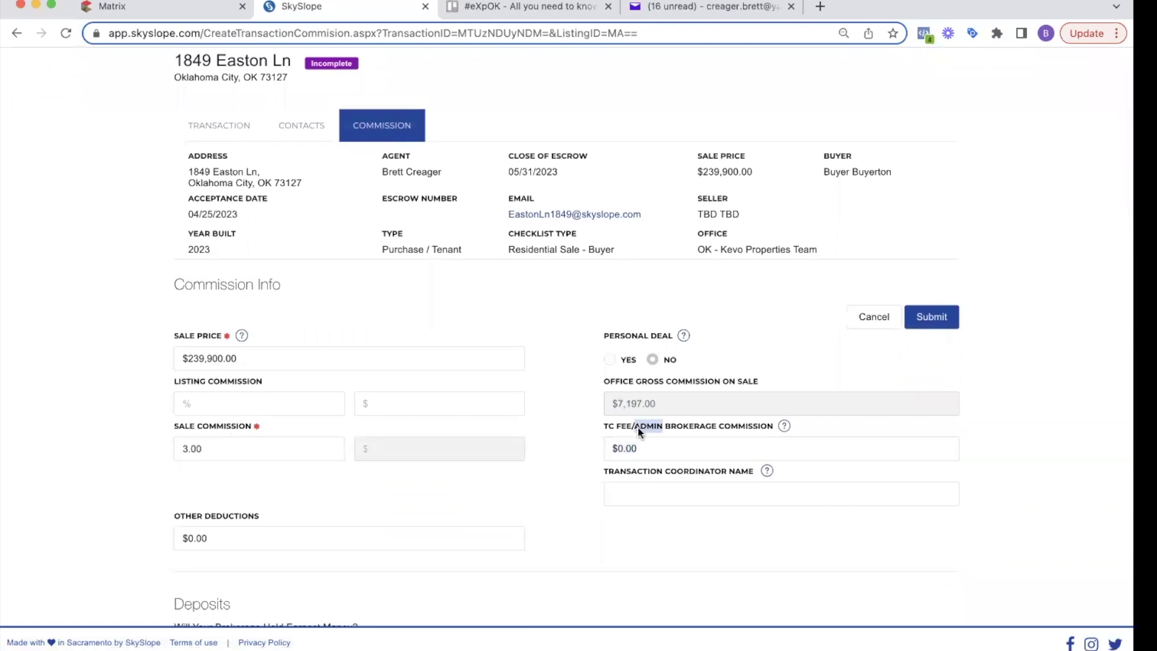
pyautogui.click(647, 491)
pyautogui.click(688, 547)
pyautogui.click(666, 491)
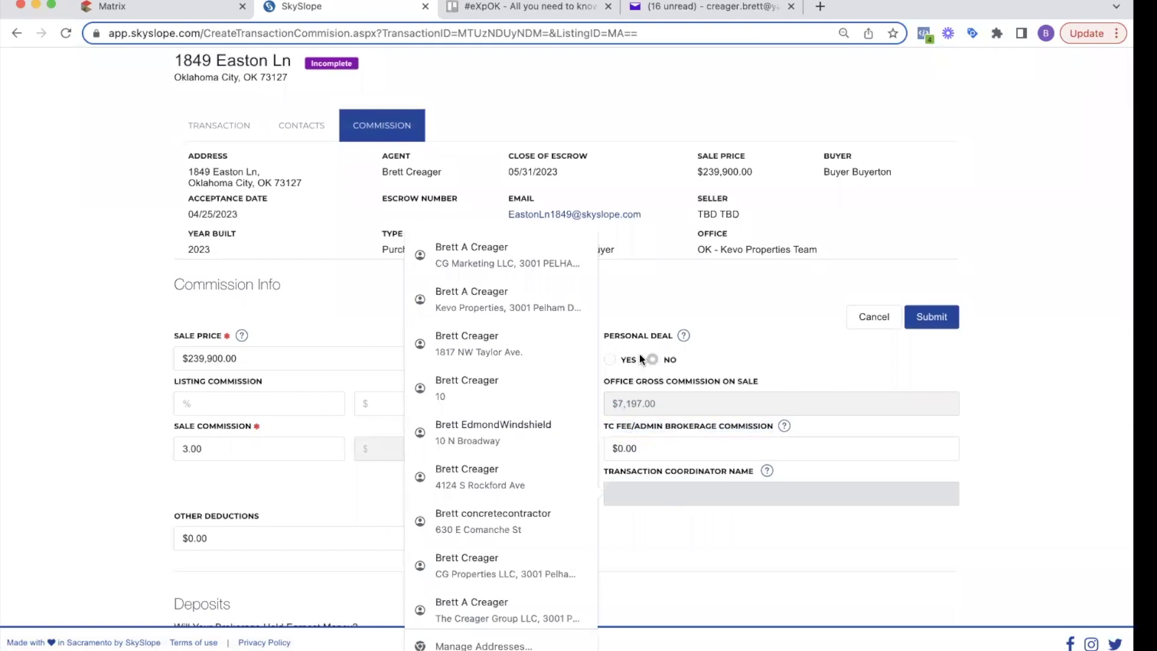
pyautogui.click(644, 332)
# Step: Set the TC Fee/Admin Brokerage Commission to $300.00, correcting the mistyped 3000
pyautogui.click(640, 439)
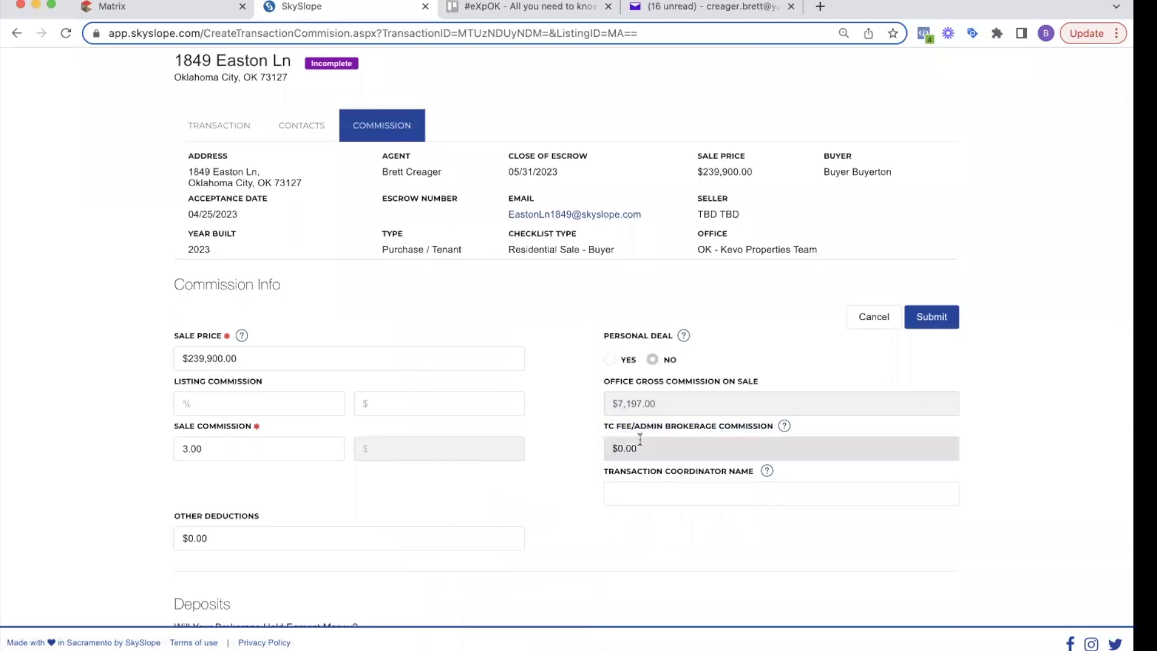
pyautogui.write('3000')
pyautogui.press('Tab')
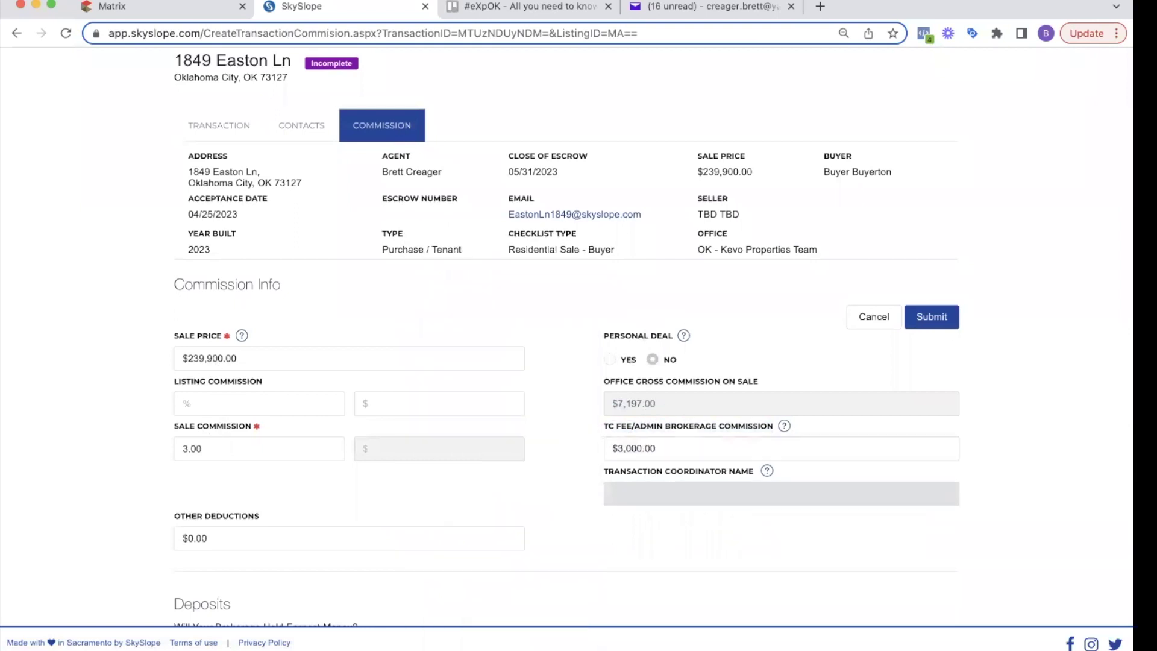
pyautogui.click(639, 445)
pyautogui.write('300')
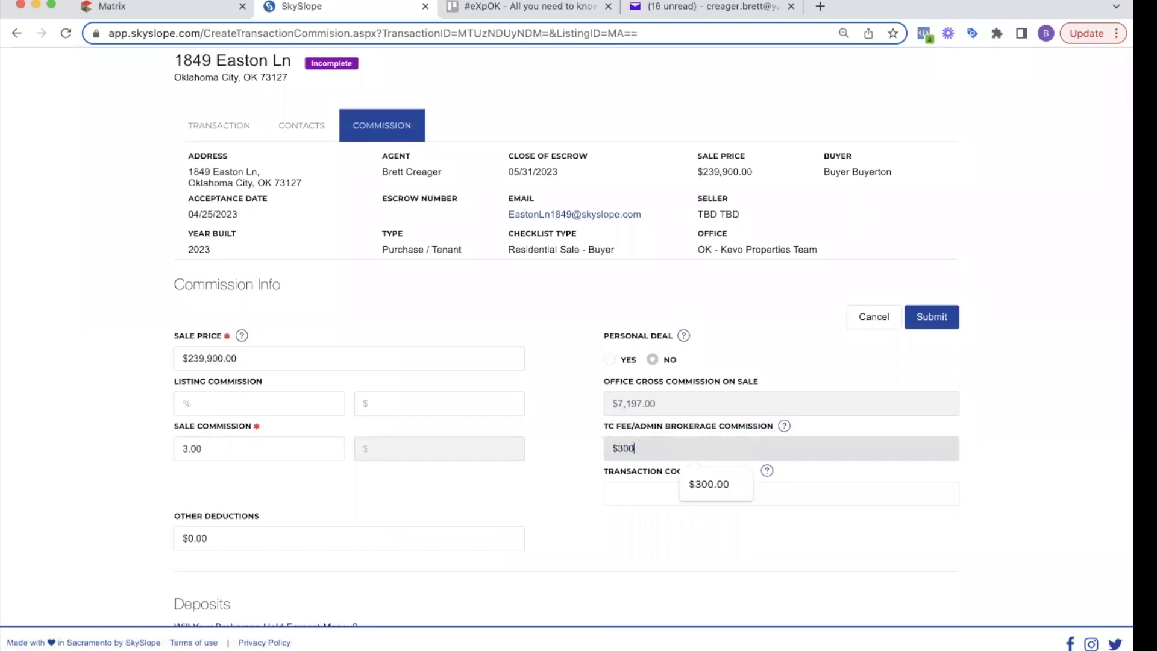
pyautogui.press('Tab')
pyautogui.click(691, 553)
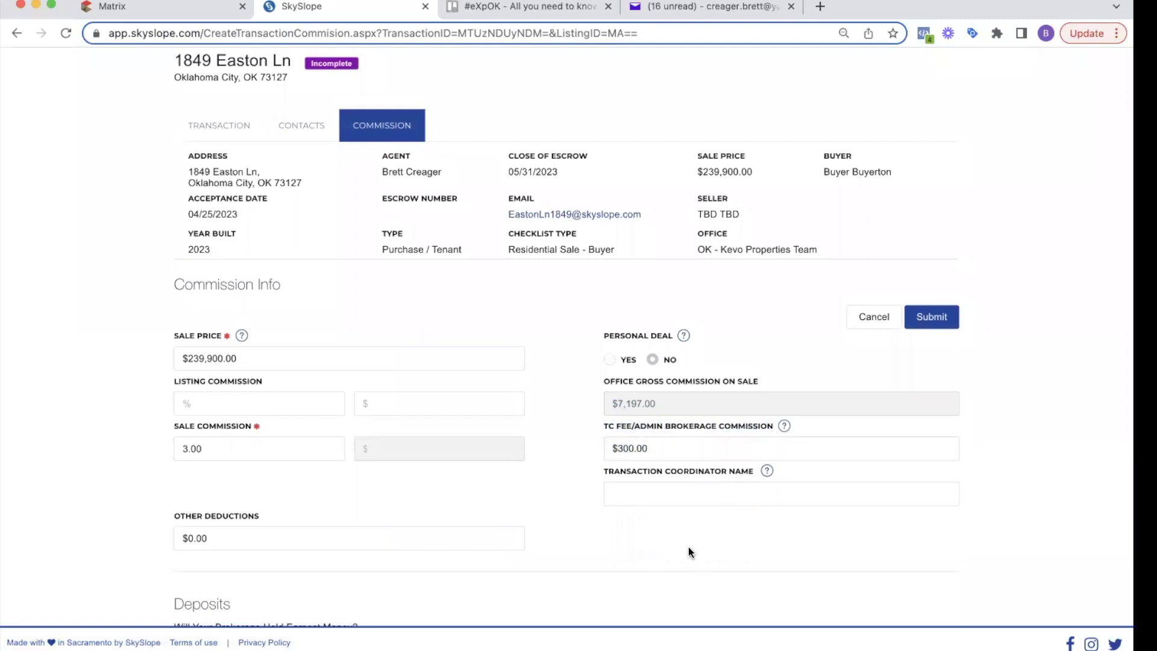
pyautogui.click(659, 491)
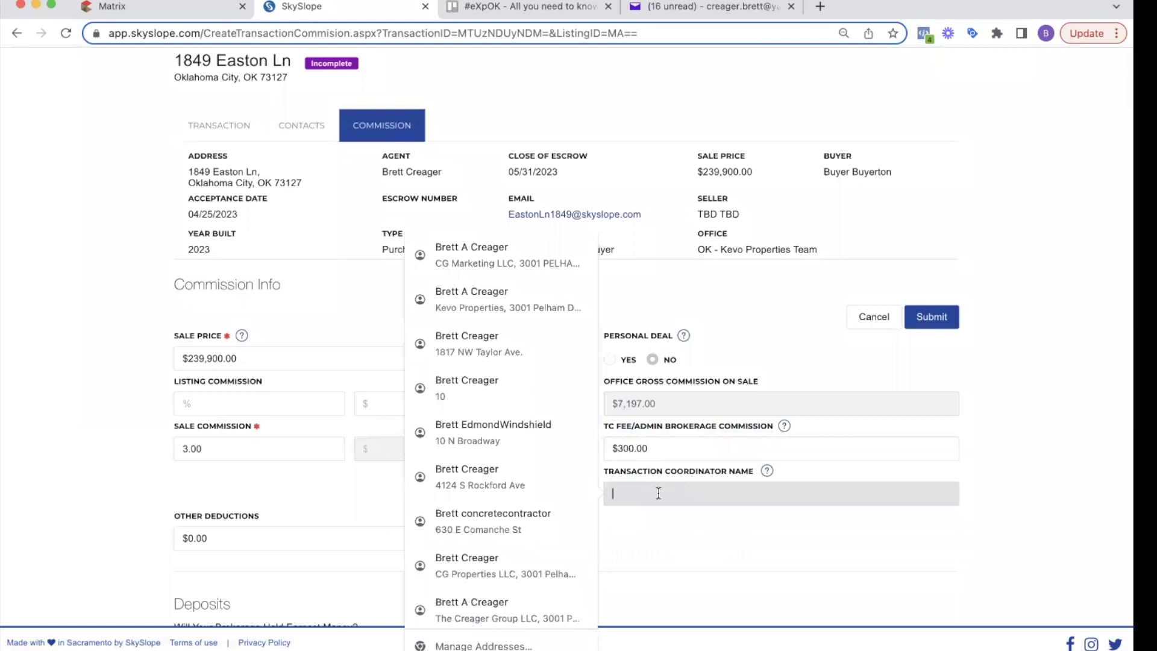
pyautogui.click(659, 534)
pyautogui.scroll(-5, 297, 519)
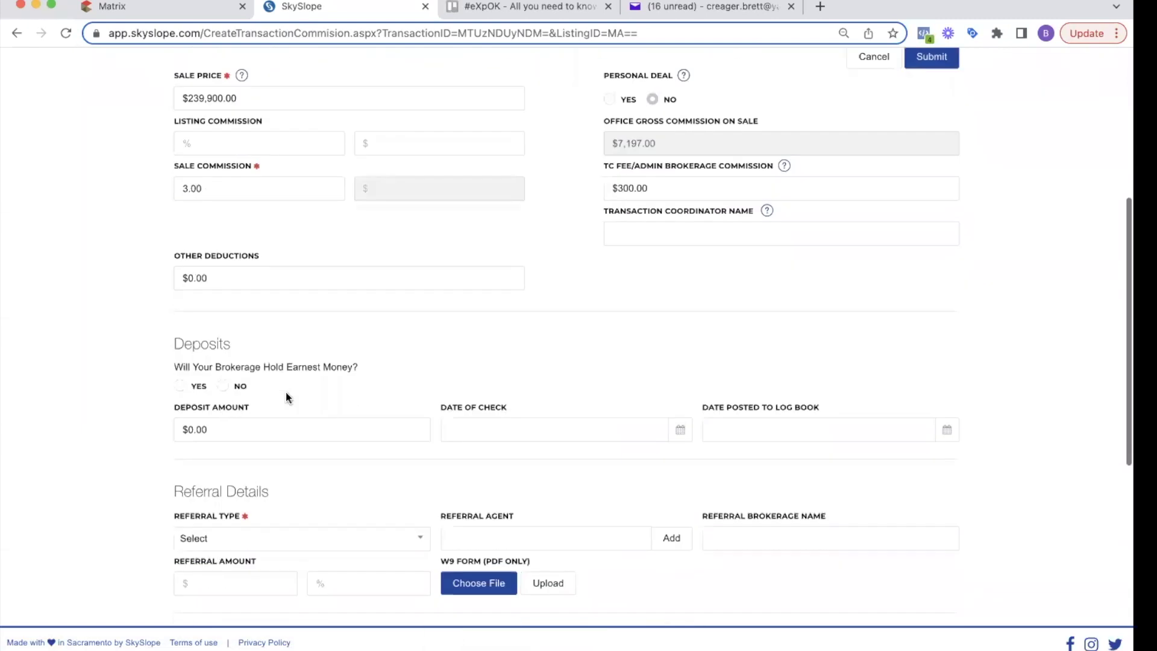
pyautogui.scroll(-2, 214, 341)
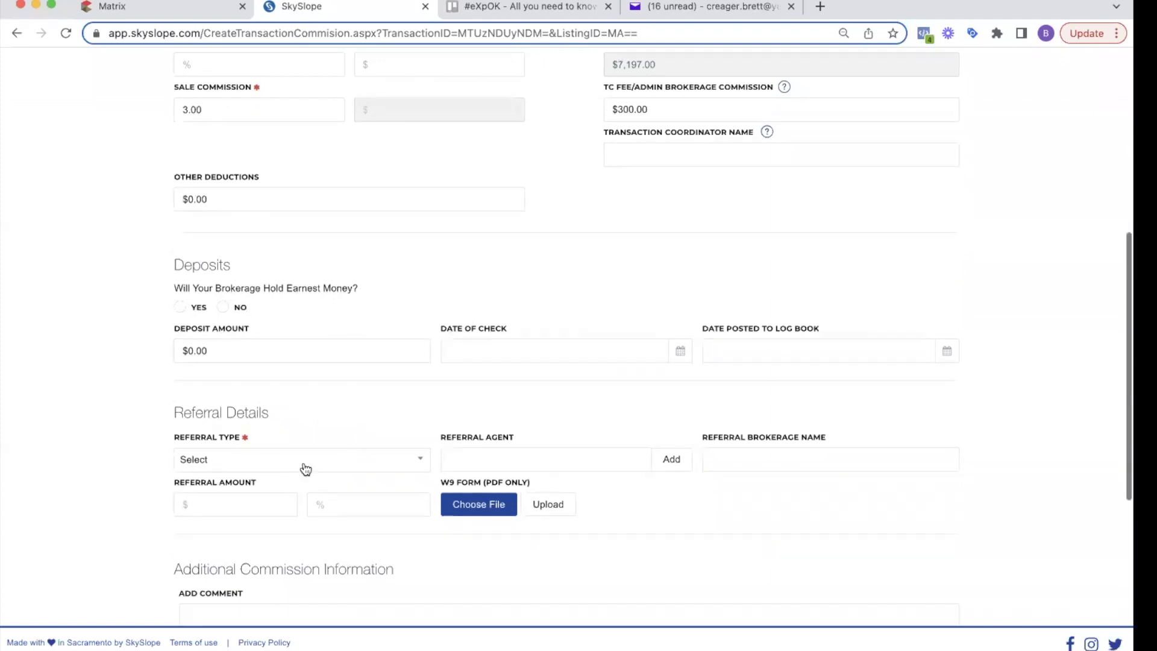
# Step: Set the referral type to No Referral
pyautogui.click(234, 460)
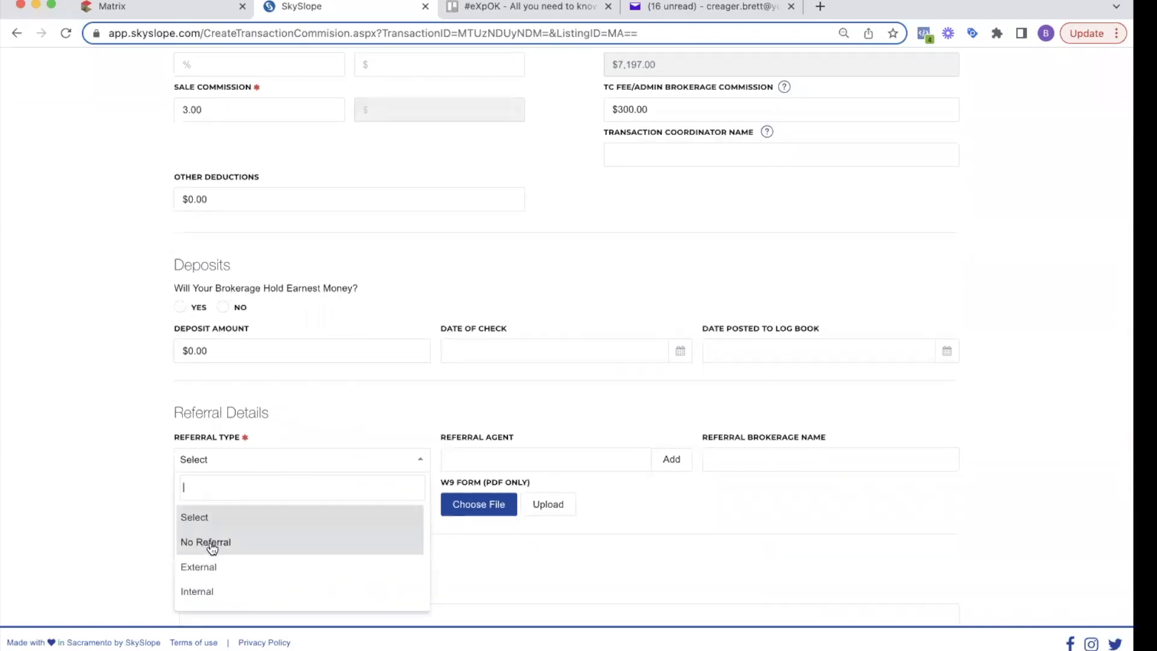
pyautogui.click(246, 542)
pyautogui.scroll(-5, 464, 354)
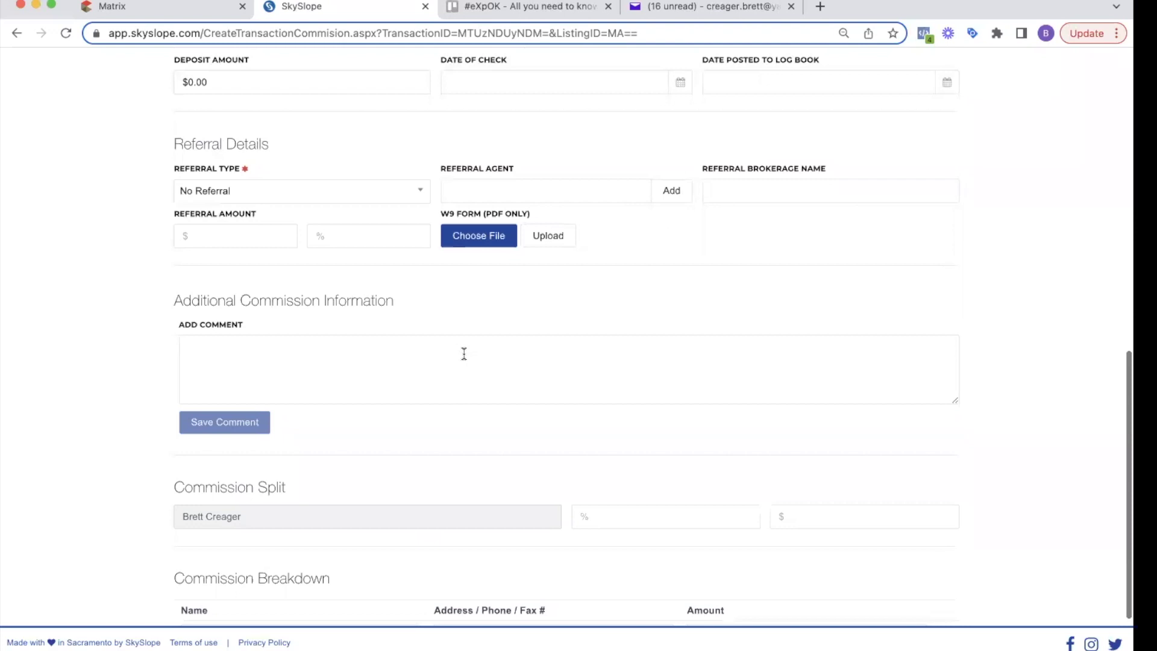
pyautogui.scroll(-2, 464, 353)
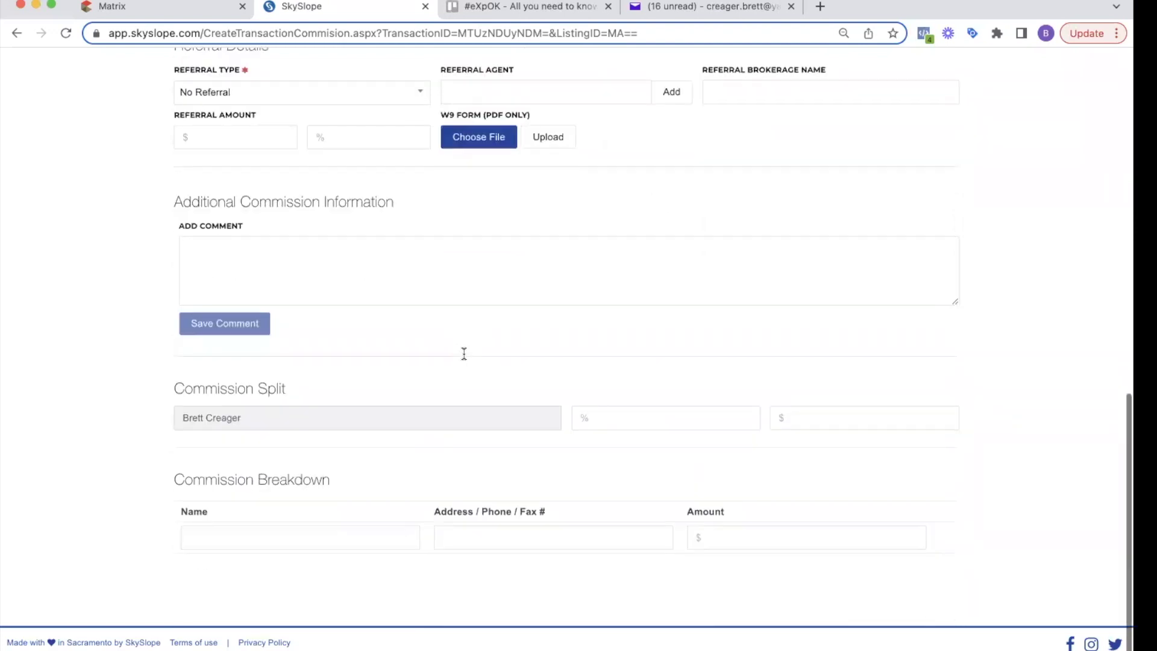
# Step: Draft a commission comment about charging the $300 fee and submit the commission details
pyautogui.click(432, 275)
pyautogui.write("i'm d")
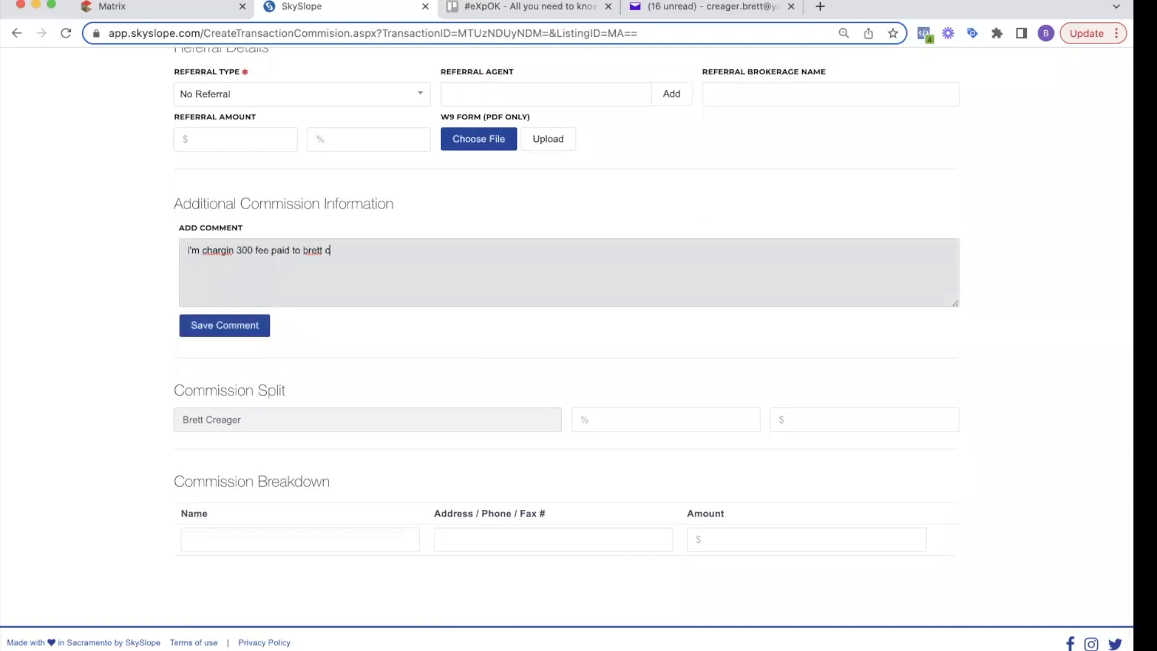
pyautogui.scroll(1, 377, 310)
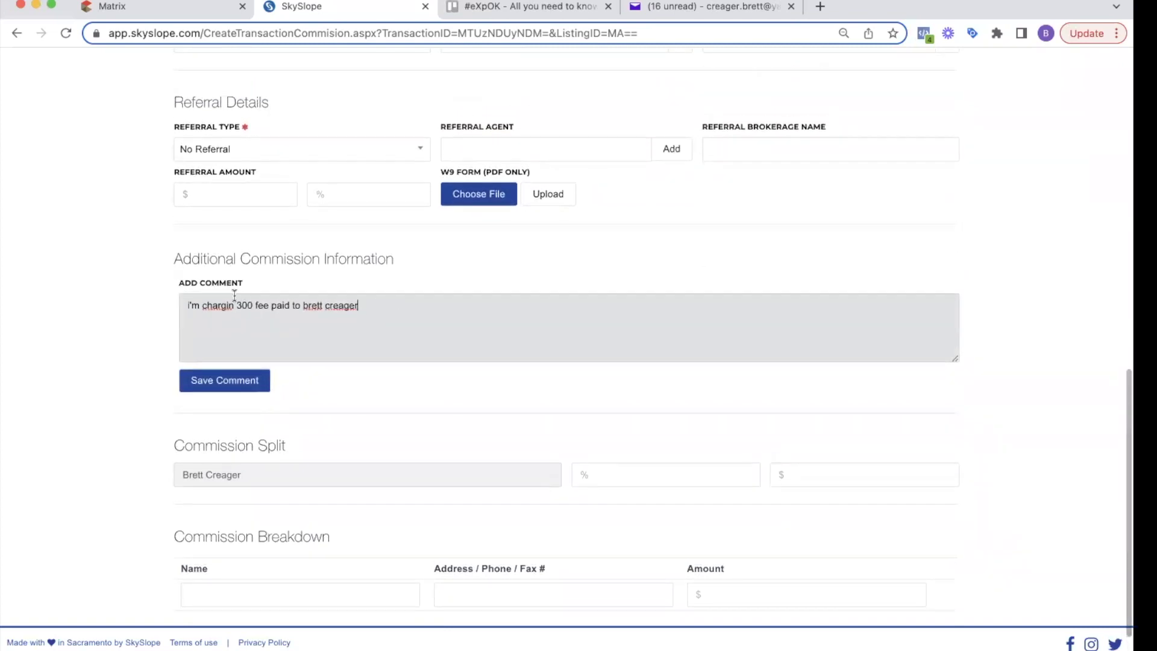
pyautogui.moveTo(235, 305); pyautogui.dragTo(202, 305)
pyautogui.write('charging')
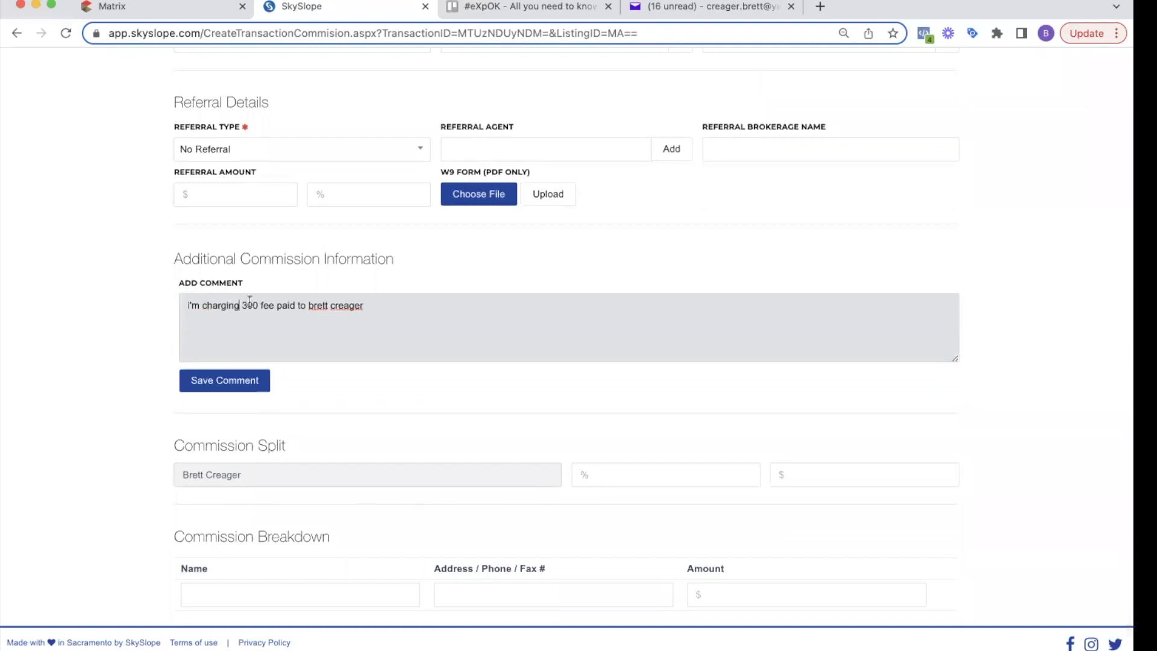
pyautogui.scroll(15, 406, 327)
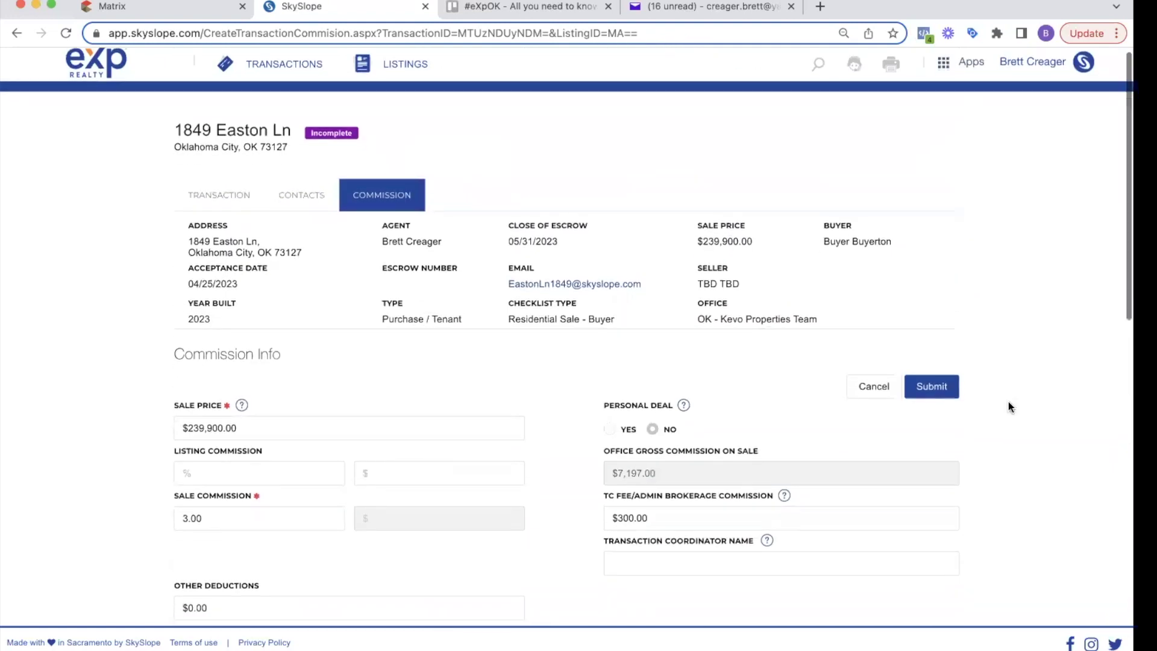
pyautogui.scroll(-5, 1008, 401)
pyautogui.scroll(6, 1007, 401)
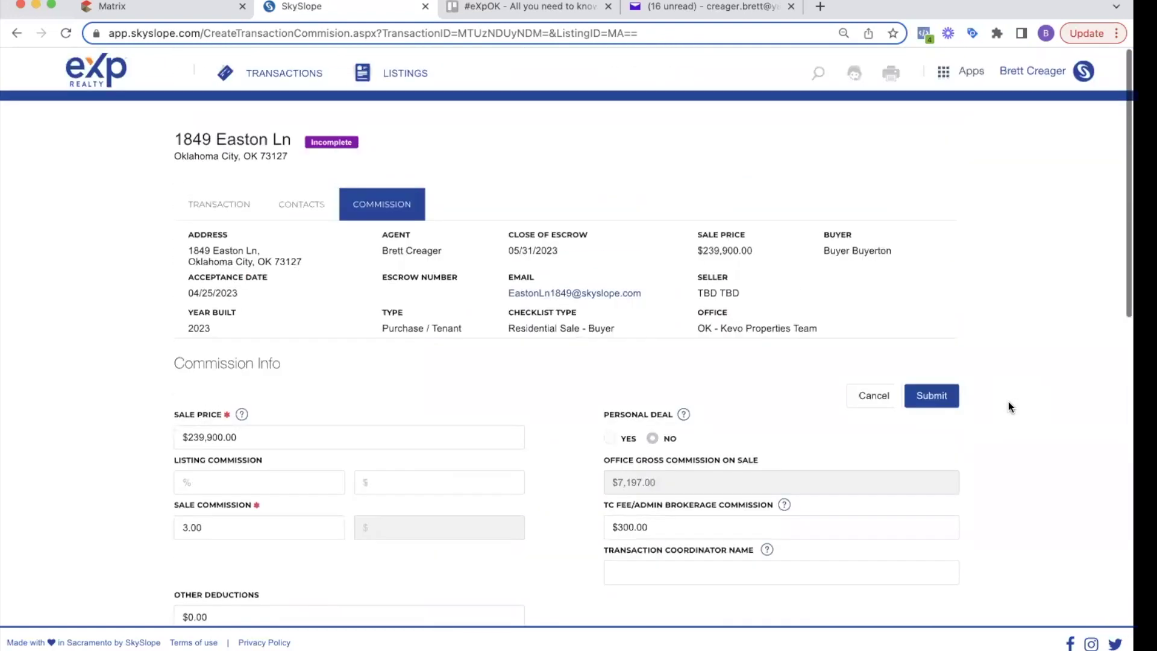
pyautogui.click(942, 398)
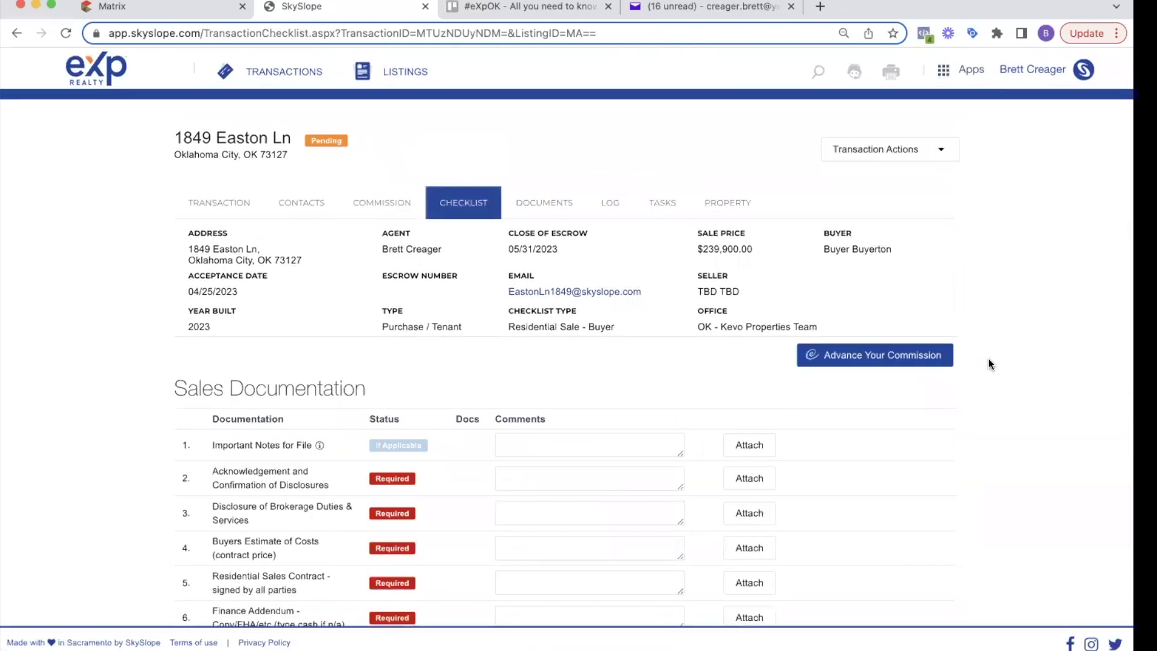
# Step: Scroll through the Sales Documentation part of the pending transaction checklist
pyautogui.scroll(-20, 486, 214)
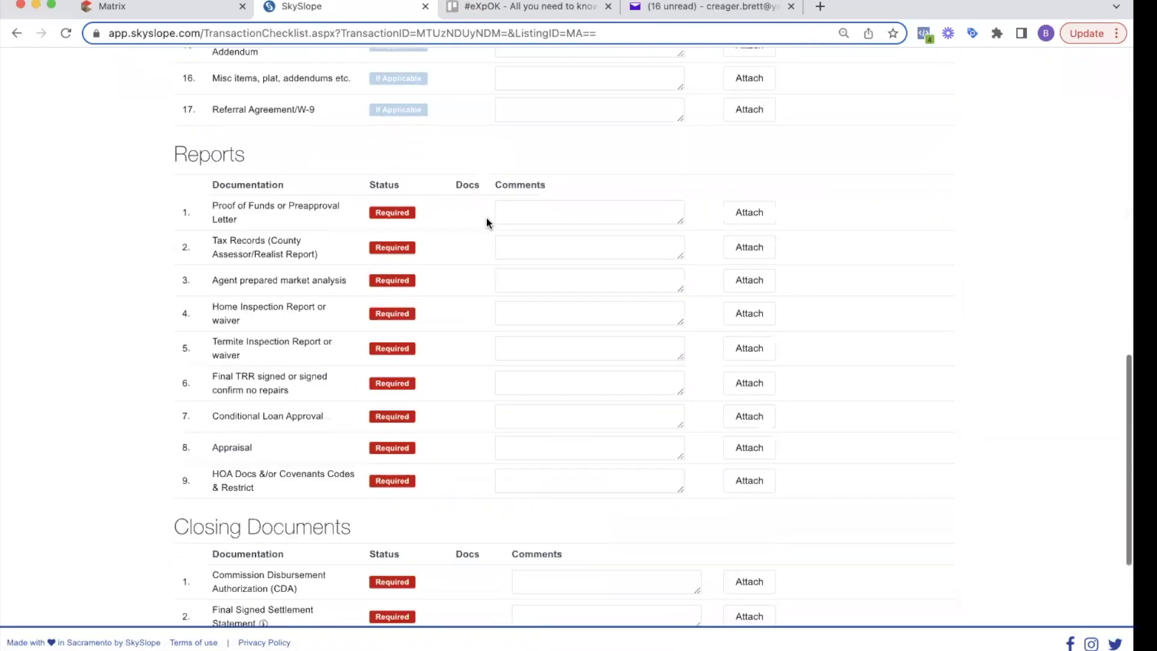
pyautogui.scroll(18, 486, 218)
pyautogui.scroll(1, 486, 223)
pyautogui.scroll(-4, 435, 181)
pyautogui.tripleClick(435, 178)
pyautogui.scroll(-3, 435, 174)
pyautogui.scroll(-8, 435, 172)
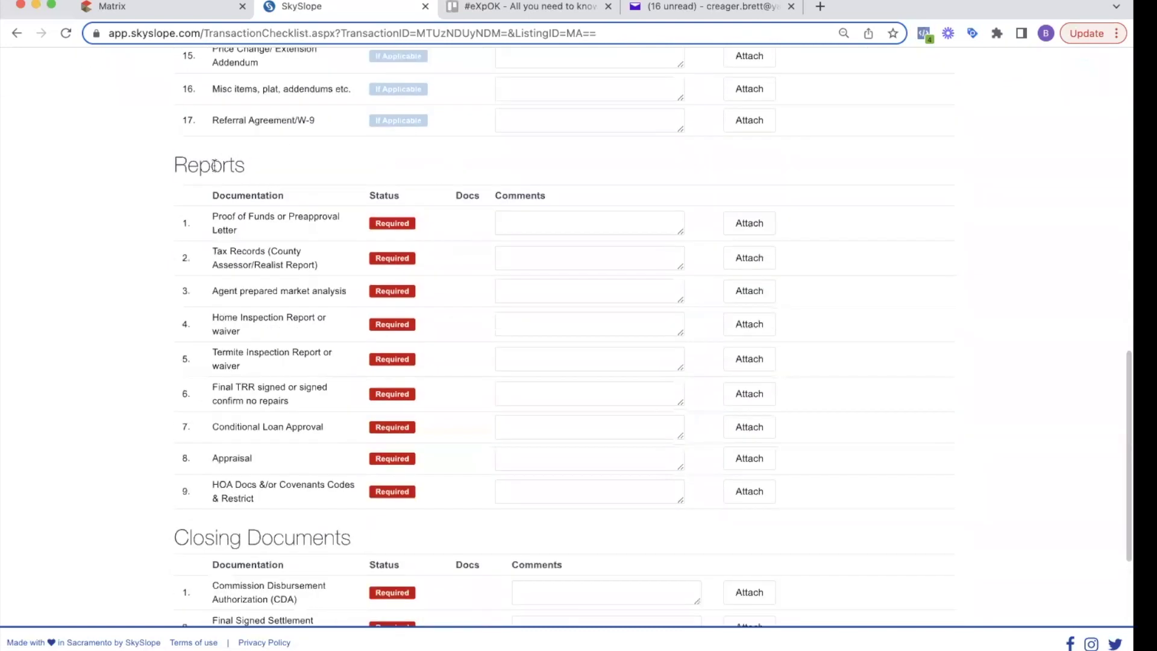
# Step: Point out the Reports and Closing Documents sections of the checklist
pyautogui.tripleClick(215, 165)
pyautogui.scroll(-2, 299, 442)
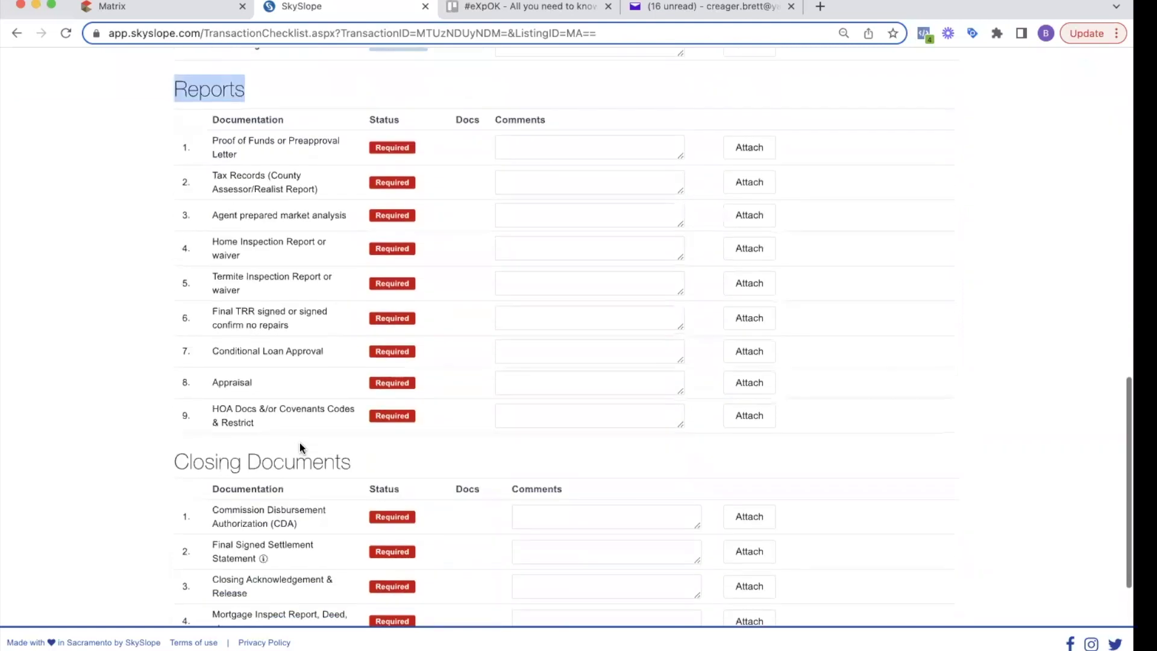
pyautogui.tripleClick(298, 460)
pyautogui.scroll(-4, 301, 446)
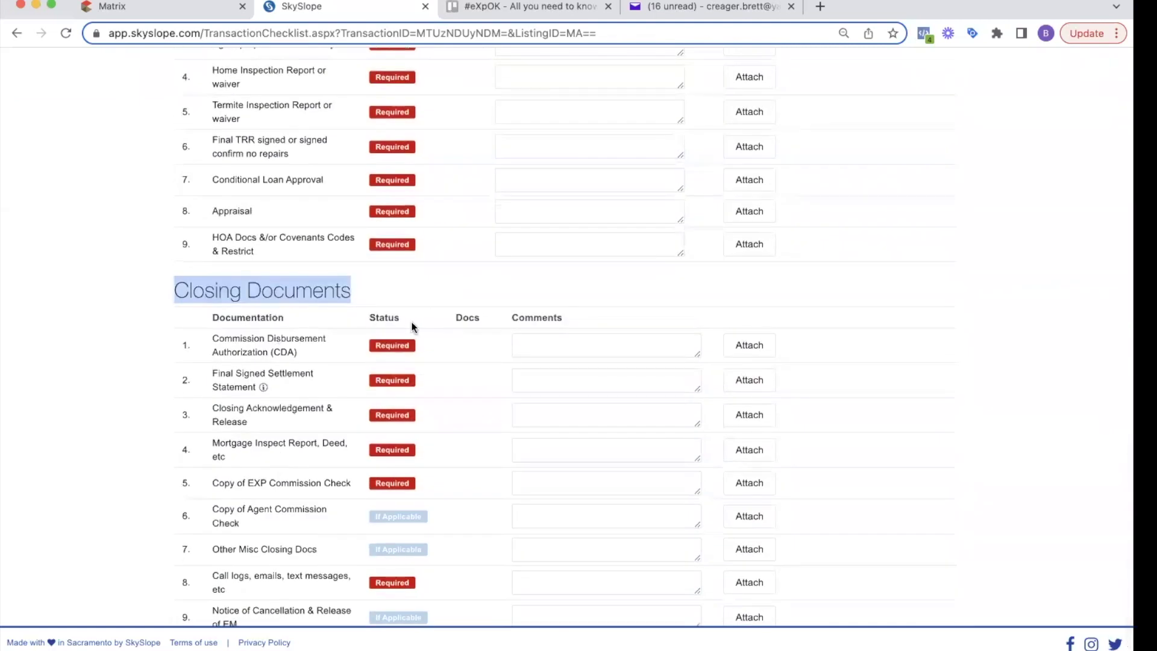
pyautogui.scroll(20, 413, 476)
pyautogui.scroll(-4, 302, 431)
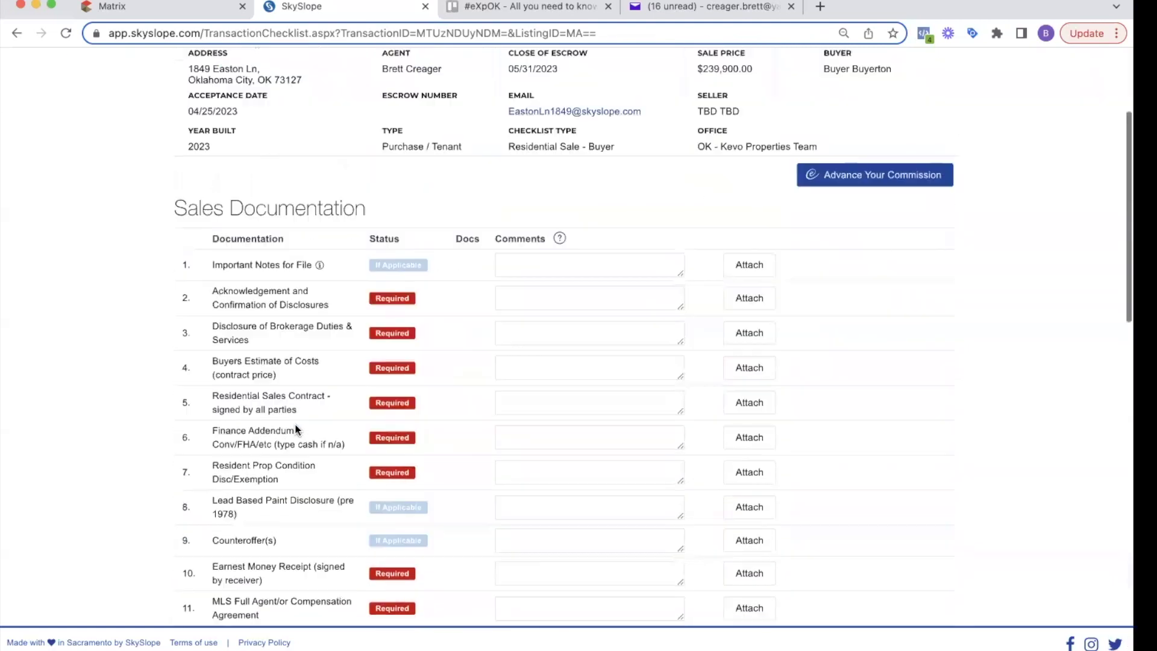
pyautogui.scroll(2, 109, 359)
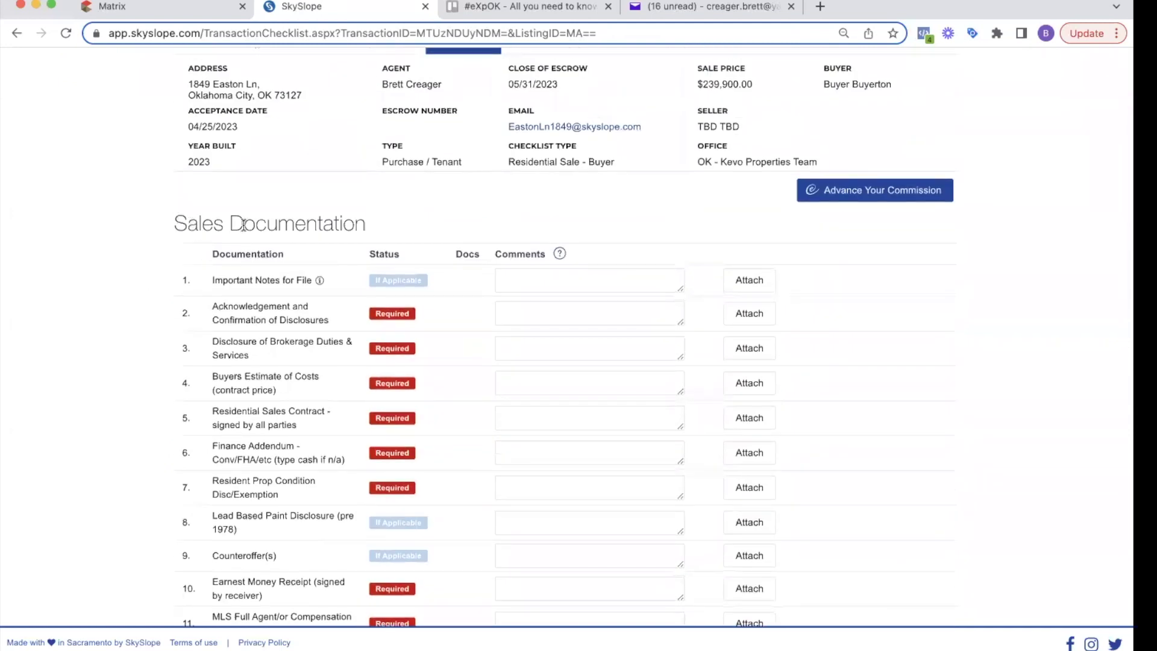
pyautogui.scroll(-3, 242, 225)
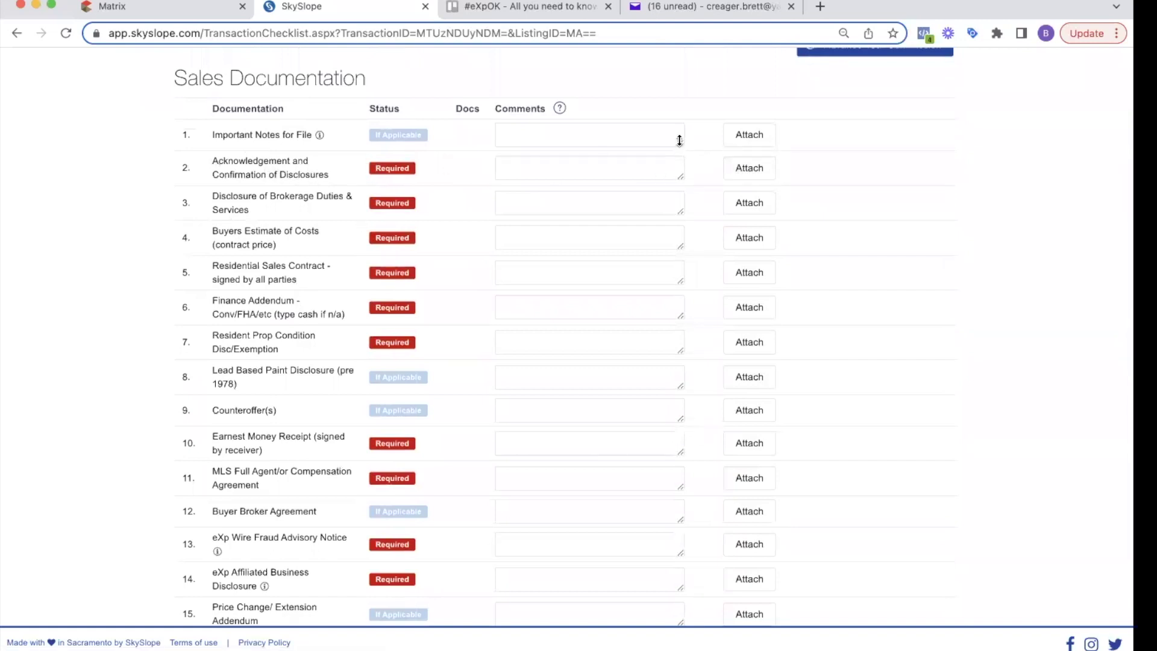
# Step: Start an attachment for Acknowledgement and Confirmation of Disclosures, then back out without assigning a file
pyautogui.click(749, 168)
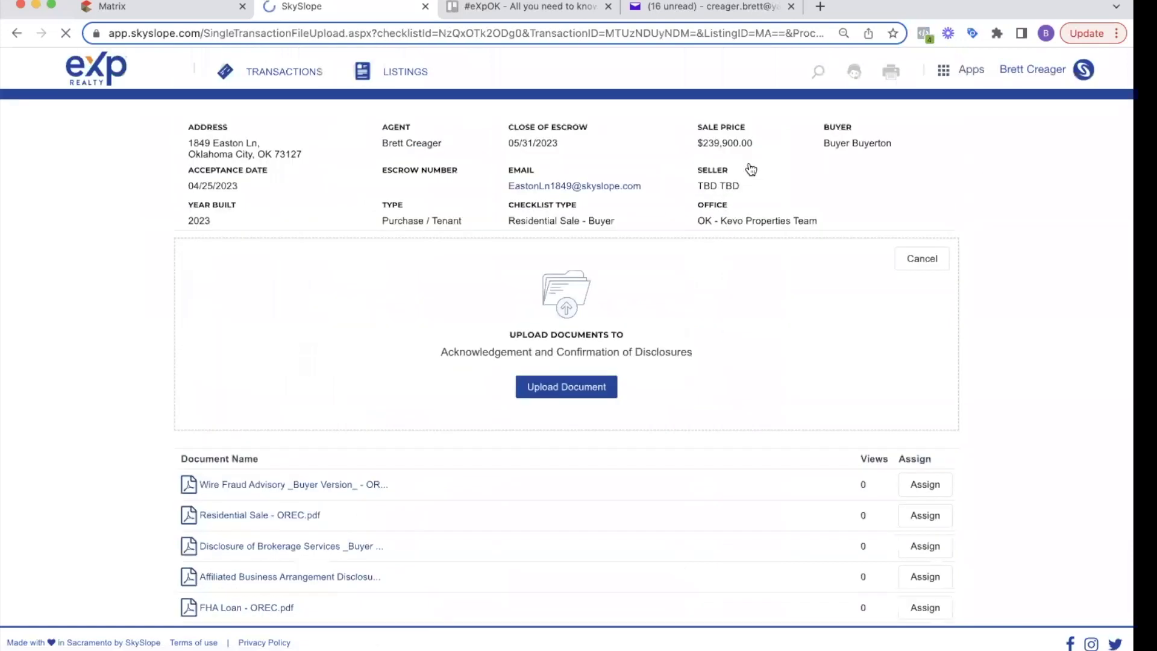
pyautogui.scroll(-2, 647, 311)
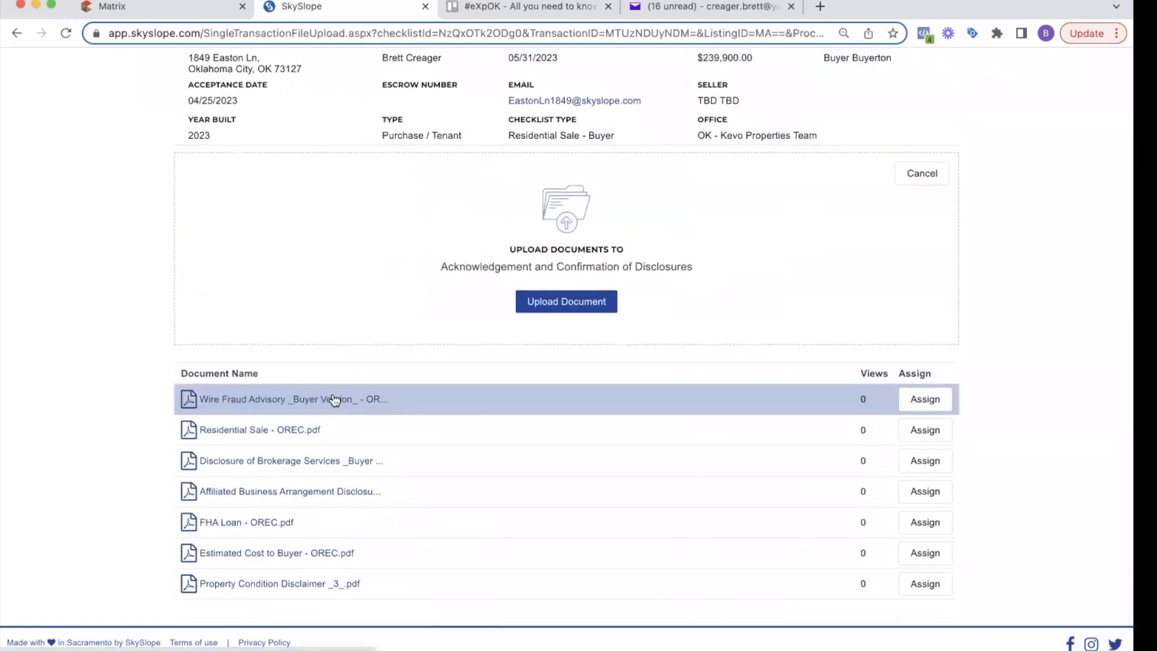
pyautogui.scroll(3, 305, 328)
pyautogui.scroll(-2, 809, 247)
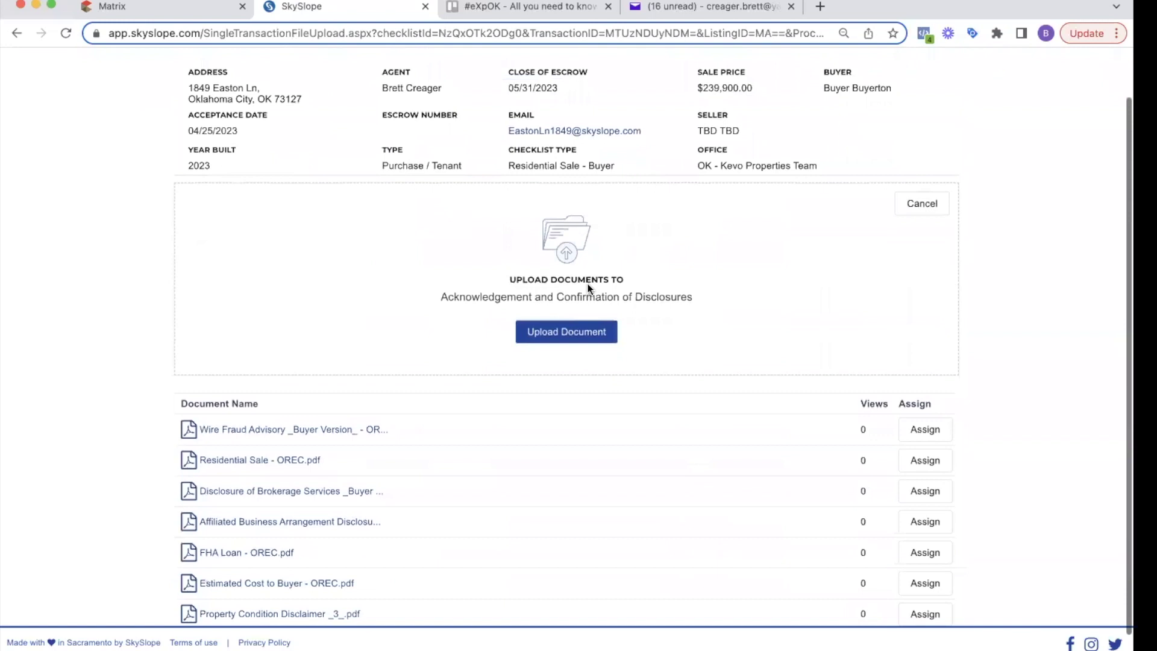
pyautogui.click(923, 206)
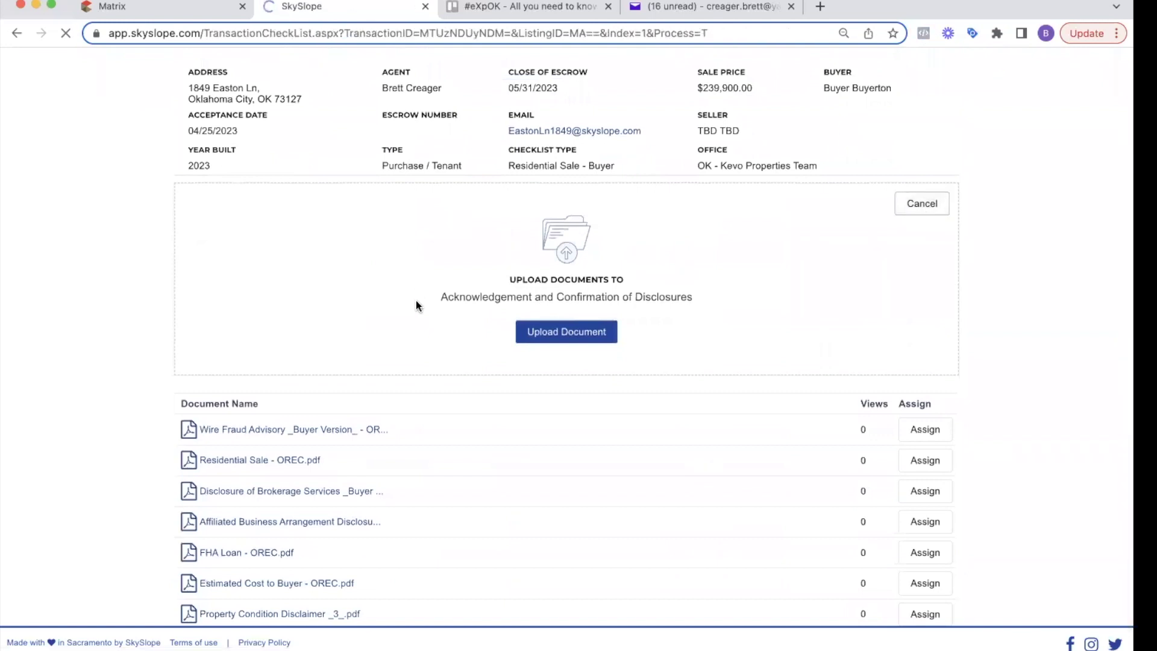
# Step: Assign the brokerage services disclosure and Estimated Cost to Buyer - OREC.pdf to their checklist items
pyautogui.tripleClick(283, 508)
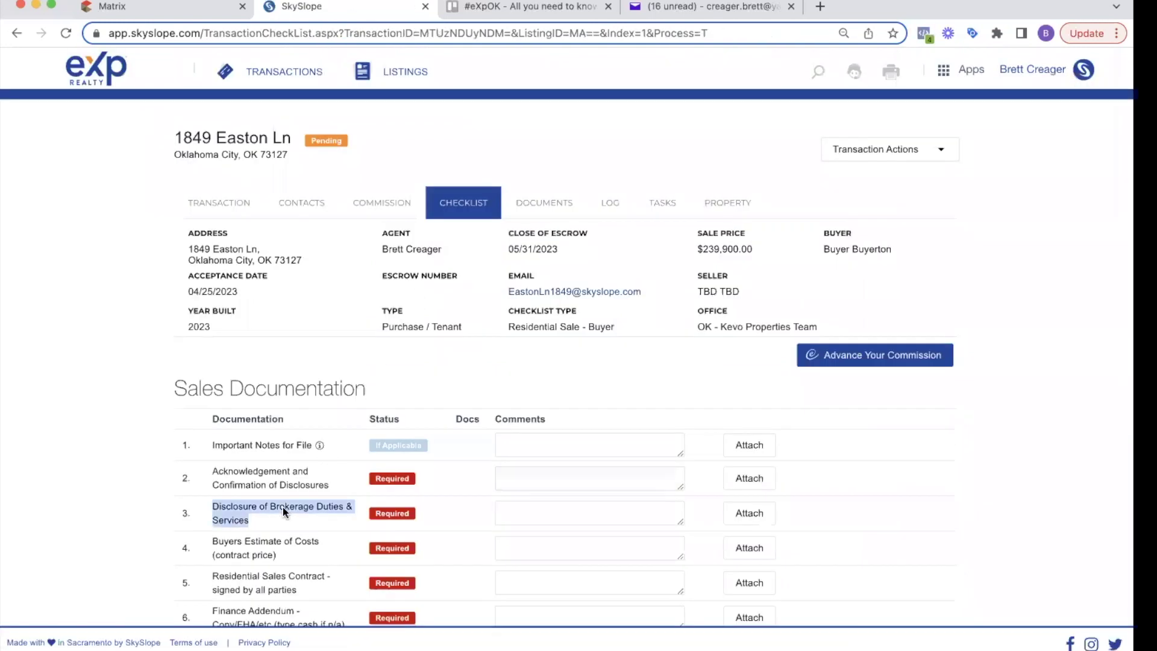
pyautogui.click(745, 516)
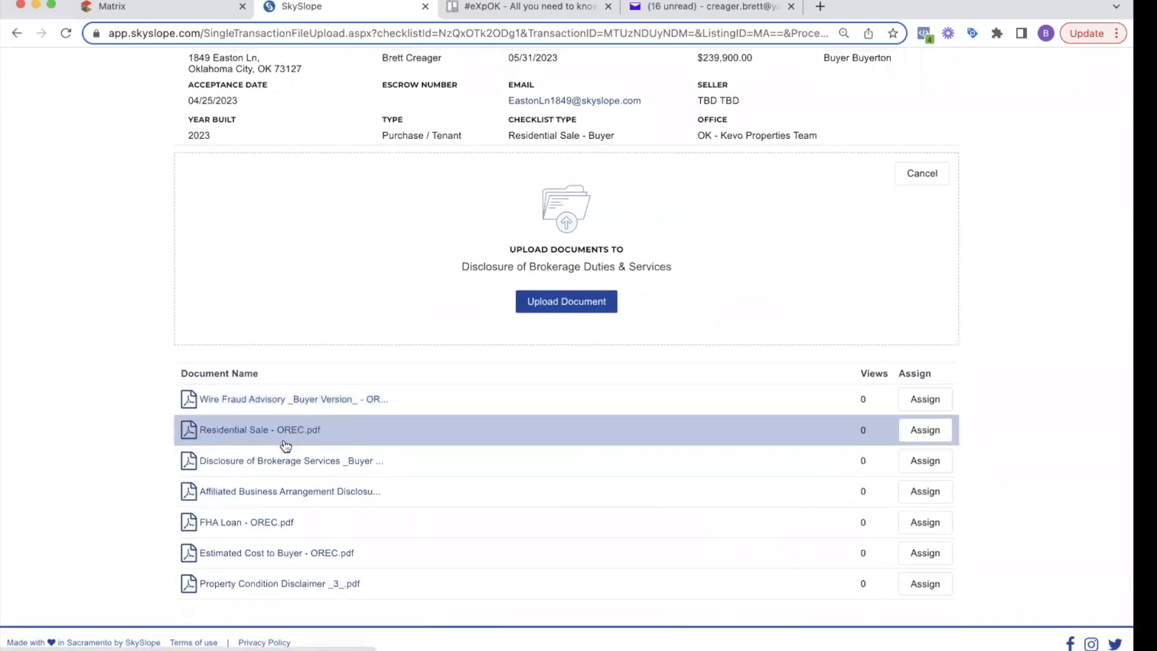
pyautogui.click(927, 461)
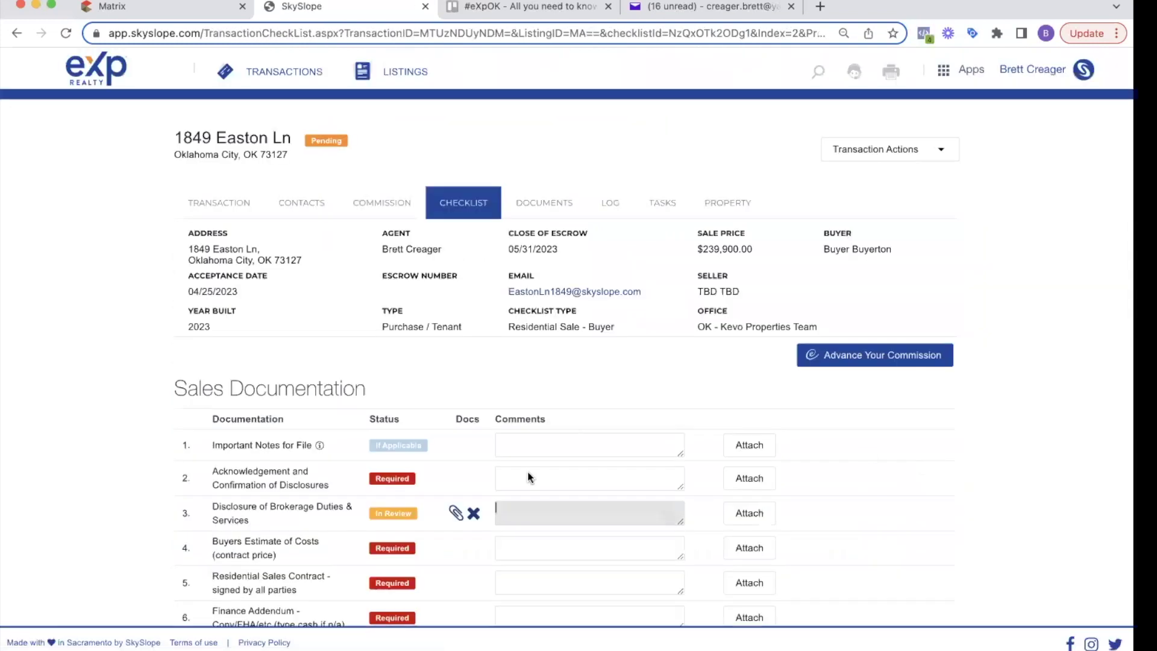
pyautogui.scroll(-1, 385, 516)
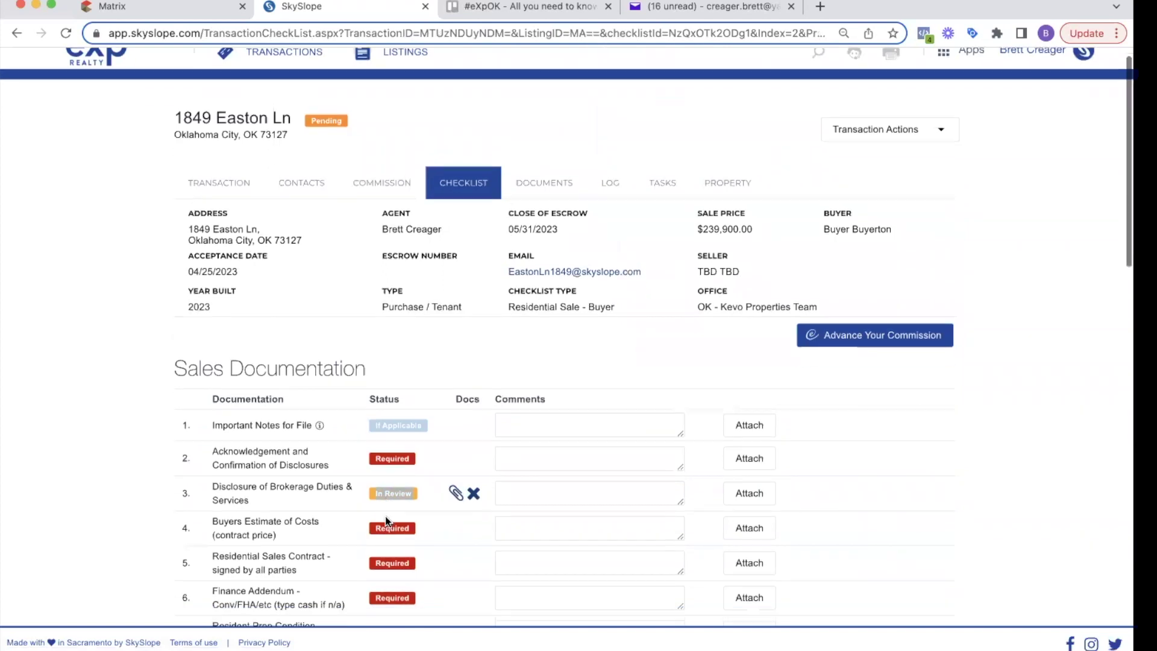
pyautogui.click(750, 527)
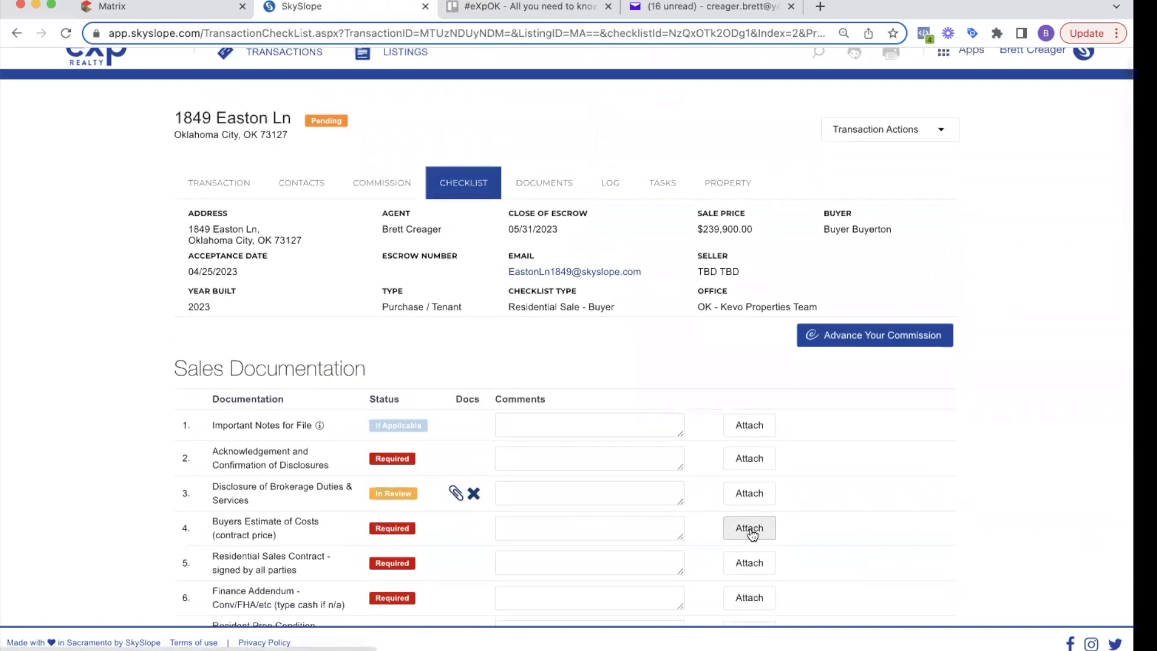
pyautogui.scroll(-3, 527, 524)
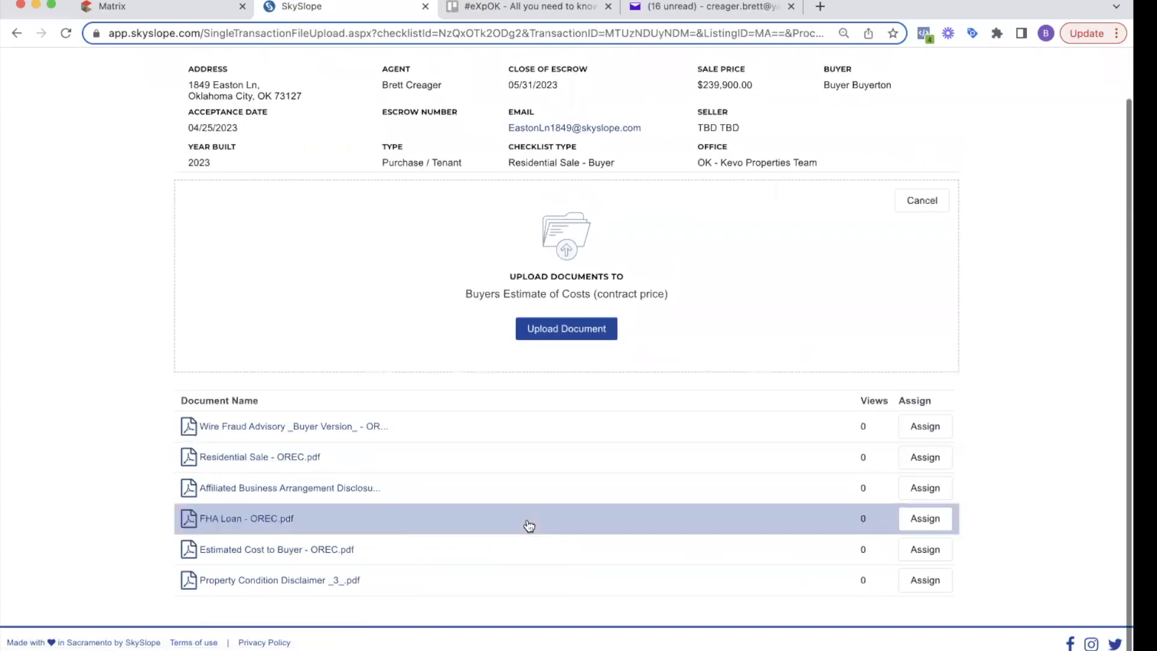
pyautogui.click(932, 549)
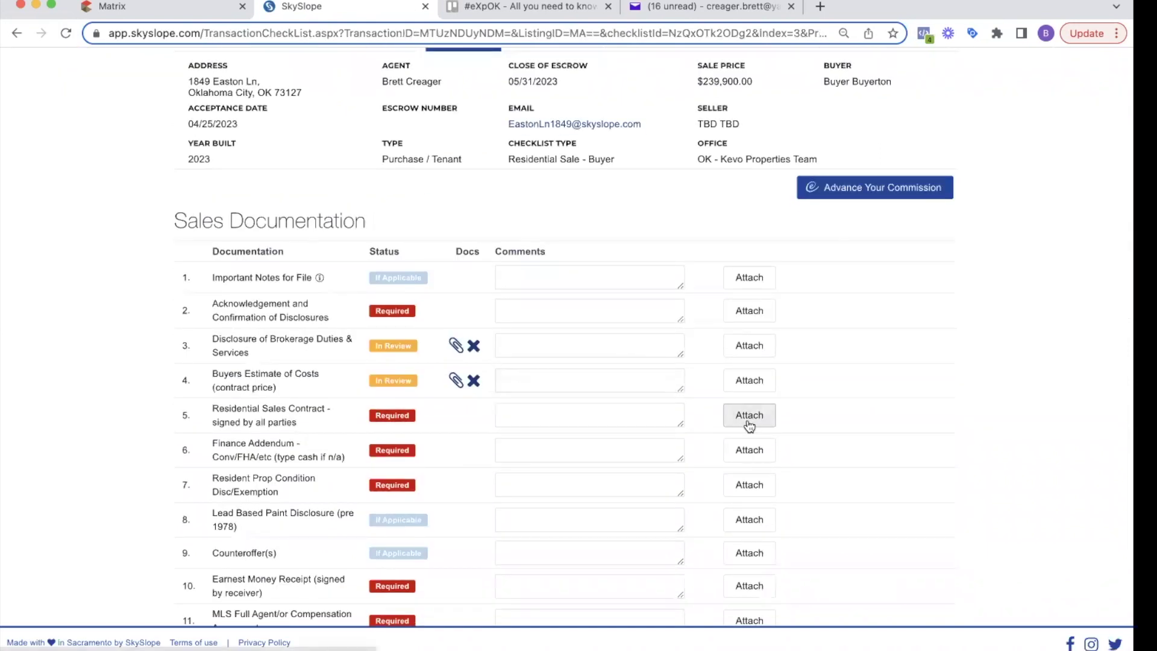
# Step: Assign Residential Sale, FHA Loan and Property Condition Disclaimer _3_ PDFs to their checklist items
pyautogui.click(749, 422)
pyautogui.scroll(-1, 747, 426)
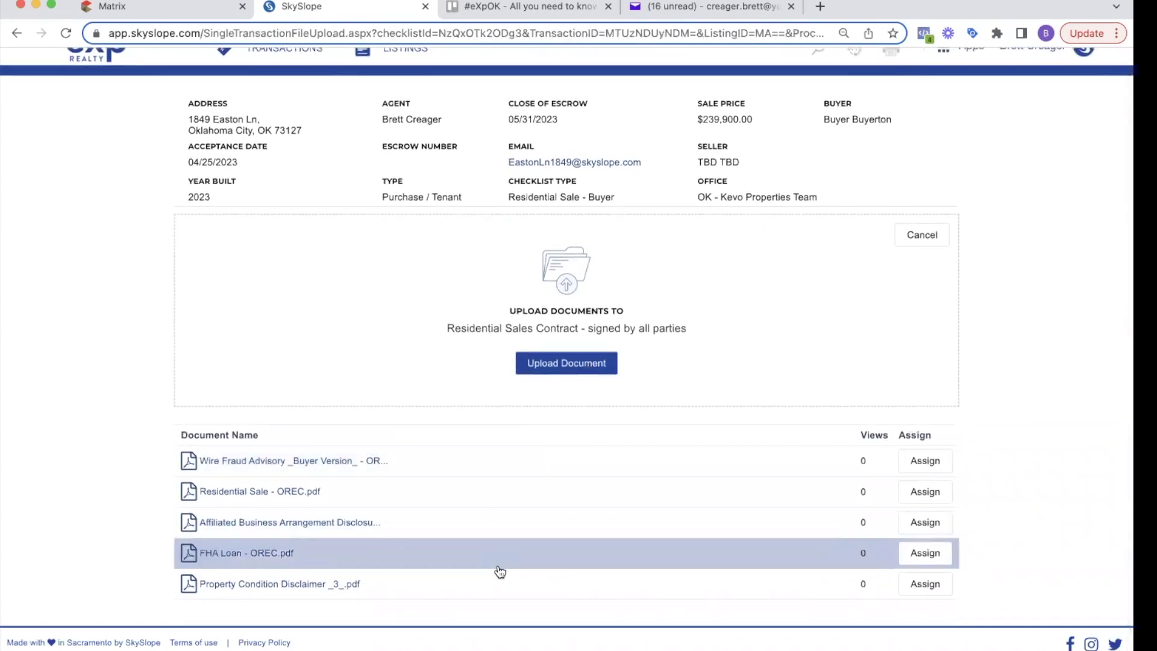
pyautogui.click(904, 491)
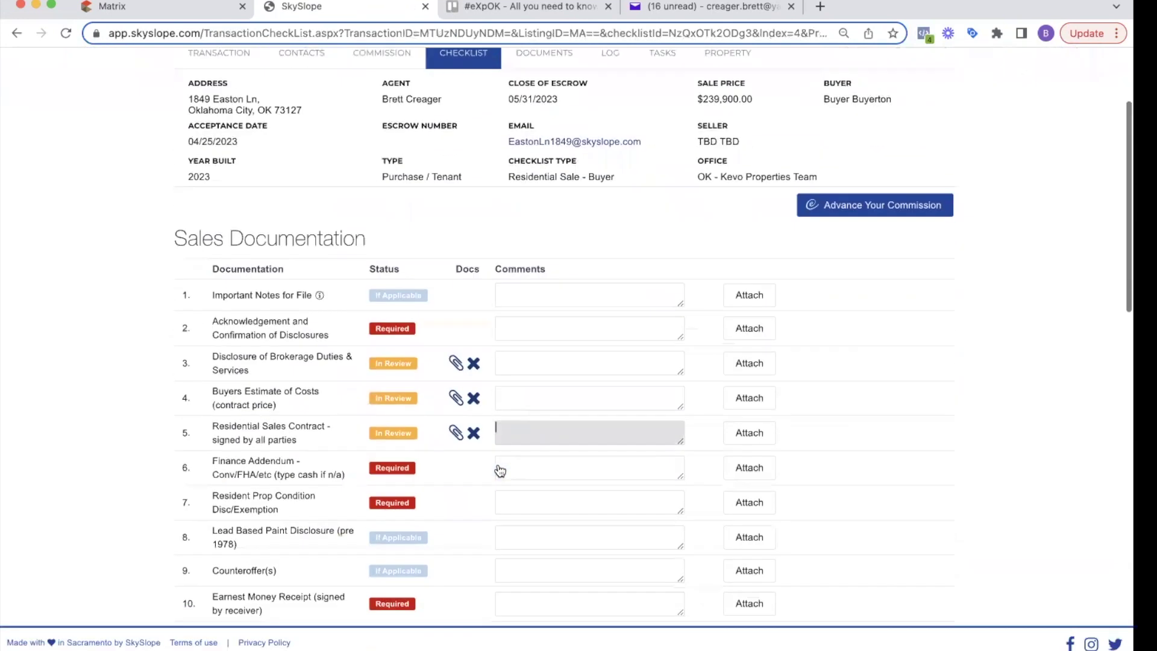
pyautogui.click(747, 470)
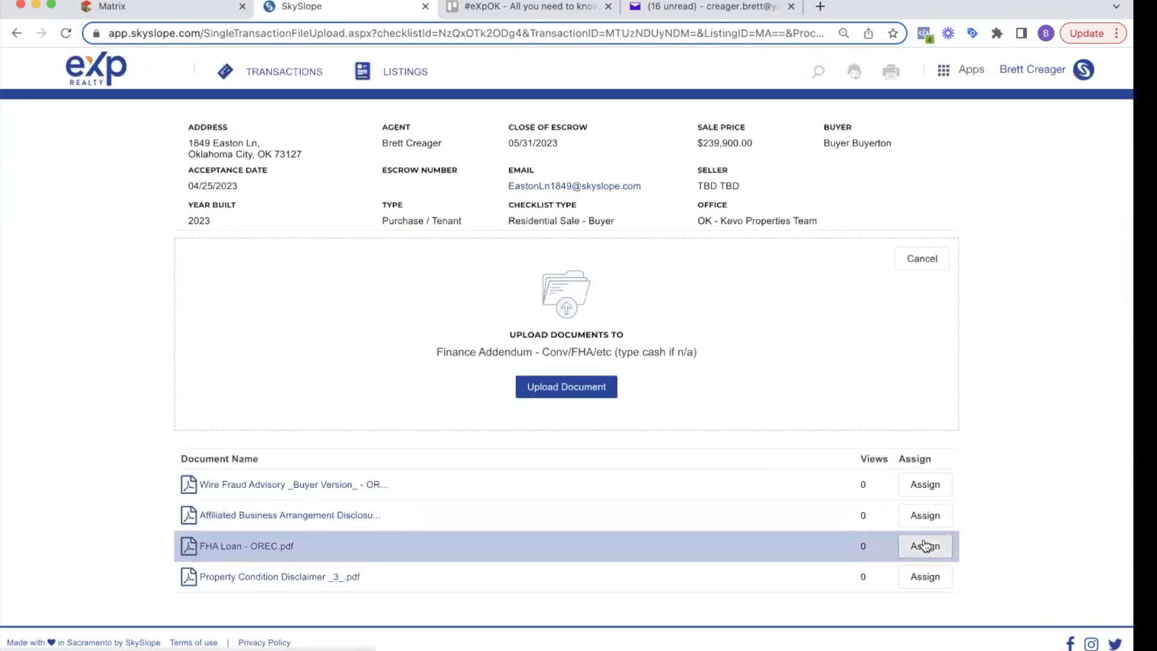
pyautogui.click(925, 546)
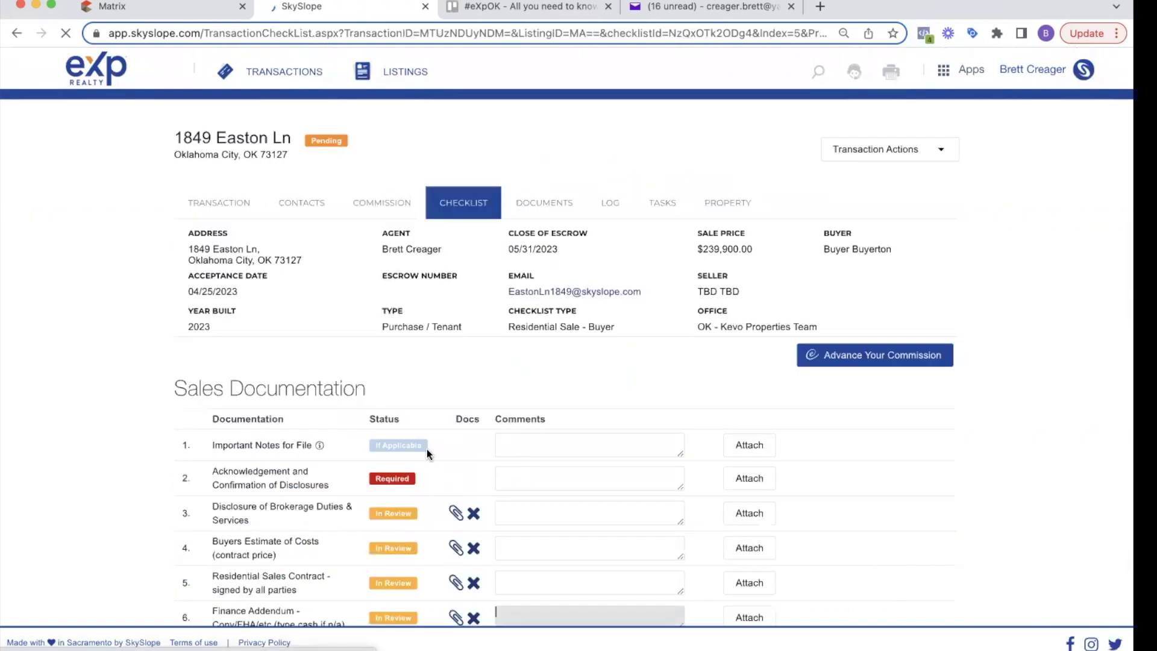
pyautogui.scroll(-3, 427, 453)
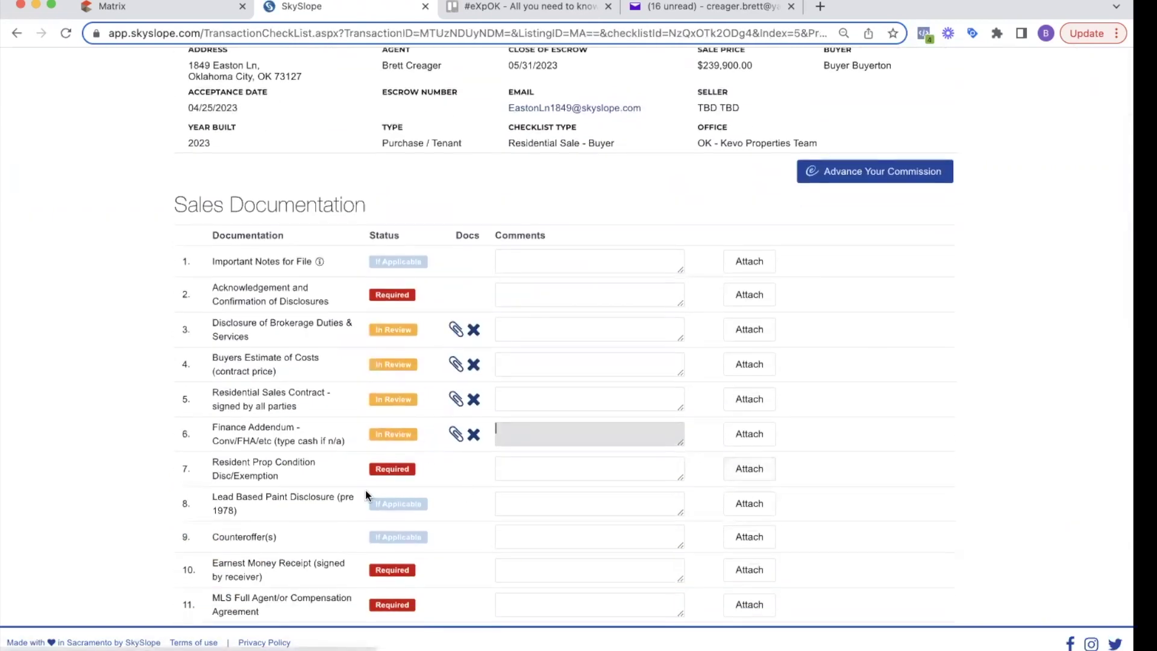
pyautogui.click(726, 477)
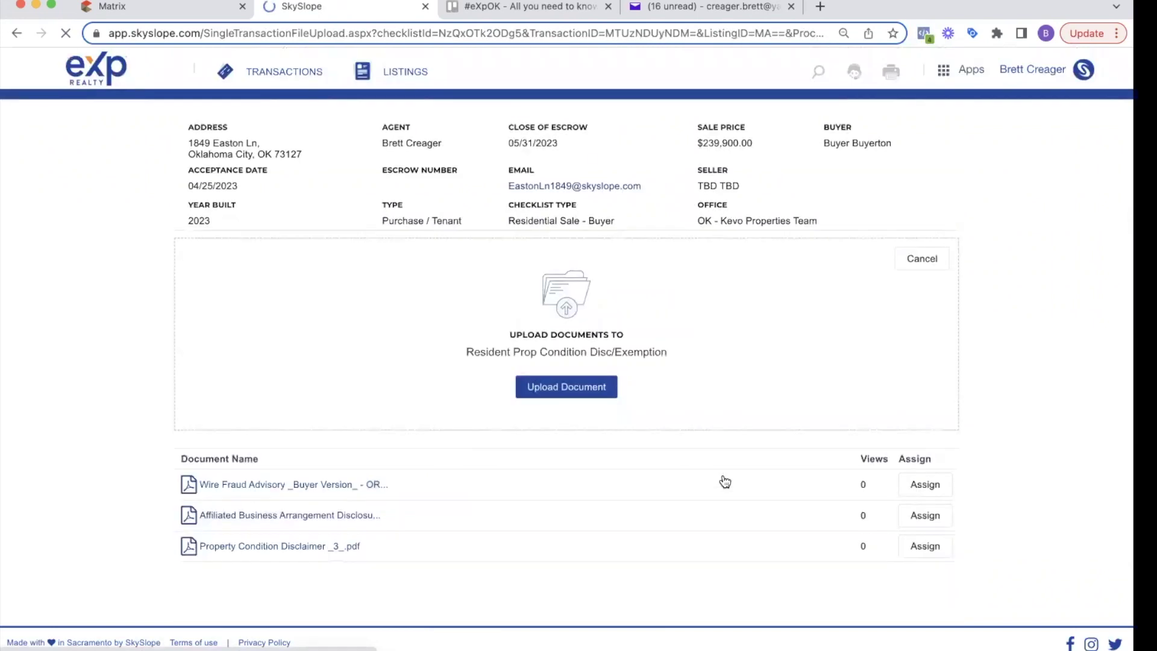
pyautogui.click(926, 546)
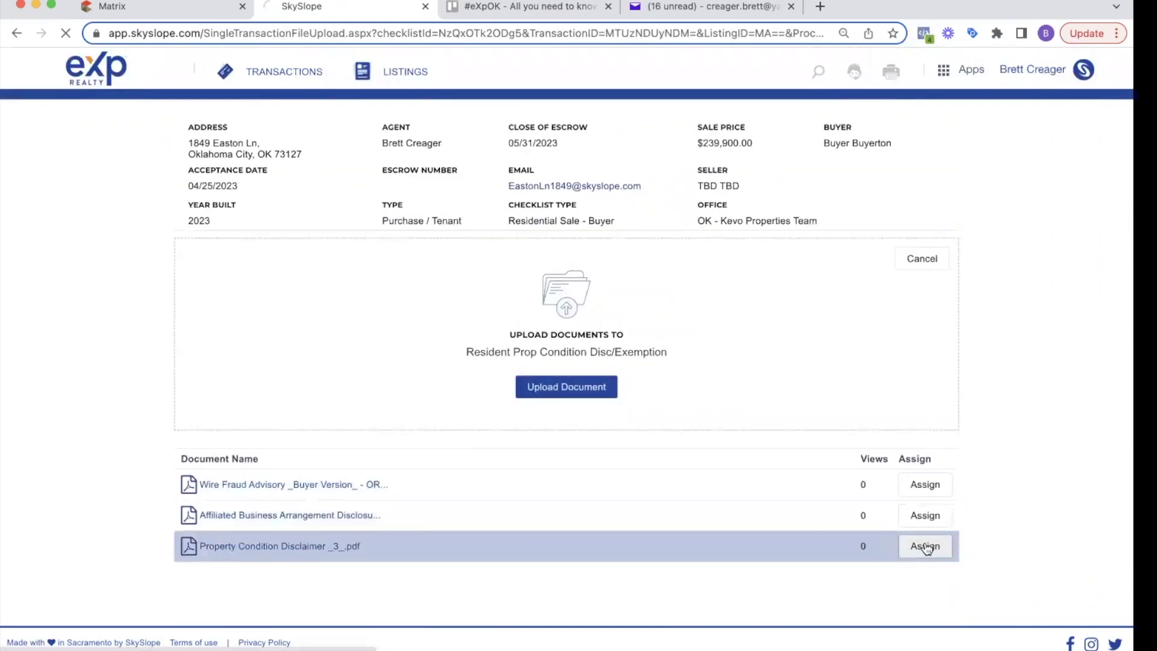
# Step: Start attaching documents to eXp Wire Fraud Advisory Notice and eXp Affiliated Business Disclosure
pyautogui.scroll(-5, 547, 477)
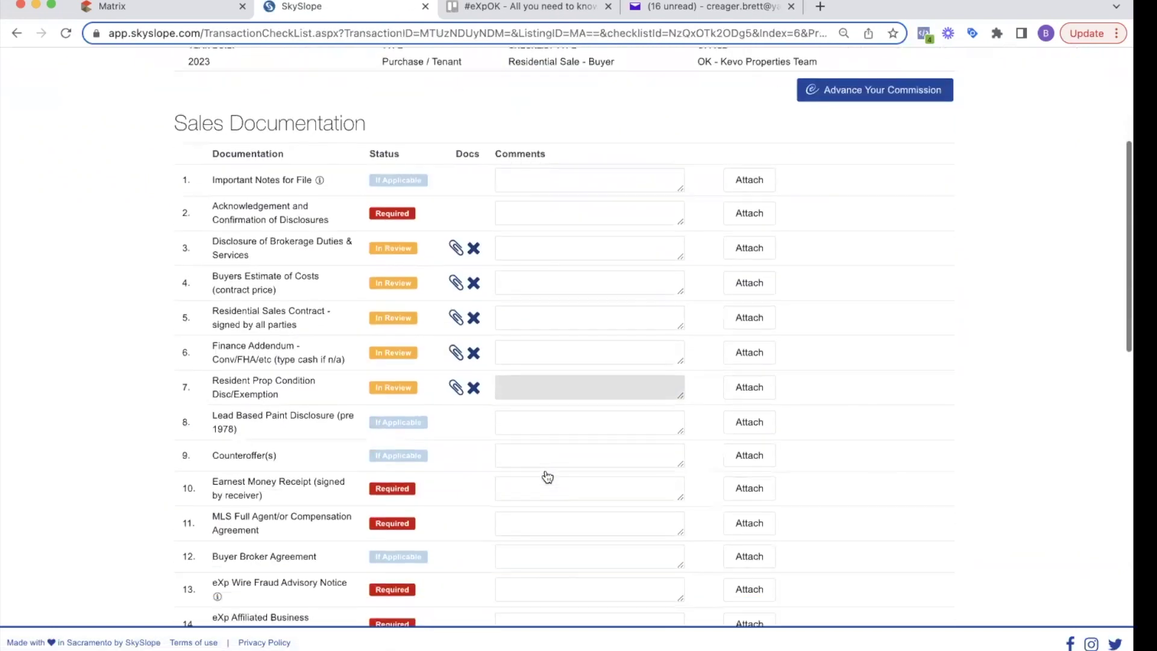
pyautogui.scroll(-3, 537, 472)
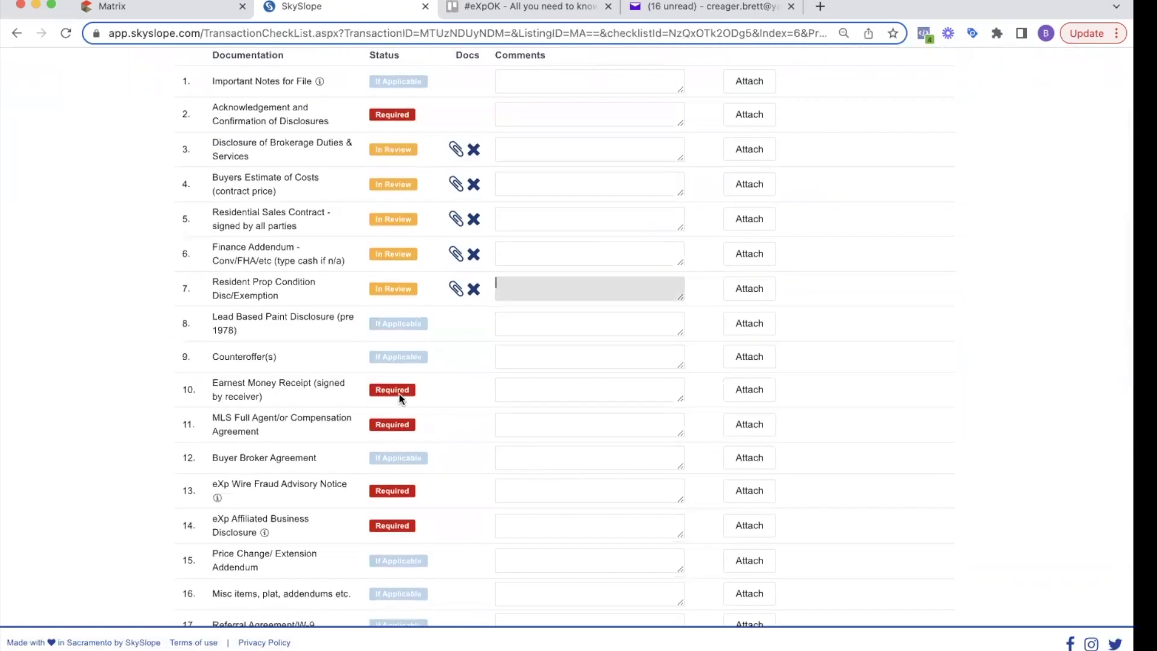
pyautogui.scroll(-1, 394, 416)
pyautogui.click(741, 461)
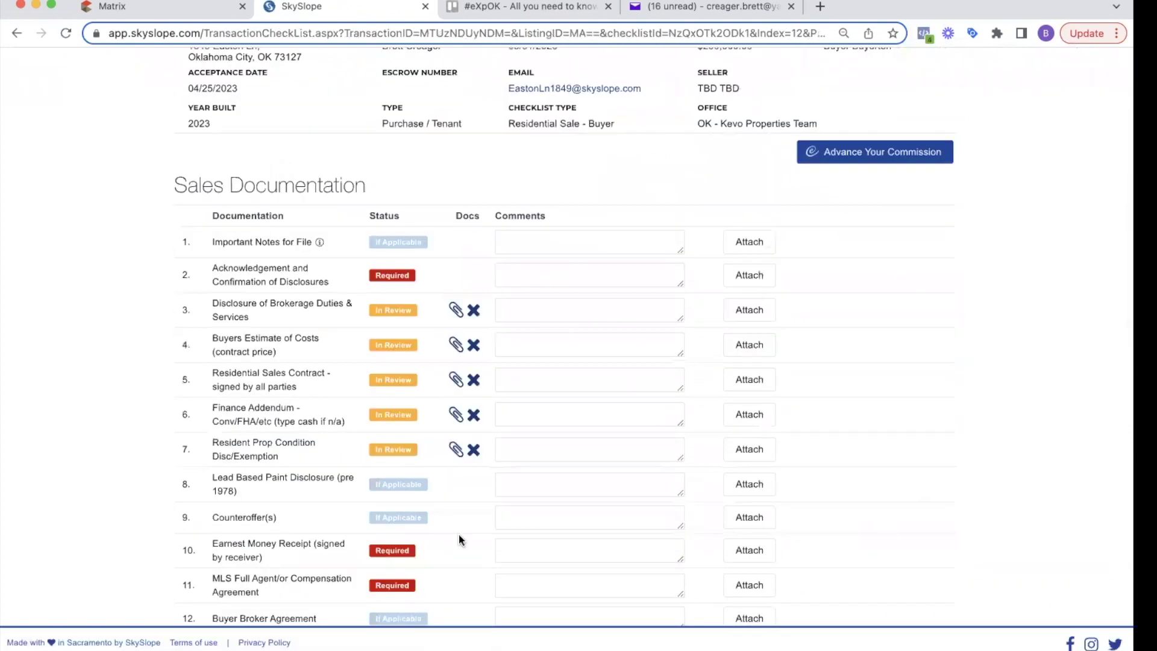
pyautogui.tripleClick(314, 293)
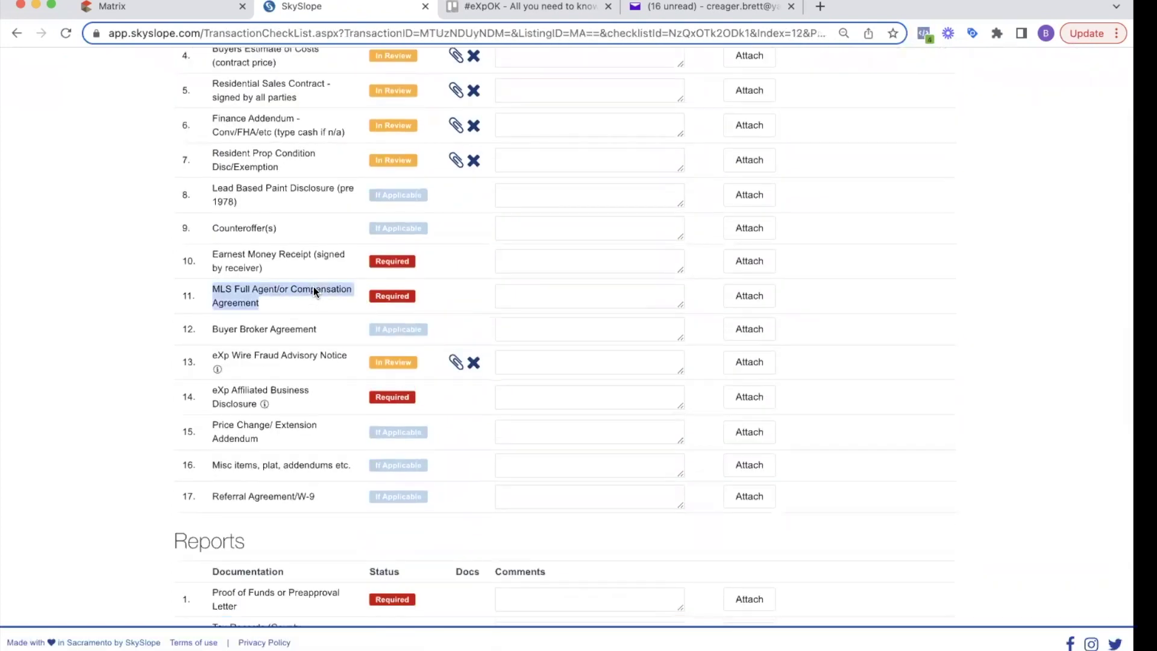
pyautogui.click(314, 292)
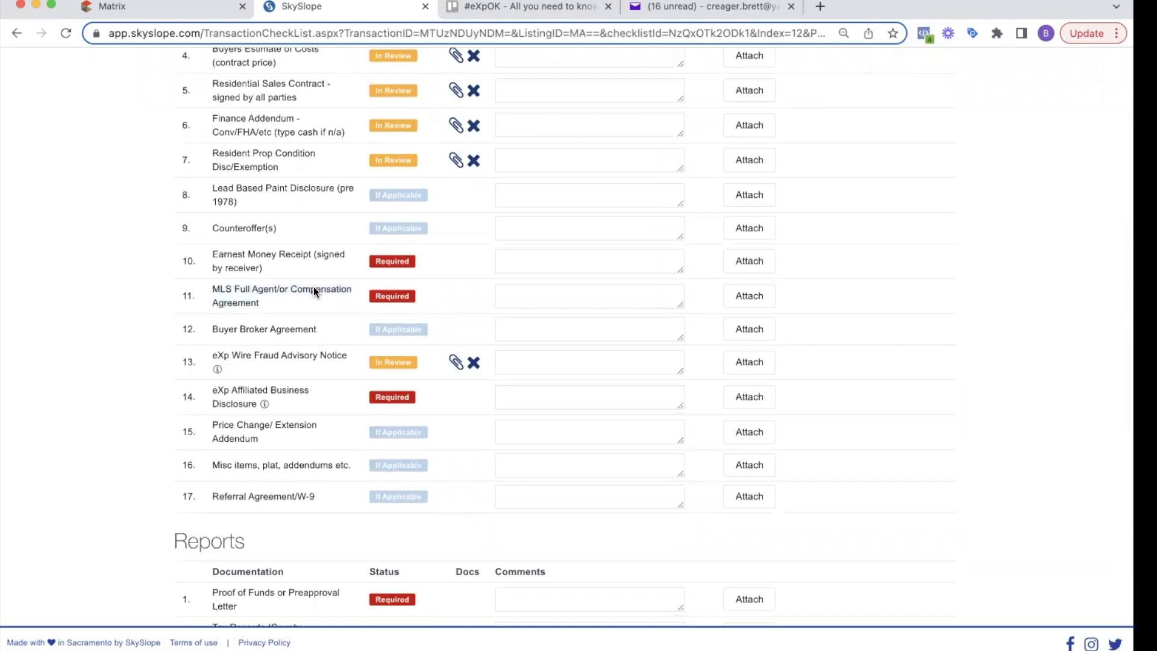
pyautogui.click(749, 402)
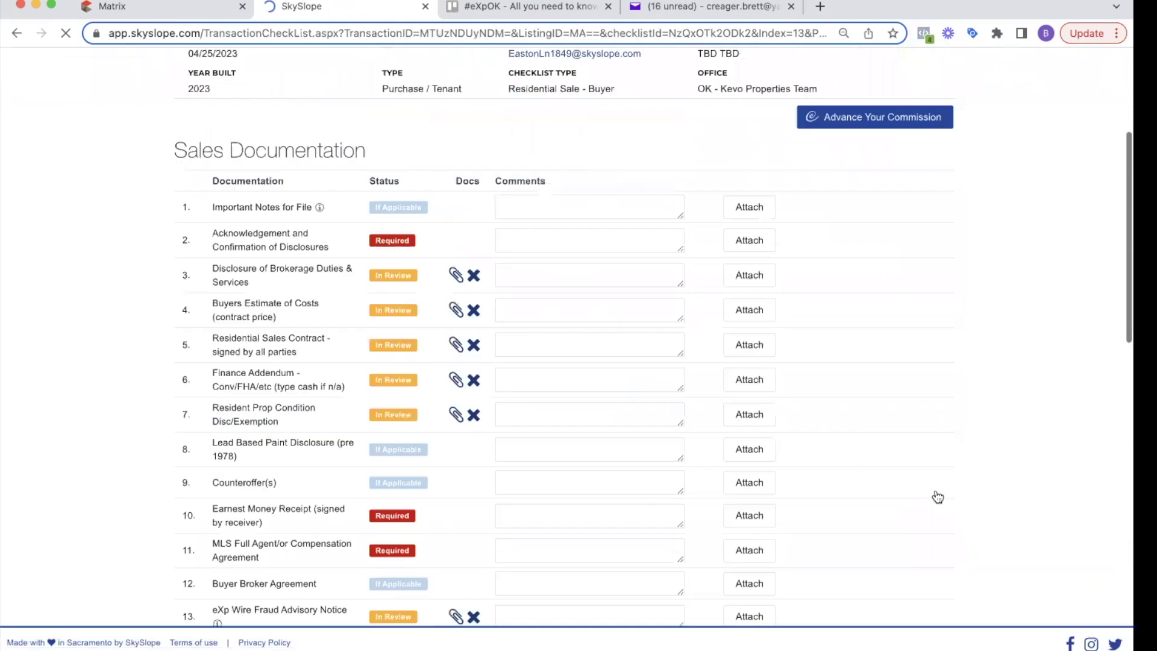
pyautogui.scroll(-3, 765, 317)
pyautogui.scroll(5, 765, 317)
pyautogui.scroll(1, 345, 516)
pyautogui.scroll(-2, 279, 320)
pyautogui.scroll(-1, 421, 469)
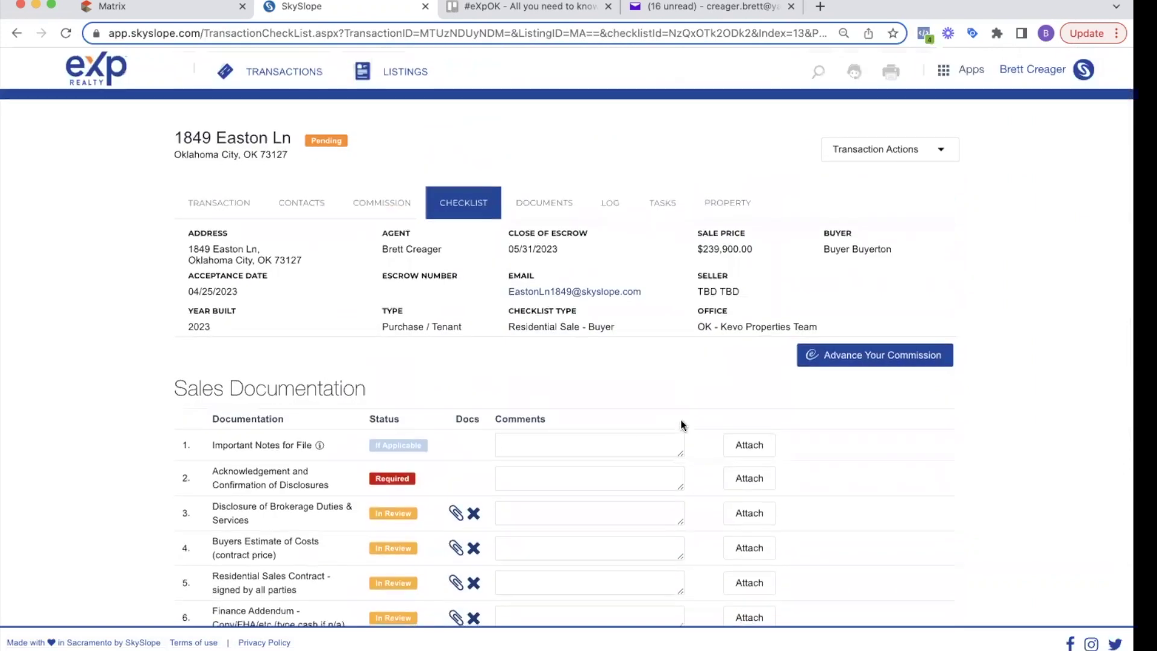
# Step: Review the In Review items, pointing out Sales Documentation and Disclosure of Brokerage Duties & Services
pyautogui.scroll(-4, 682, 426)
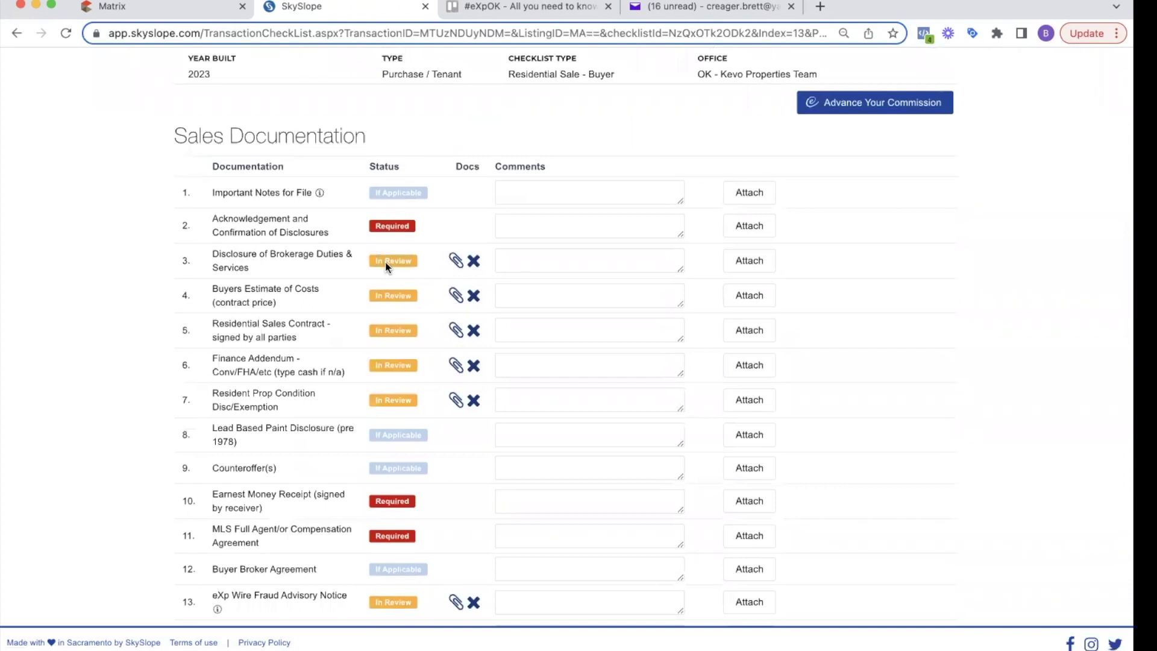
pyautogui.scroll(4, 386, 267)
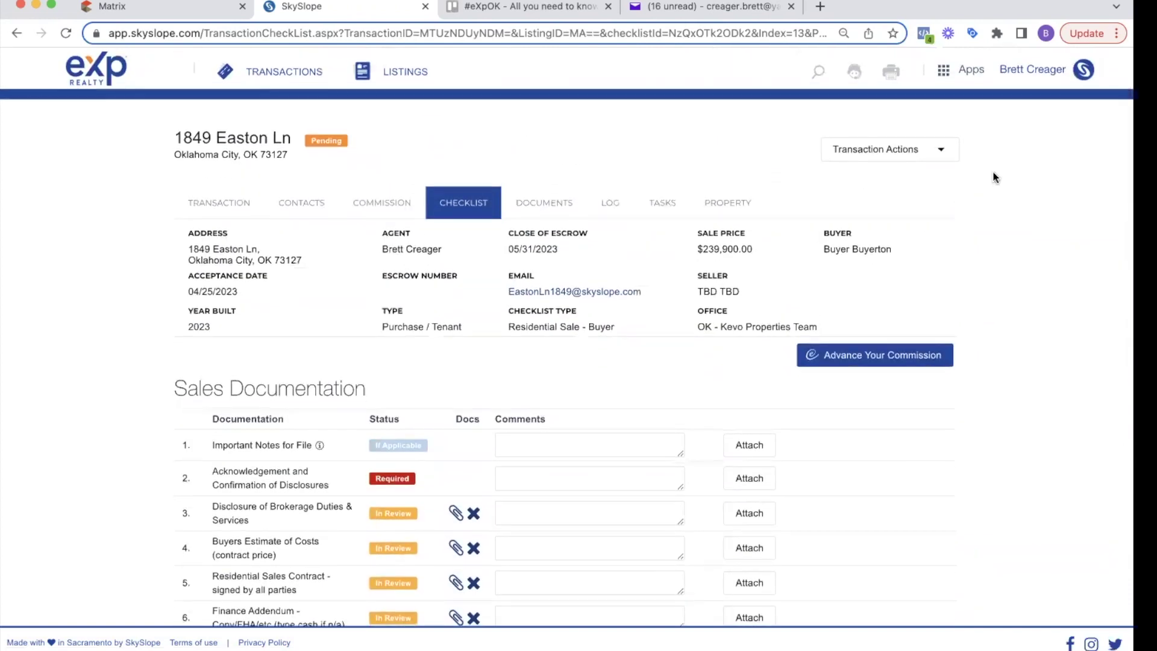
pyautogui.scroll(-3, 785, 295)
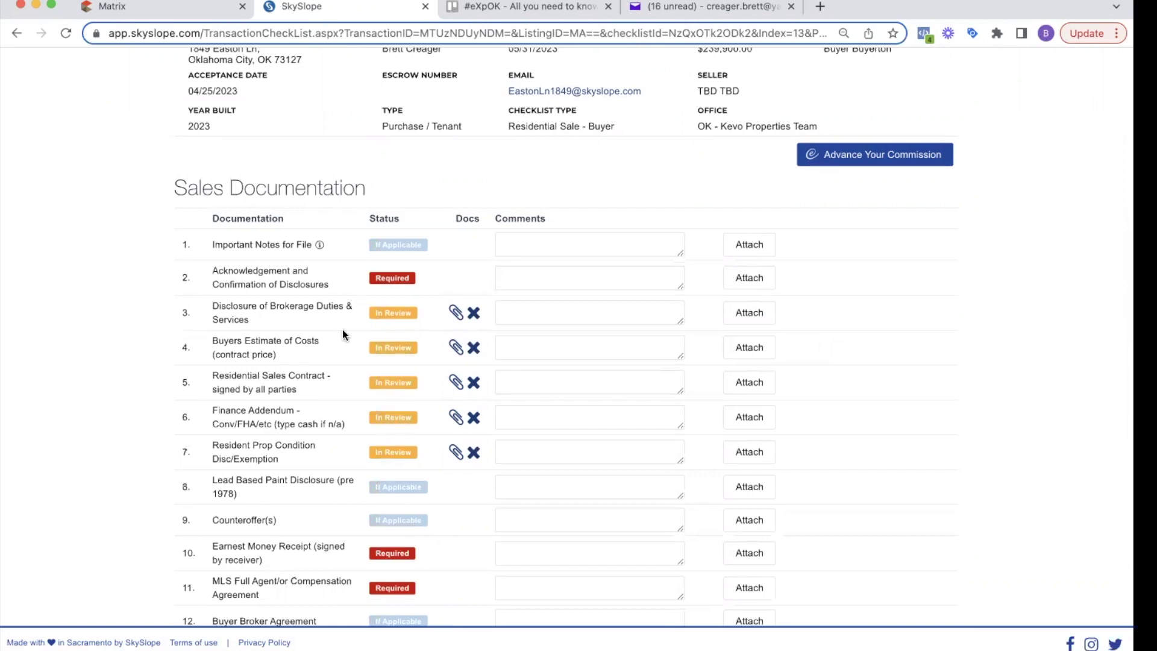
pyautogui.scroll(1, 343, 329)
pyautogui.tripleClick(348, 248)
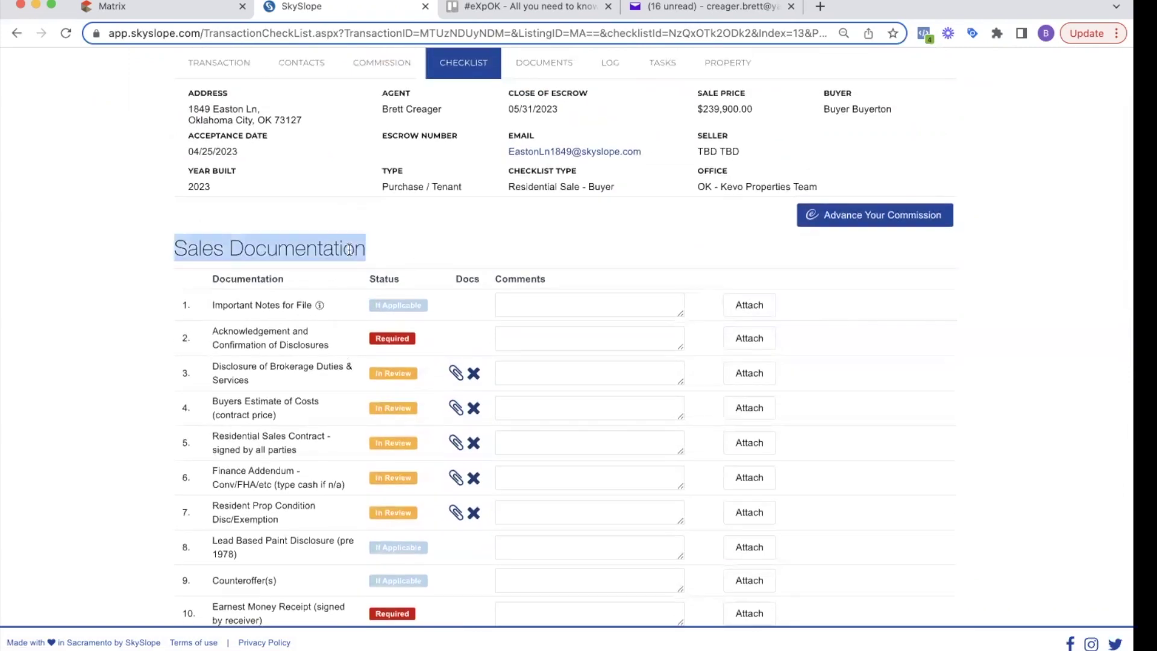
pyautogui.click(293, 341)
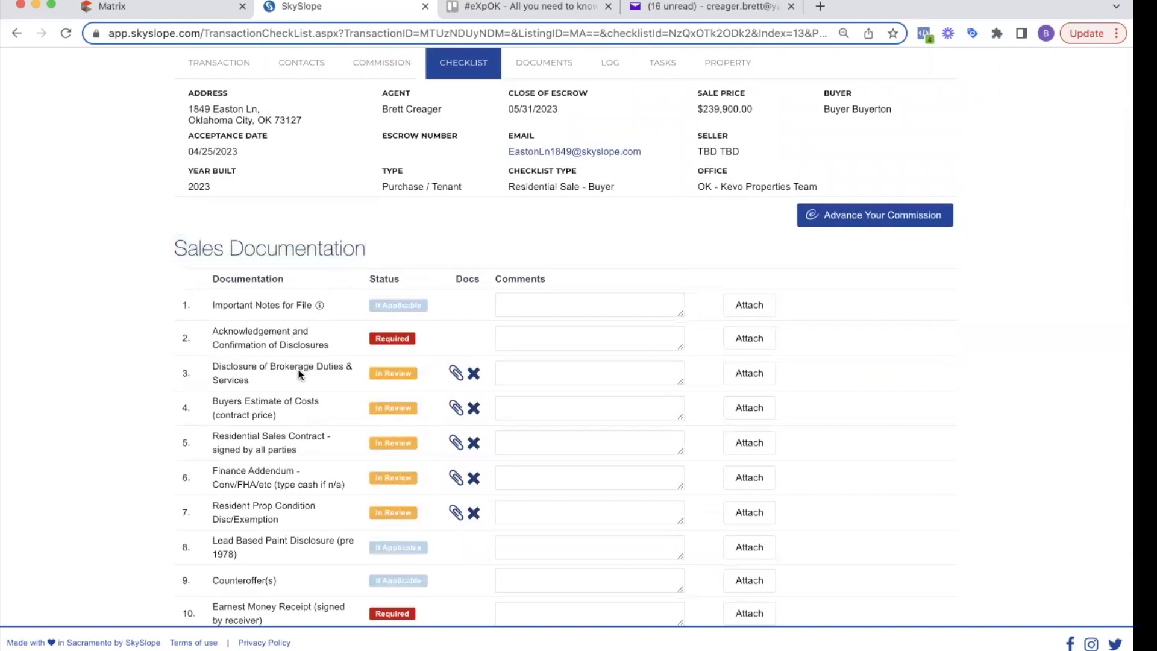
pyautogui.tripleClick(263, 373)
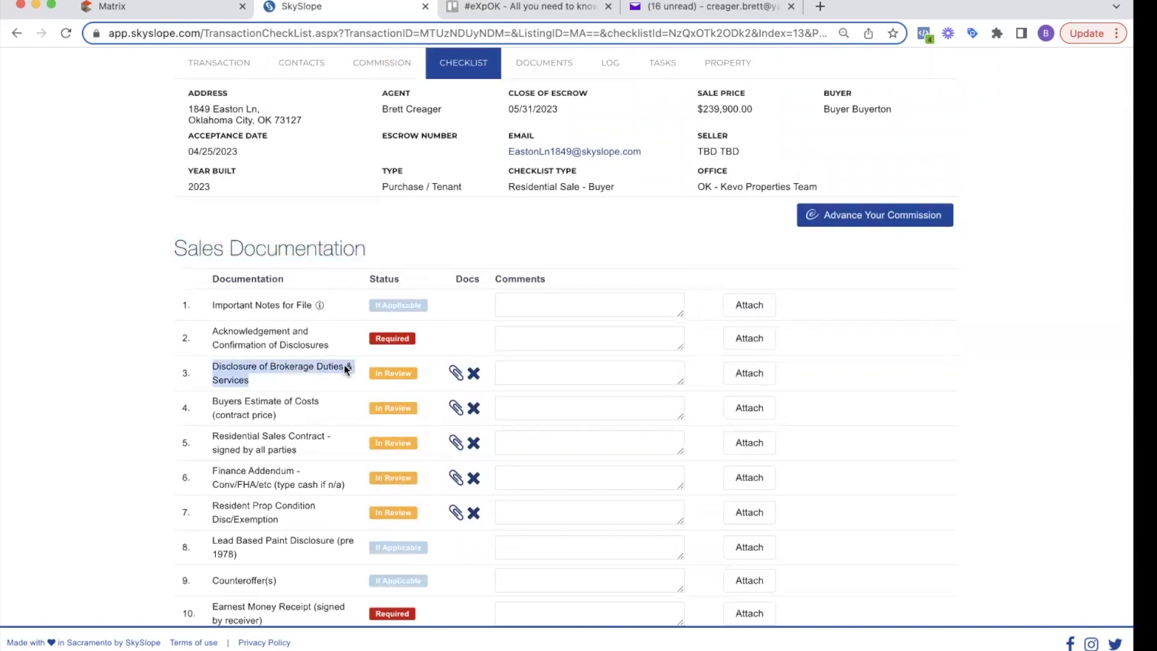
pyautogui.scroll(-15, 378, 368)
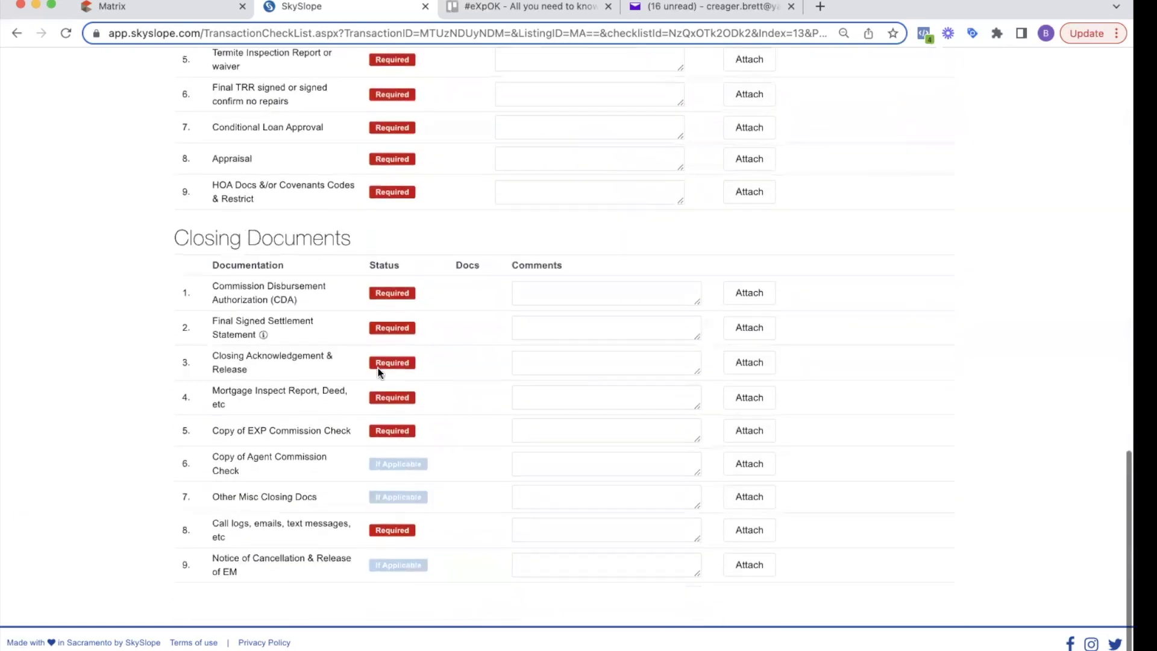
pyautogui.scroll(20, 377, 367)
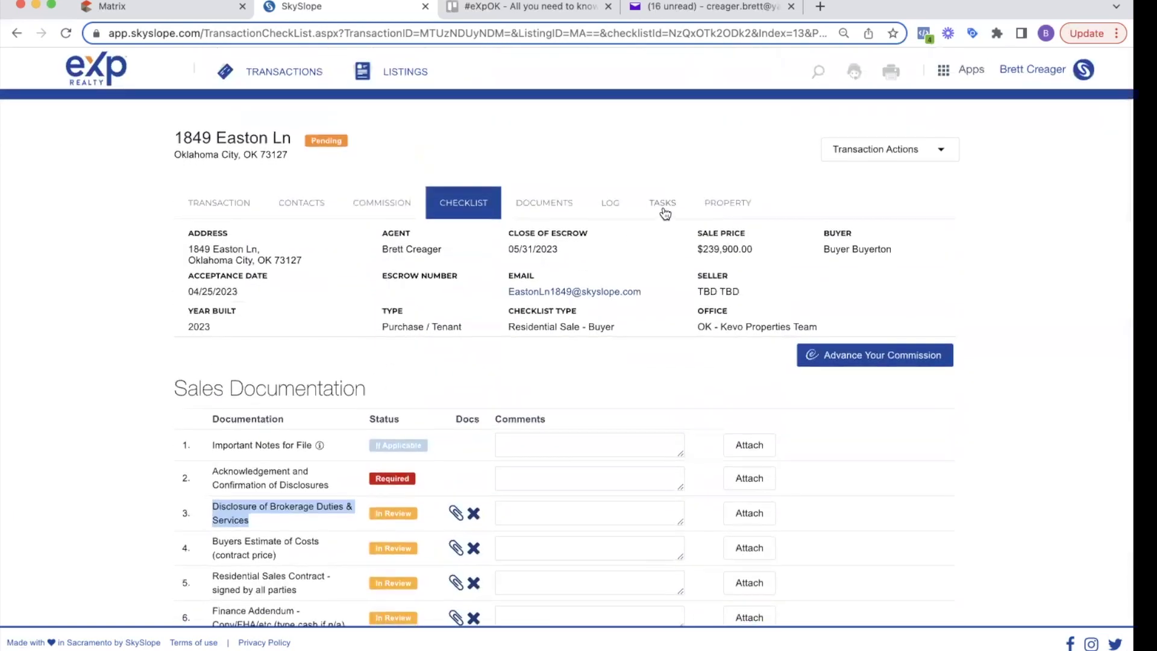
# Step: Scroll the Log of document assignments, check the empty Tasks list, then open the Documents list
pyautogui.click(611, 205)
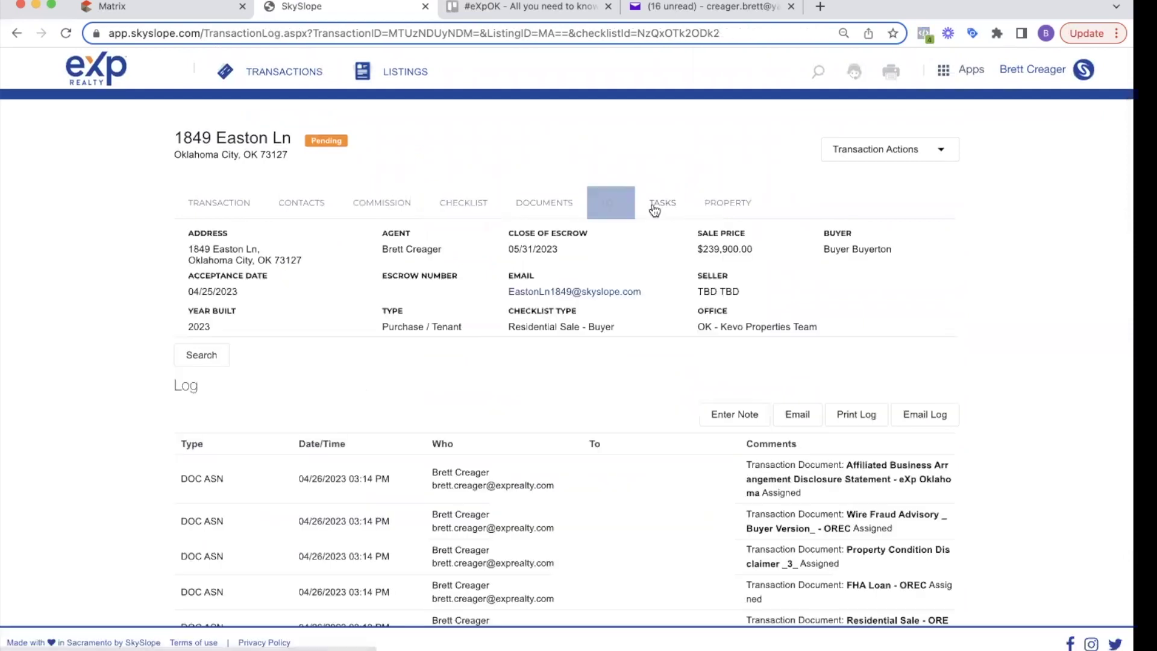
pyautogui.scroll(-1, 408, 465)
pyautogui.scroll(-4, 409, 466)
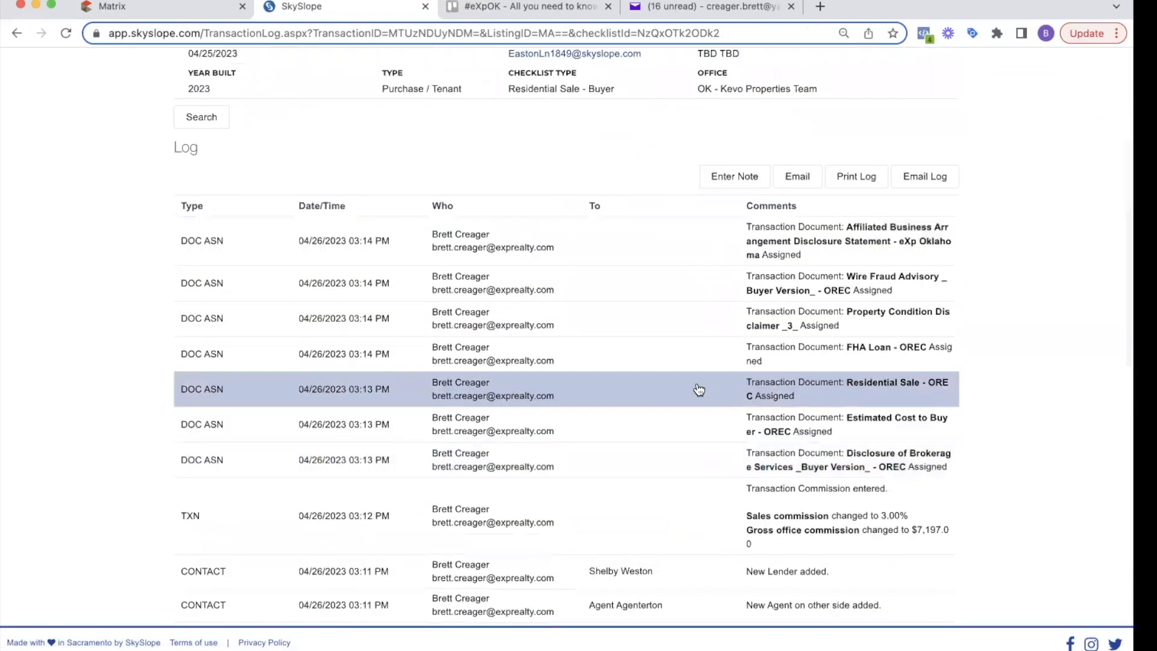
pyautogui.scroll(-1, 697, 389)
pyautogui.scroll(6, 699, 390)
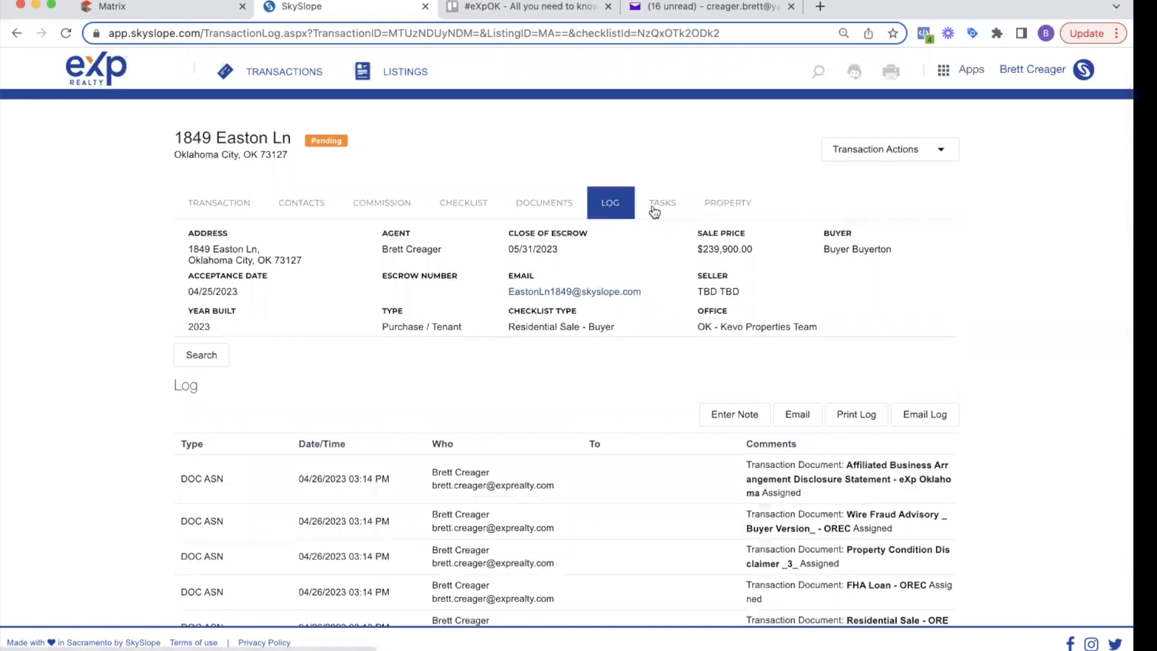
pyautogui.click(658, 212)
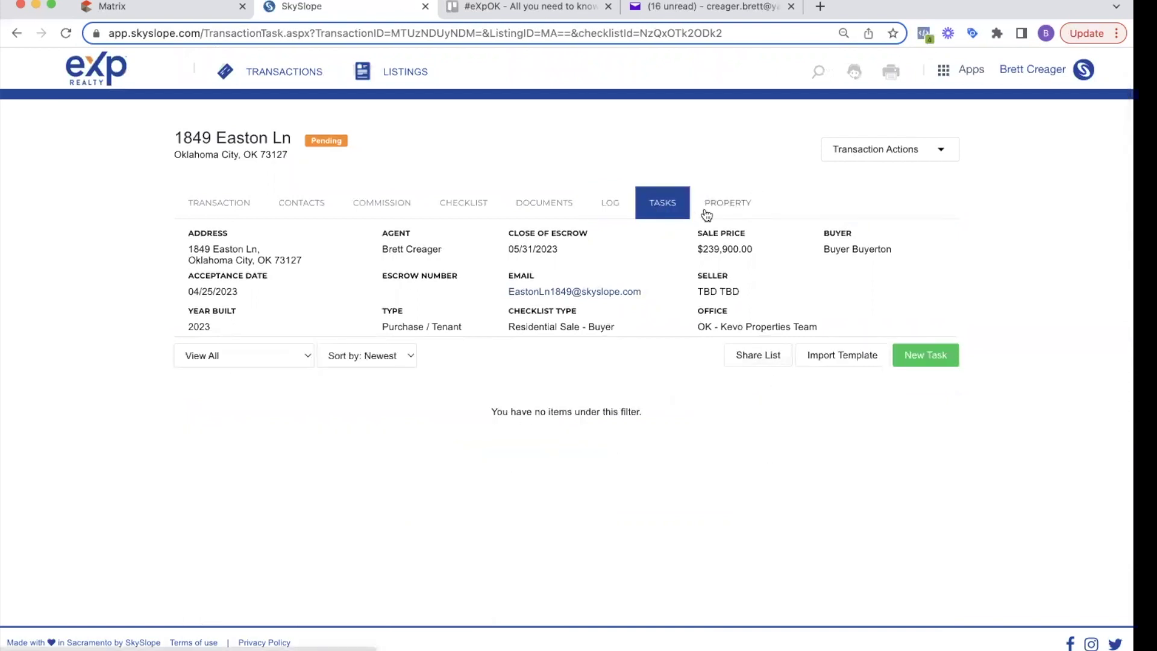
pyautogui.click(546, 205)
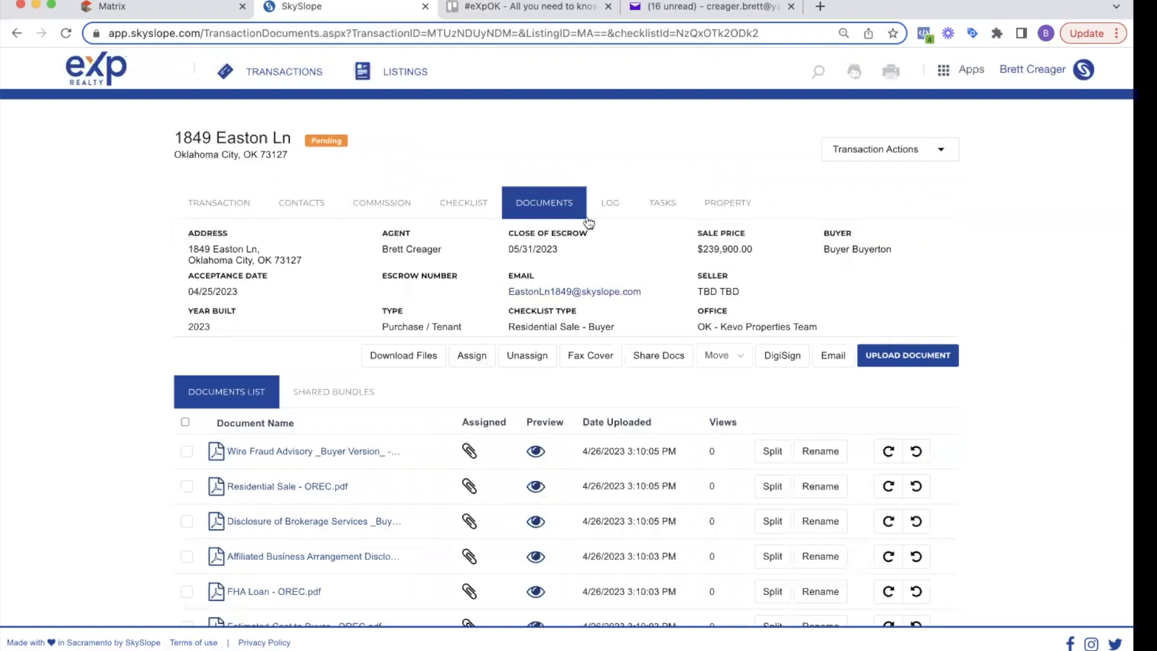
# Step: Return to the checklist and point out the Earnest Money Receipt item
pyautogui.click(471, 206)
pyautogui.scroll(-15, 498, 403)
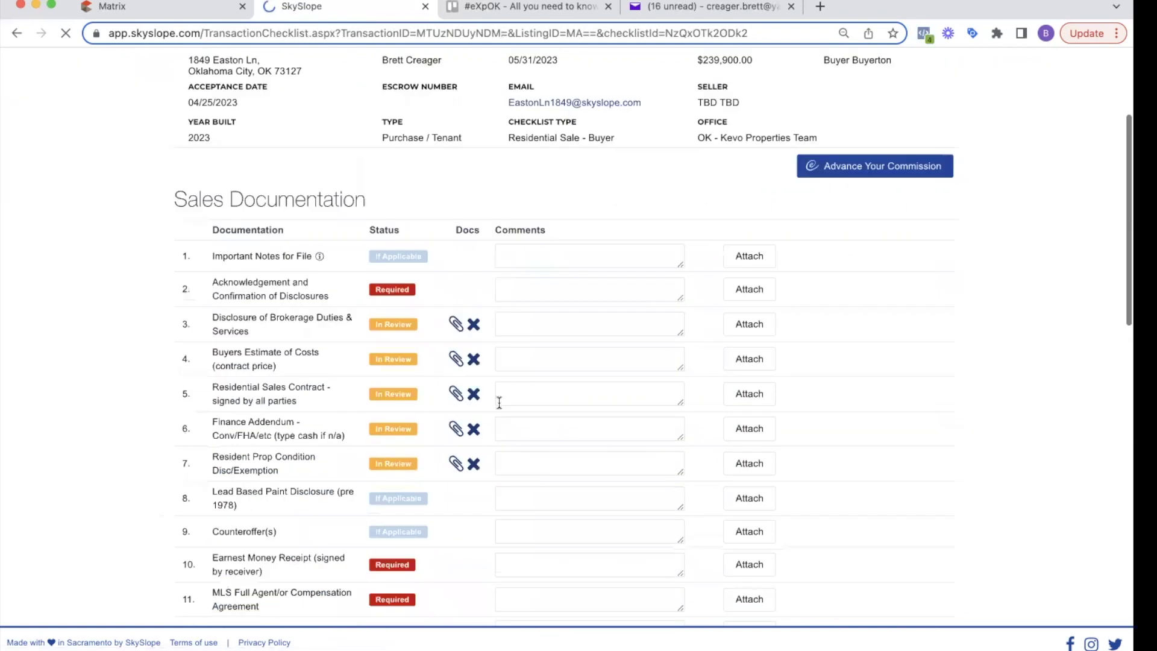
pyautogui.scroll(4, 498, 407)
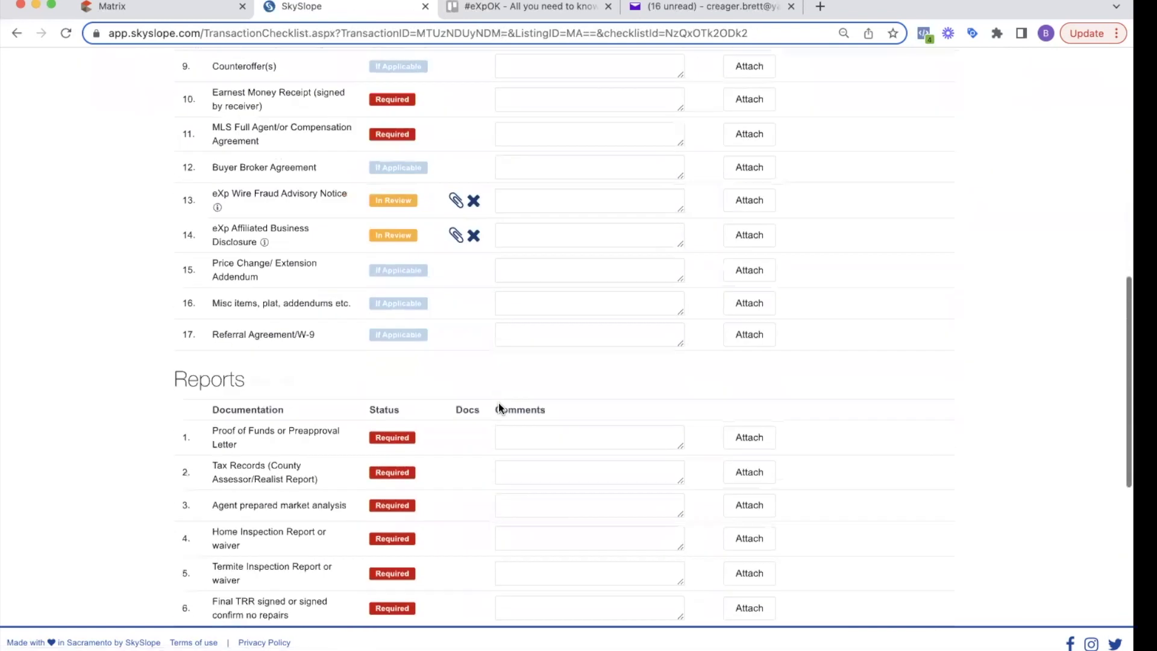
pyautogui.scroll(3, 499, 402)
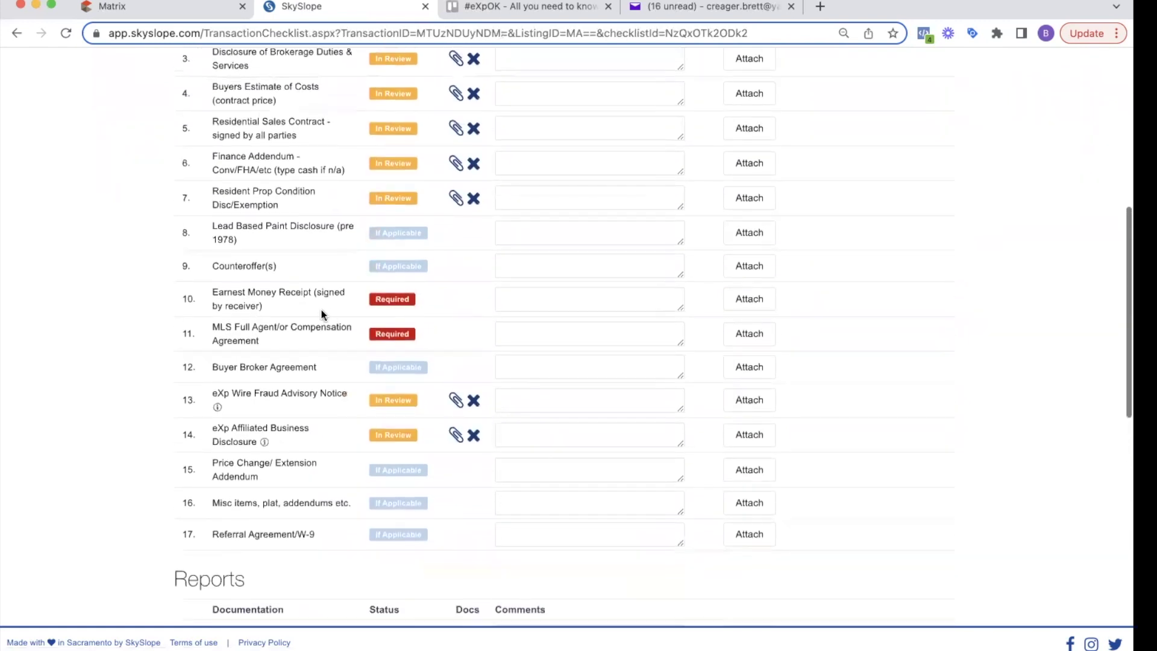
pyautogui.tripleClick(276, 295)
pyautogui.scroll(9, 277, 295)
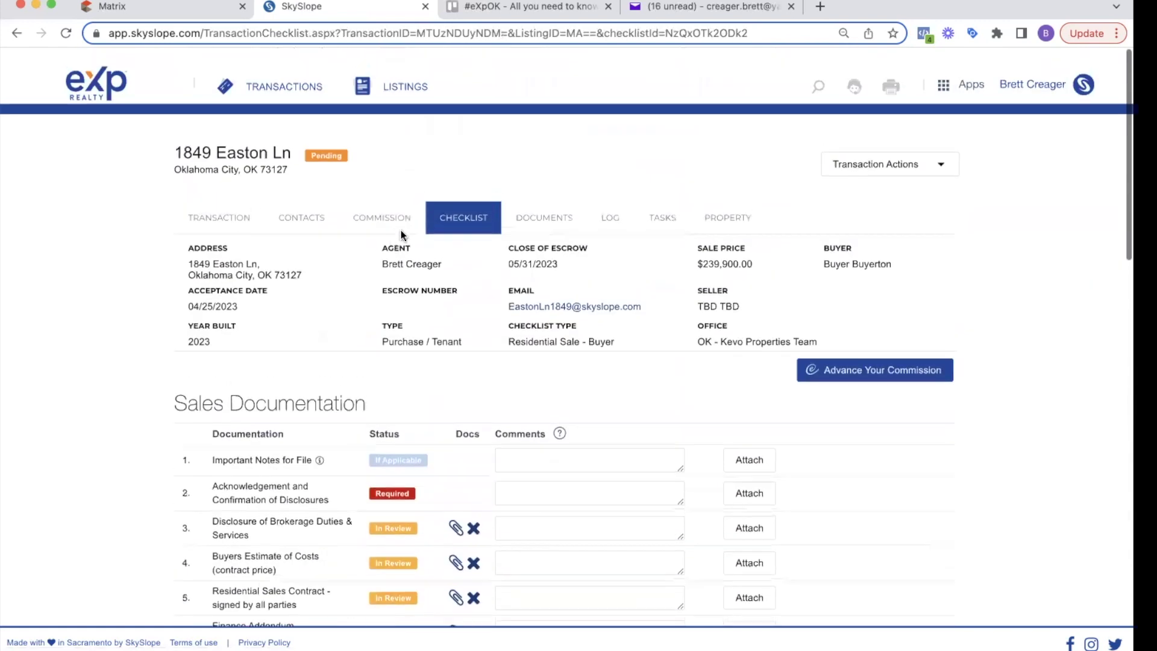
# Step: Check the documents list, then start attaching a document to Earnest Money Receipt (signed by receiver)
pyautogui.click(560, 211)
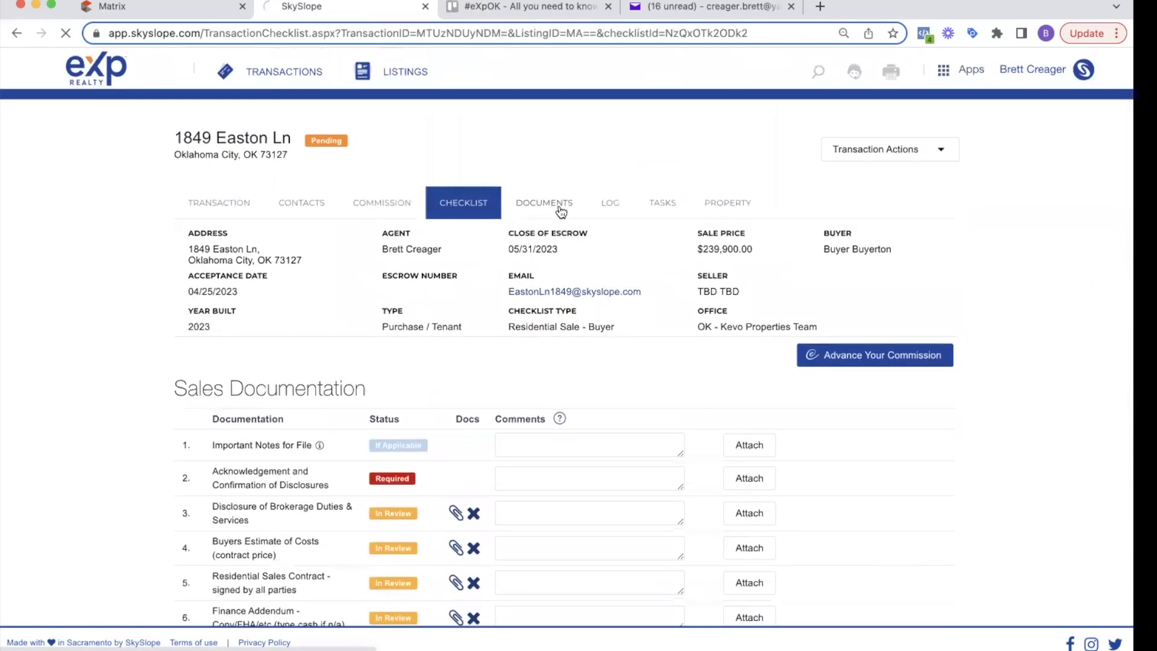
pyautogui.click(453, 202)
pyautogui.scroll(-2, 371, 337)
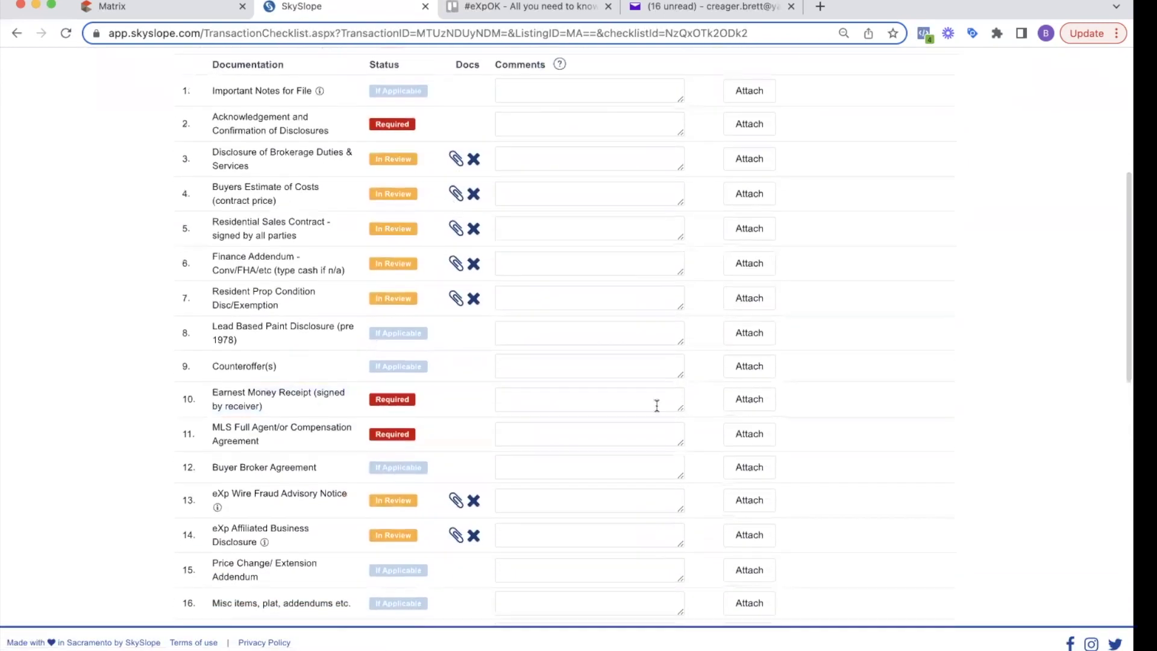
pyautogui.click(742, 399)
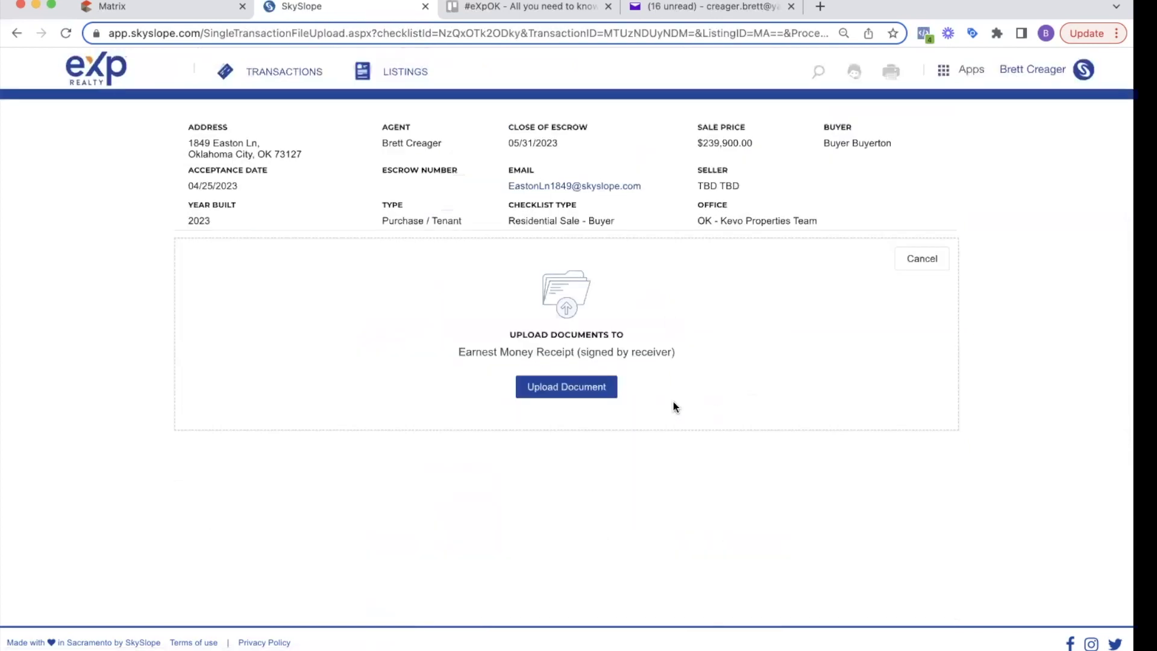